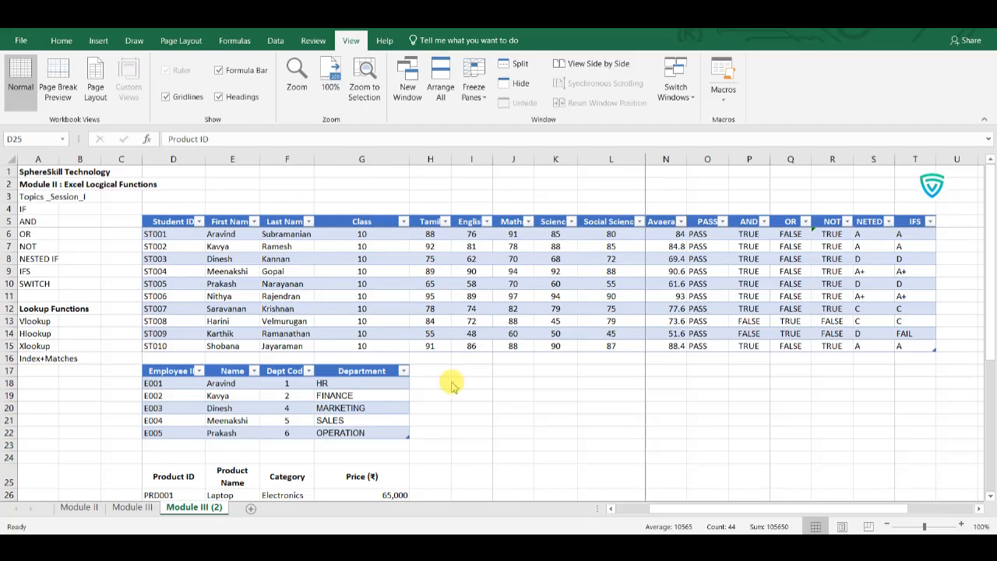
- Convert the product data in D25:G35 into a table with headers
scroll(452, 382, down, 4)
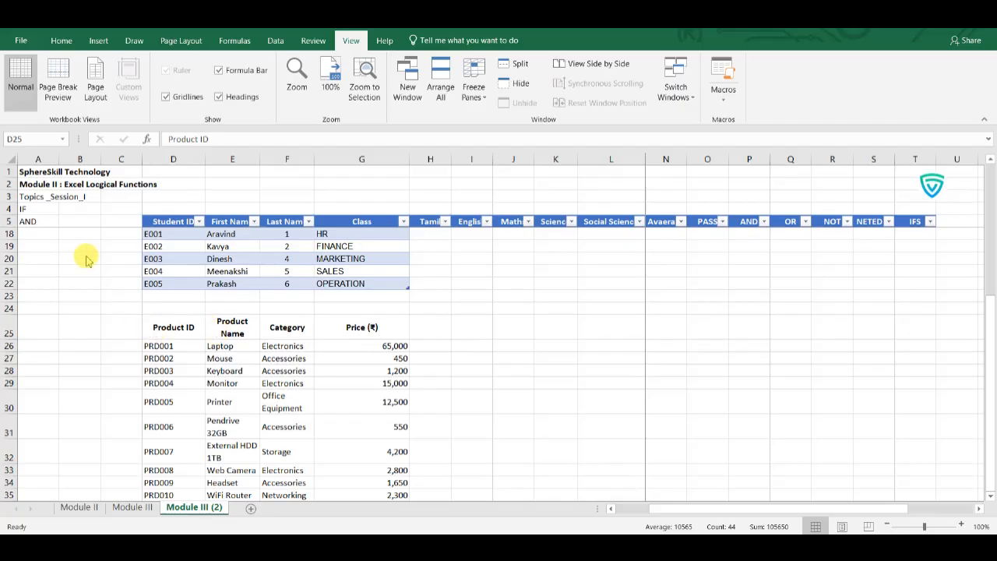
scroll(43, 263, up, 4)
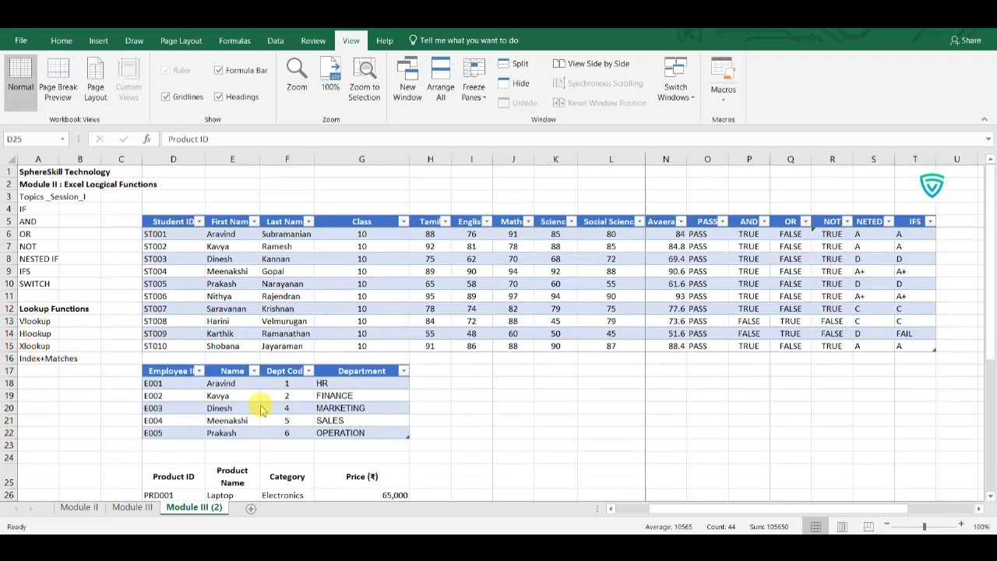
scroll(261, 411, down, 4)
click(178, 327)
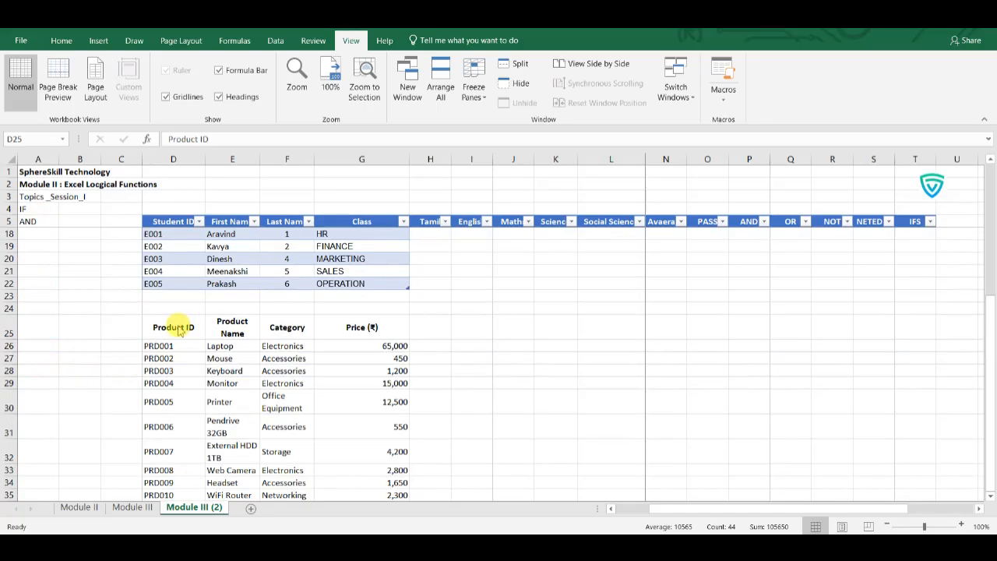
text(Product ID	Product Name	Category	Price (₹) PRD001	Laptop	Electronics	65,000 PRD002	Mouse	Accessories	450 PRD003	Keyboard	Accessories	1,200 PRD004	Monitor	Electronics	15,000 PRD005	Printer	Office Equipment	12,500 PRD006	Pendrive 32GB	Accessories	550 PRD007	External HDD 1TB	Storage	4,200 PRD008	Web Camera	Electronics	2,800 PRD009	Headset	Accessories	1,650 PRD010	WiFi Router	Networking	2,300)
click(179, 327)
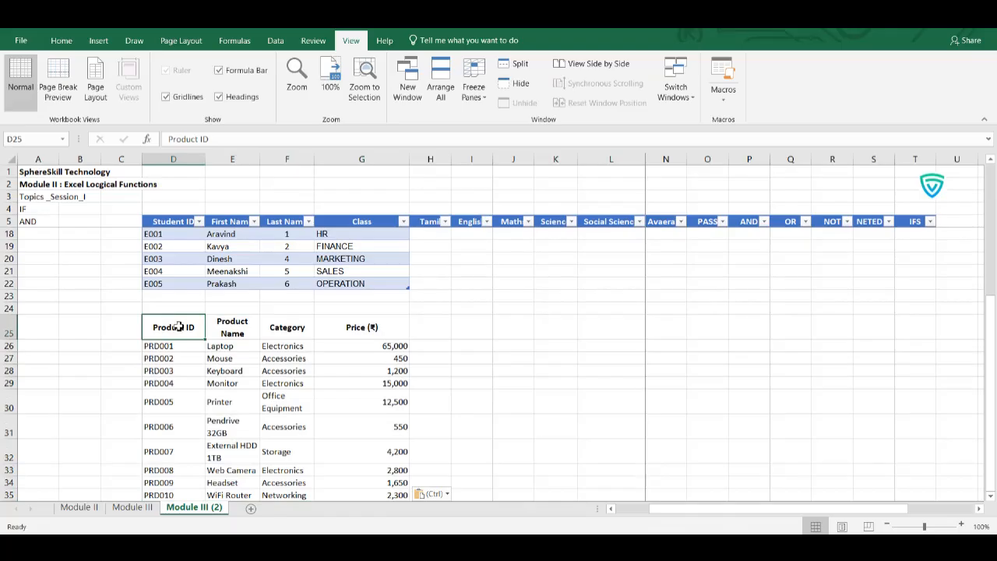
key(ctrl+shift+Right)
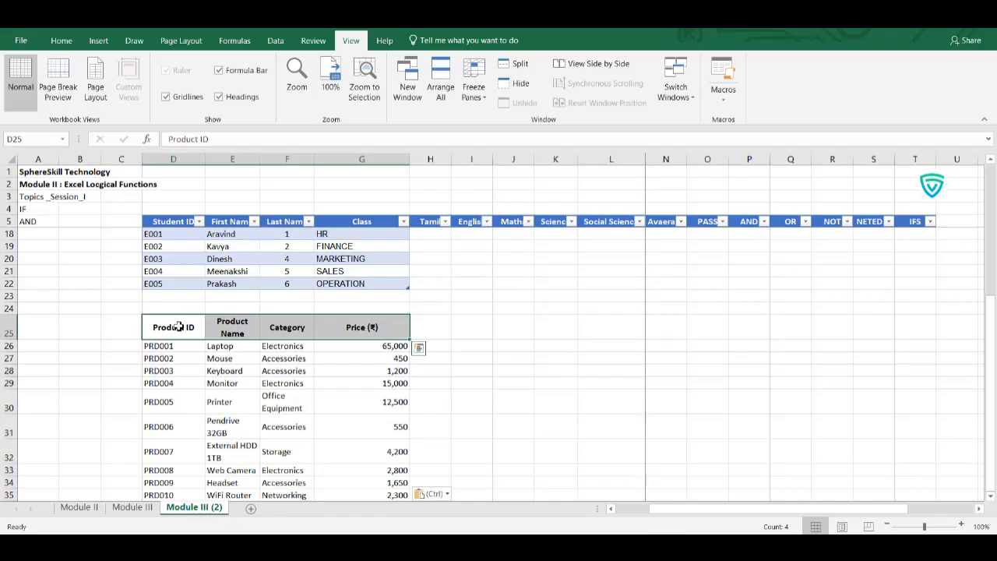
key(ctrl+shift+Down)
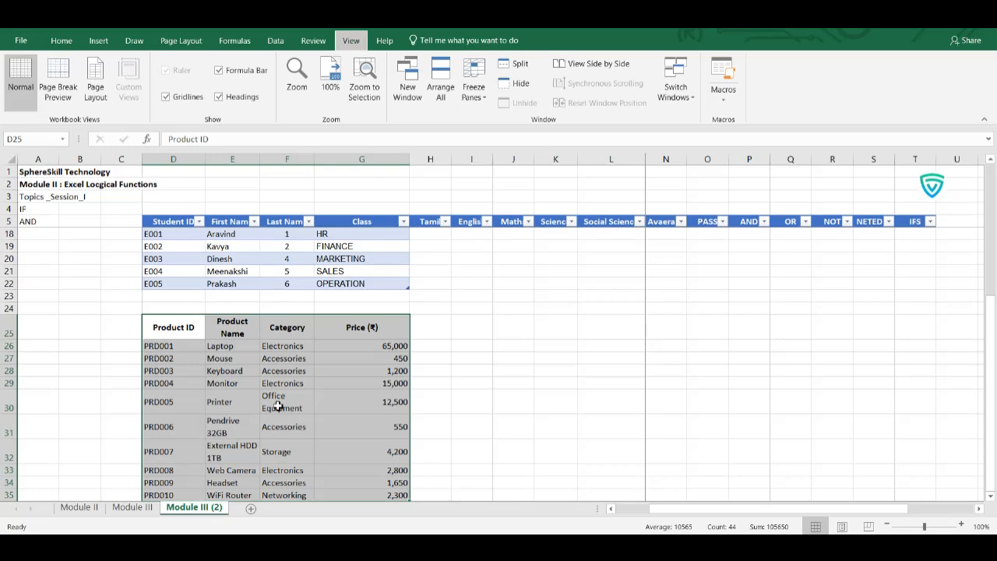
key(alt)
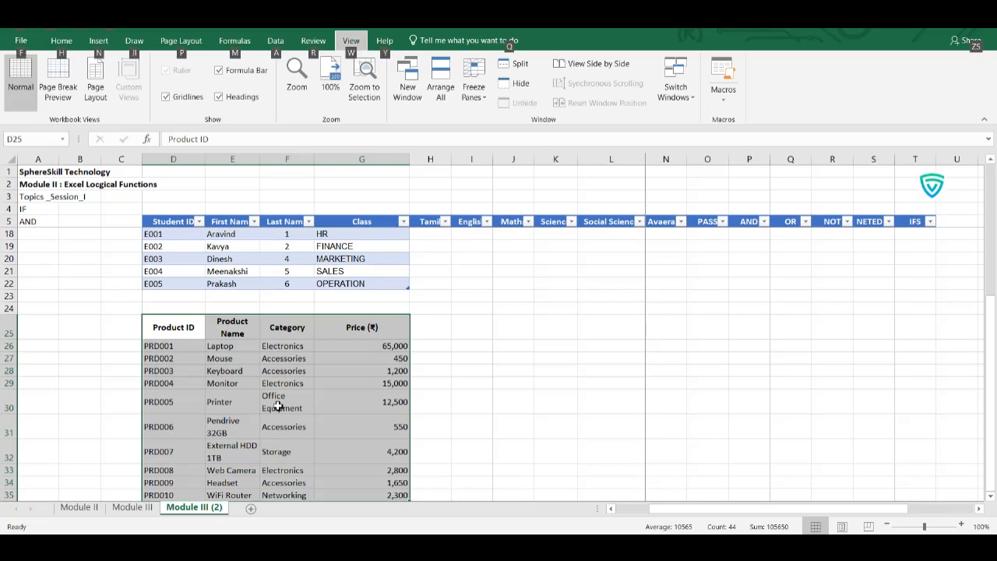
key(n)
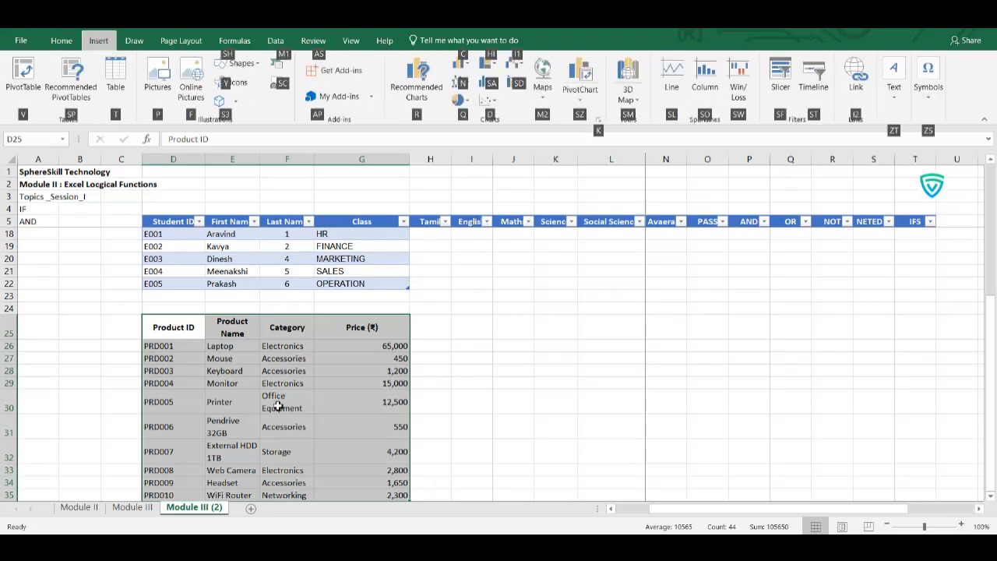
key(t)
key(Return)
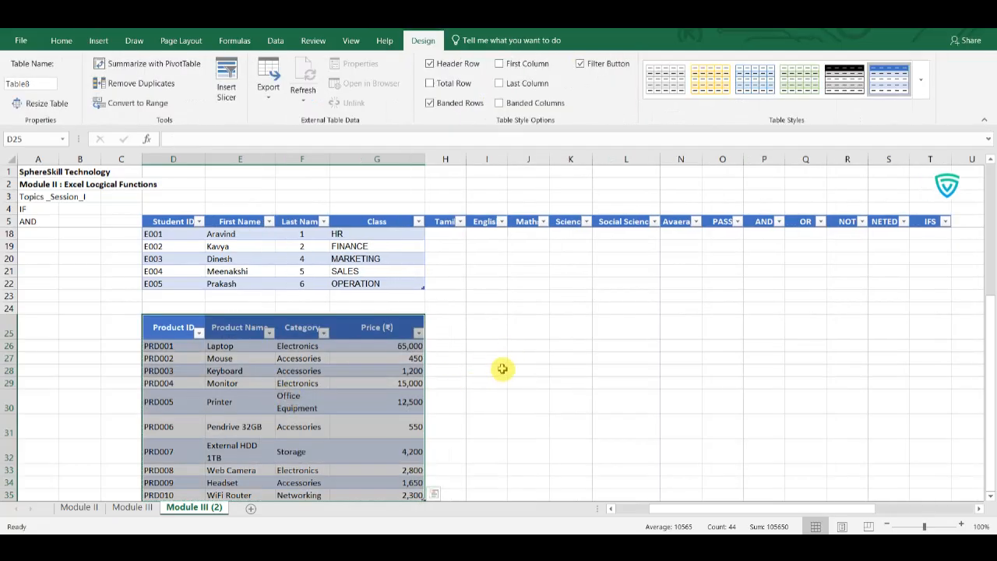
click(501, 359)
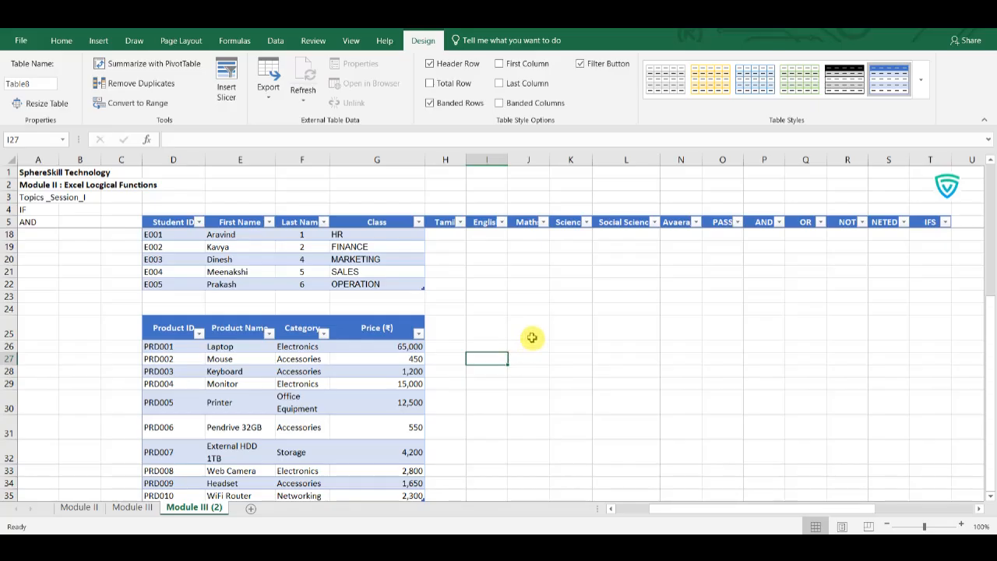
click(169, 346)
click(169, 331)
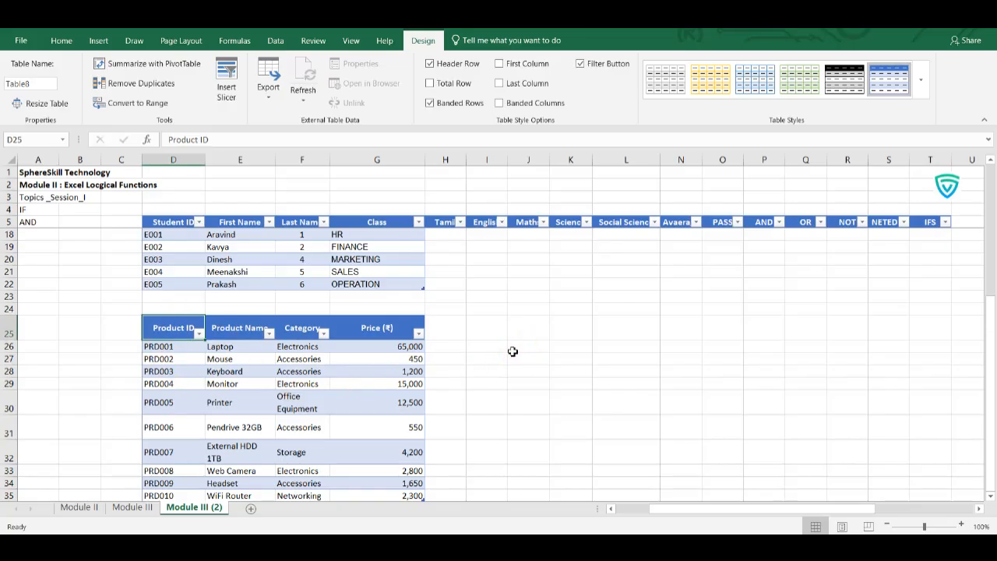
click(242, 356)
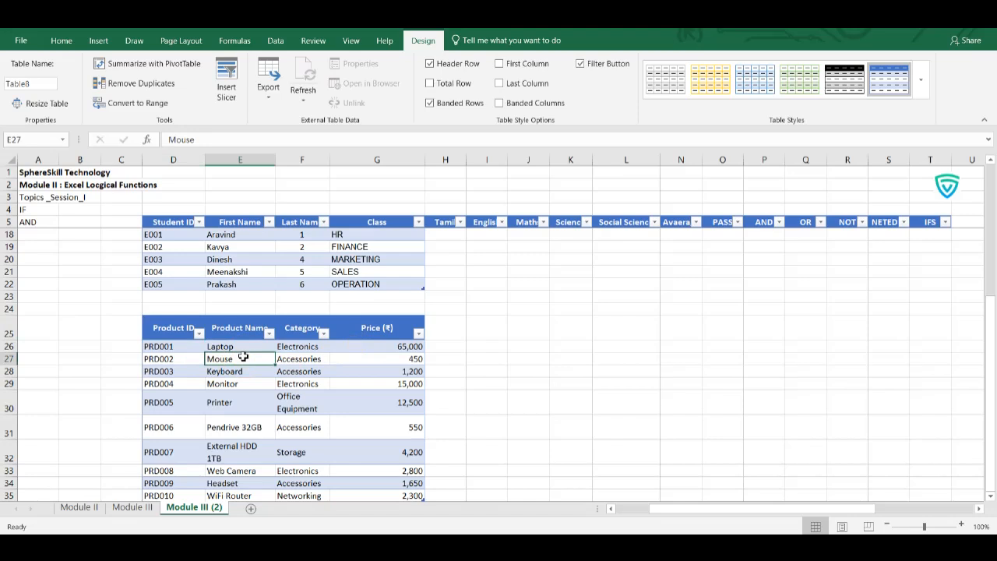
scroll(243, 357, down, 2)
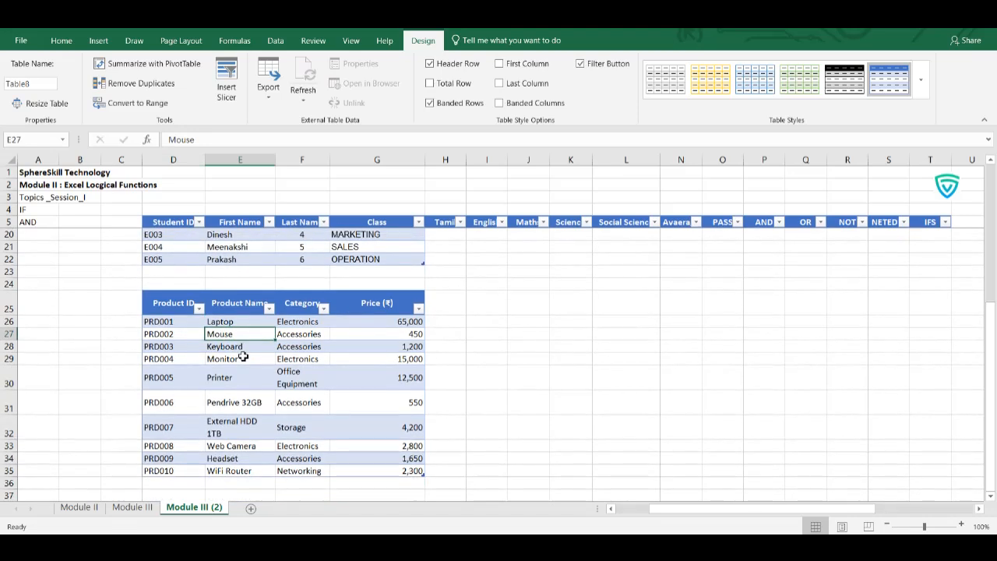
- Add an outside border around I25:J25 and fit row 25's height to its contents
click(485, 305)
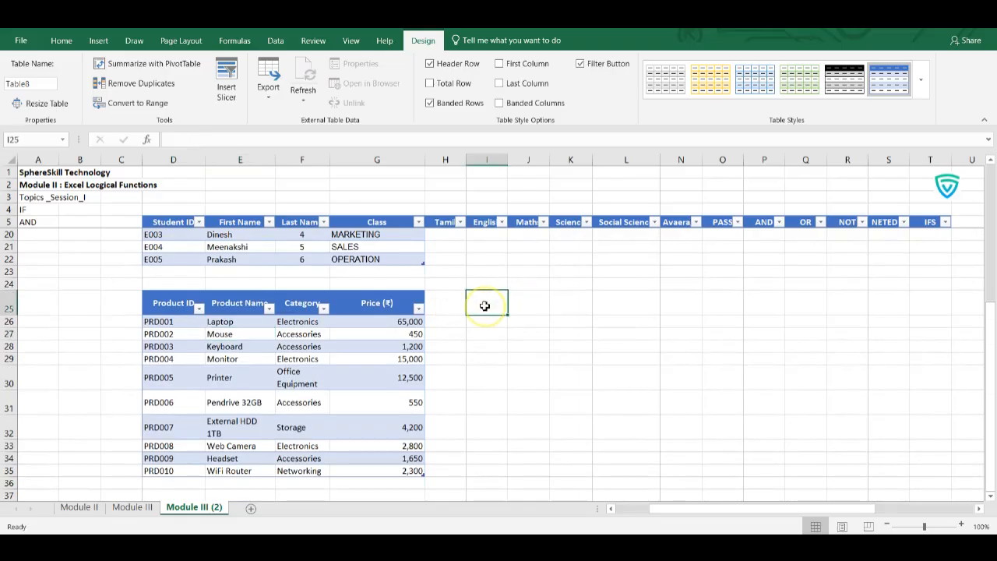
drag(485, 305, 535, 305)
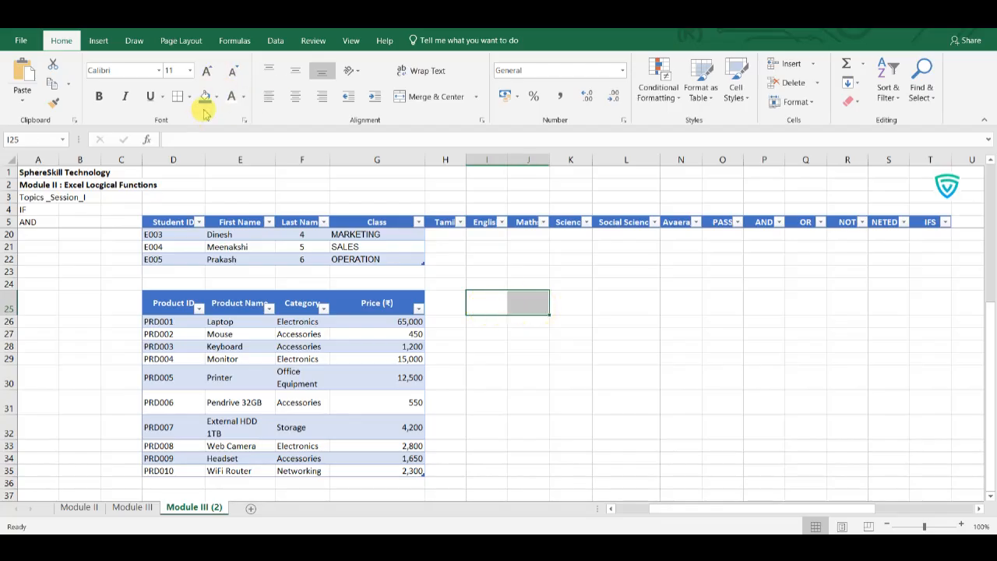
key(ctrl+z)
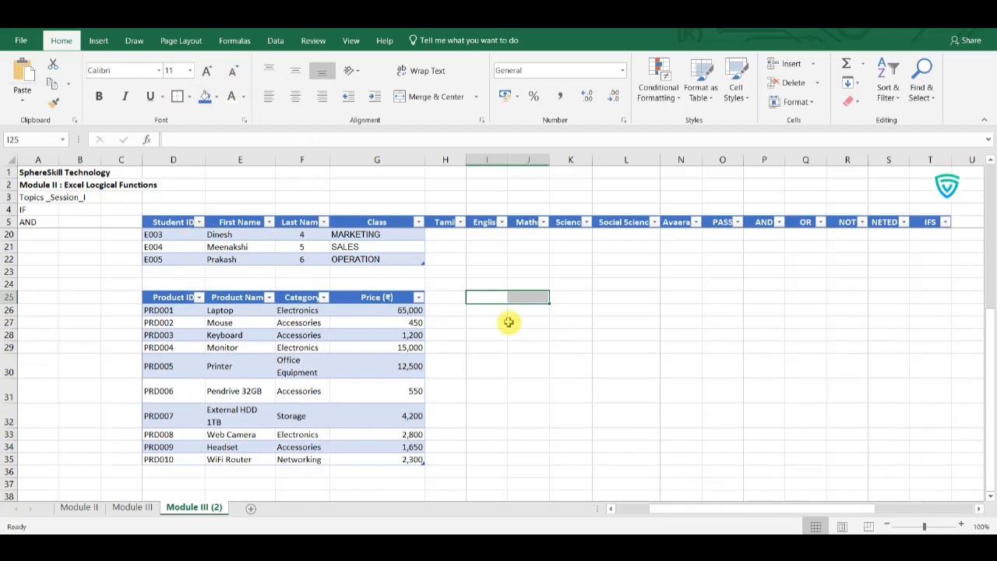
click(490, 304)
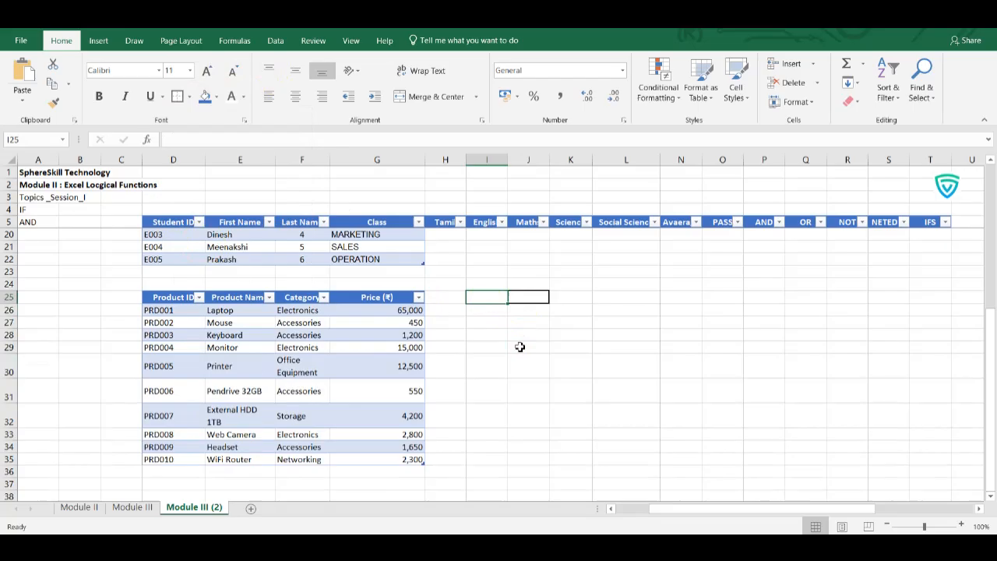
- Merge and center the bordered cells I25:J25
click(535, 298)
drag(509, 297, 500, 298)
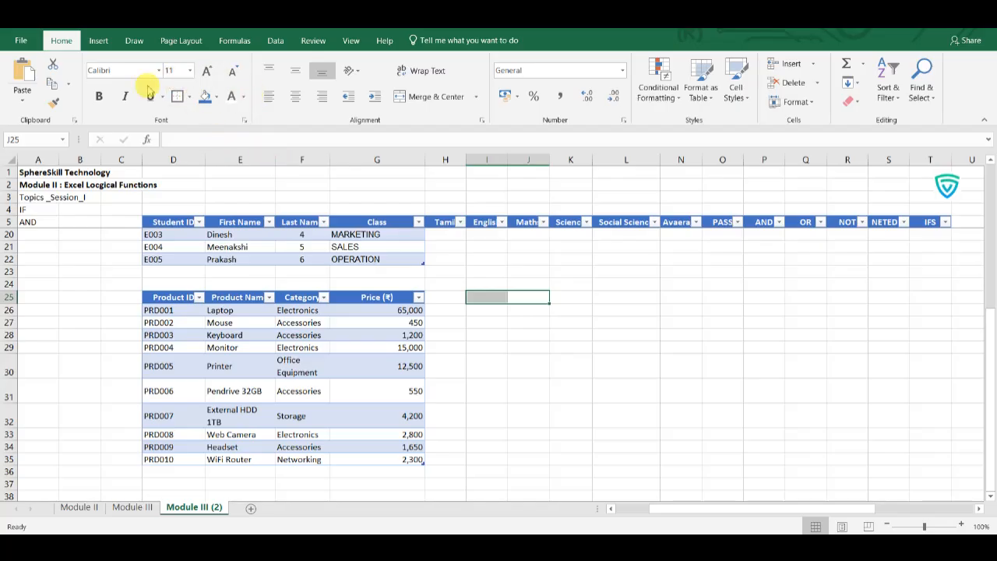
click(433, 97)
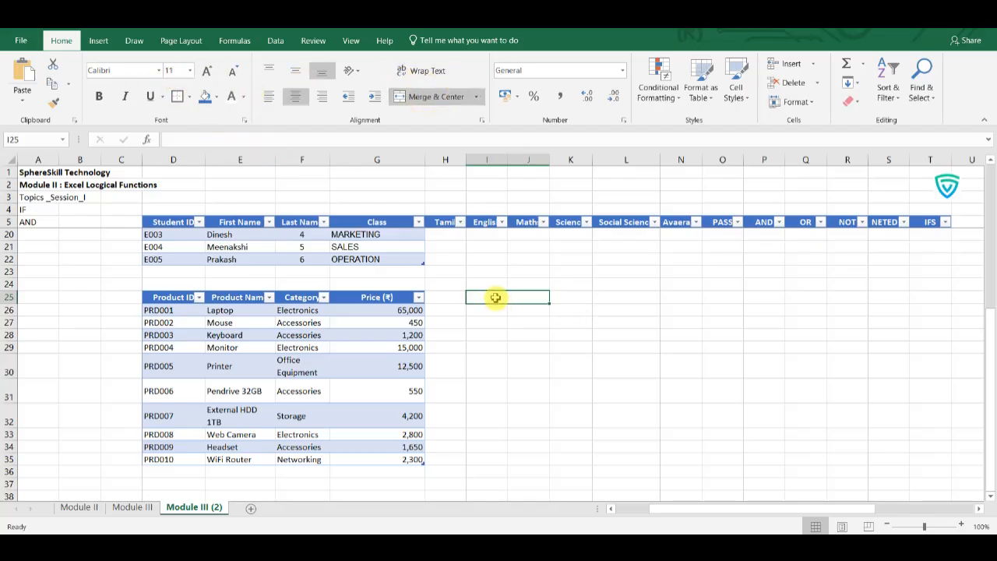
click(529, 431)
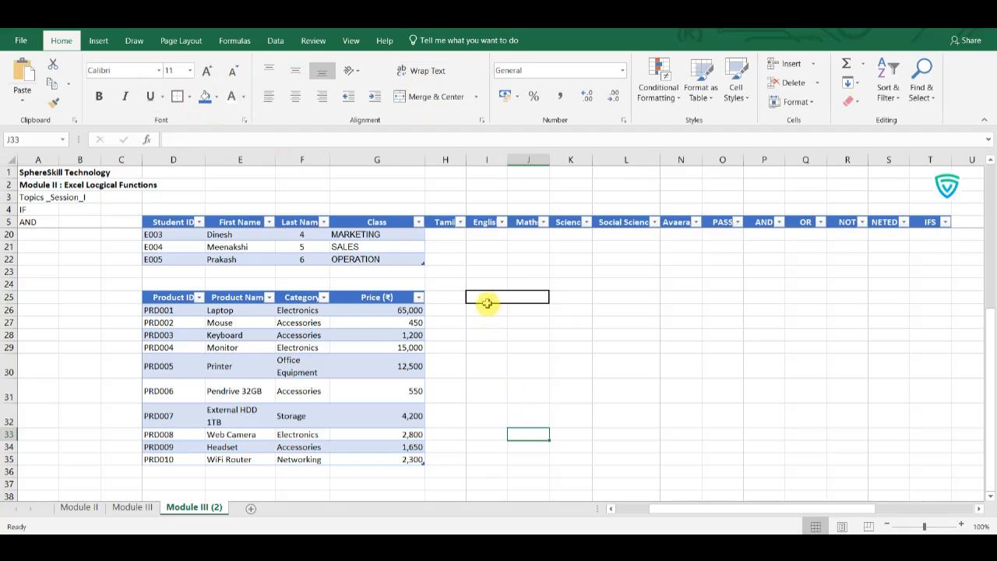
- Copy the merged, bordered cell I25 to I27 and I29
click(486, 304)
key(ctrl+c)
click(485, 320)
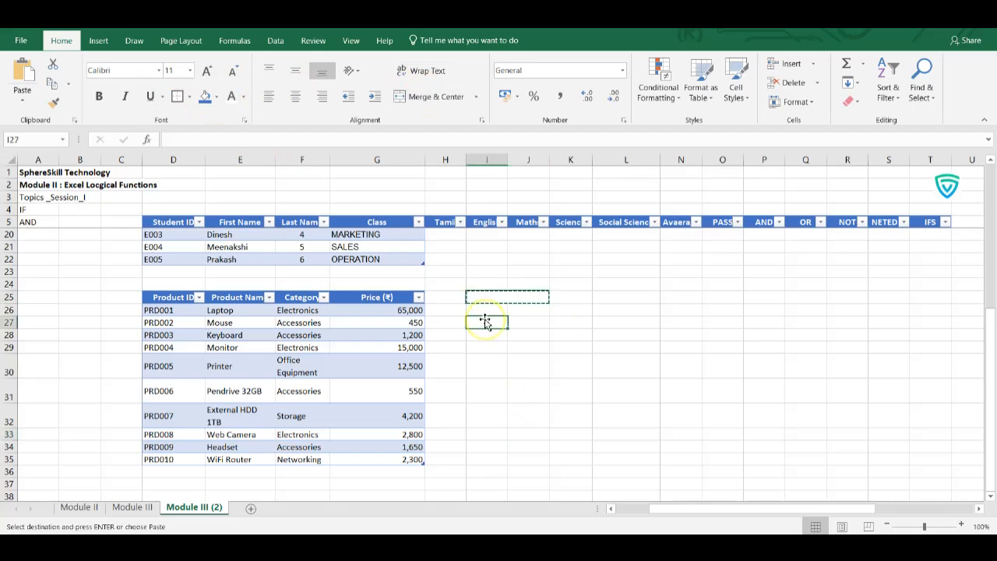
key(ctrl+v)
click(484, 348)
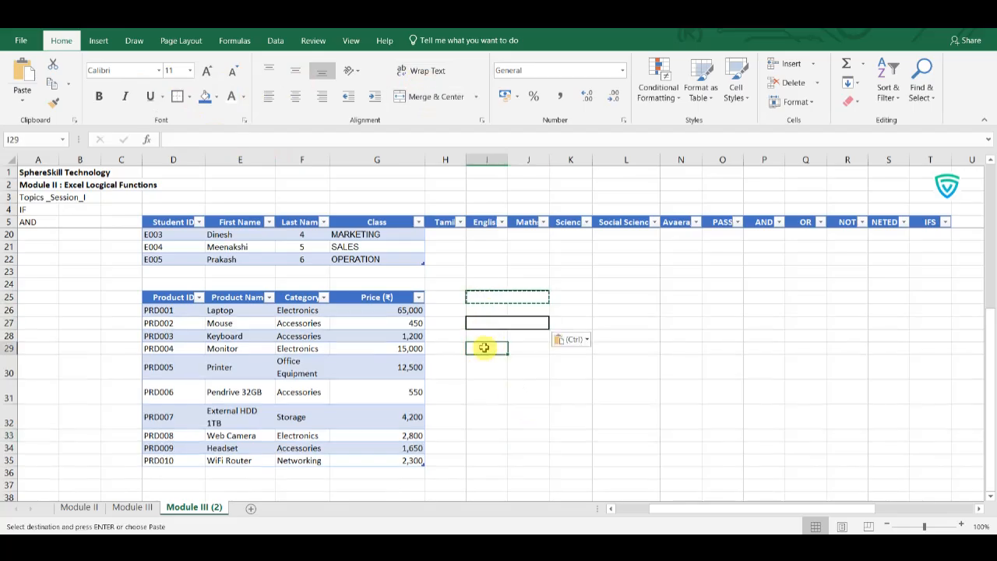
key(ctrl+v)
- Enter the label Product ID in the merged cell I25
click(484, 298)
text(Prodxcut)
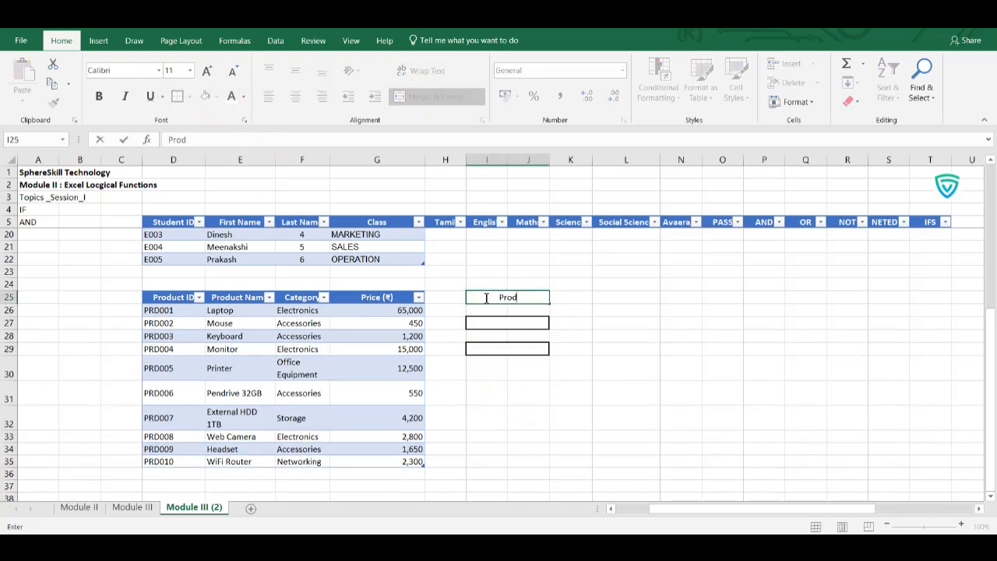
key(BackSpace)
key(BackSpace)
key(BackSpace)
key(BackSpace)
text(uct ID)
key(Return)
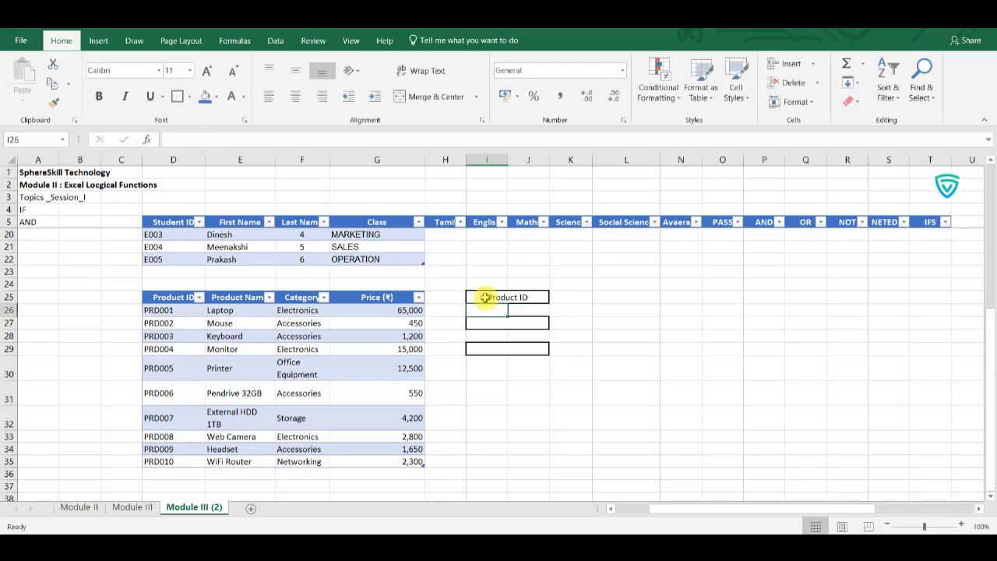
- Enter the labels Product Name in I27, Category in I29 and Price in a matching bordered cell at I31, and fit row 31's height
key(Down)
text(Product Name)
key(Return)
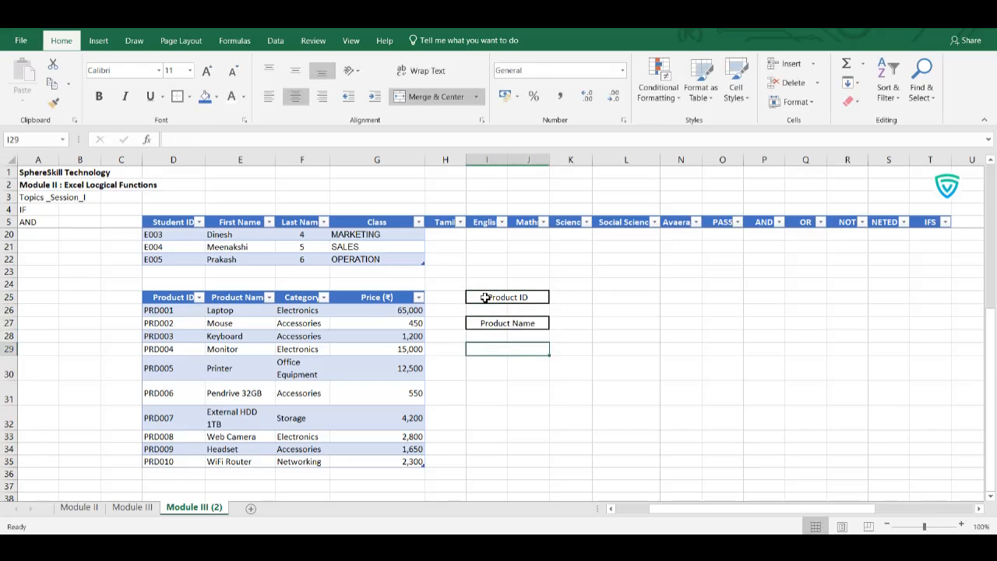
text(Category)
key(Return)
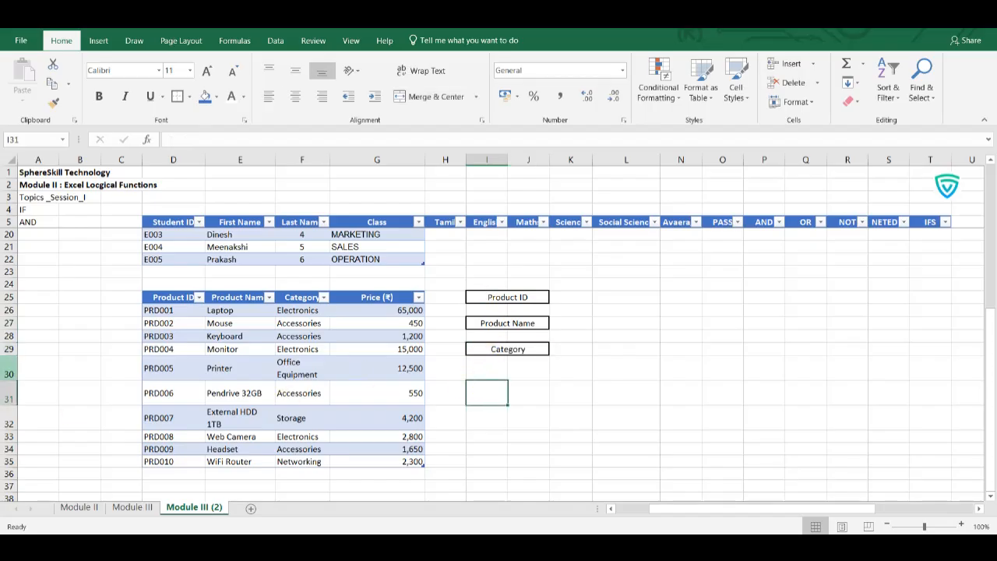
double_click(12, 408)
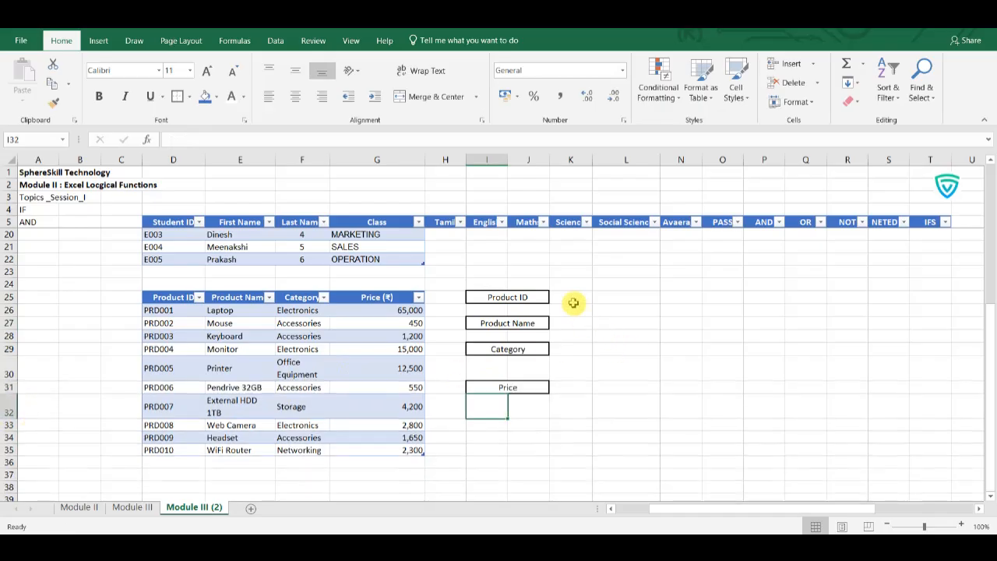
- Add an outside border to each of the value cells L25, L27, L29 and L31 beside the labels
click(605, 300)
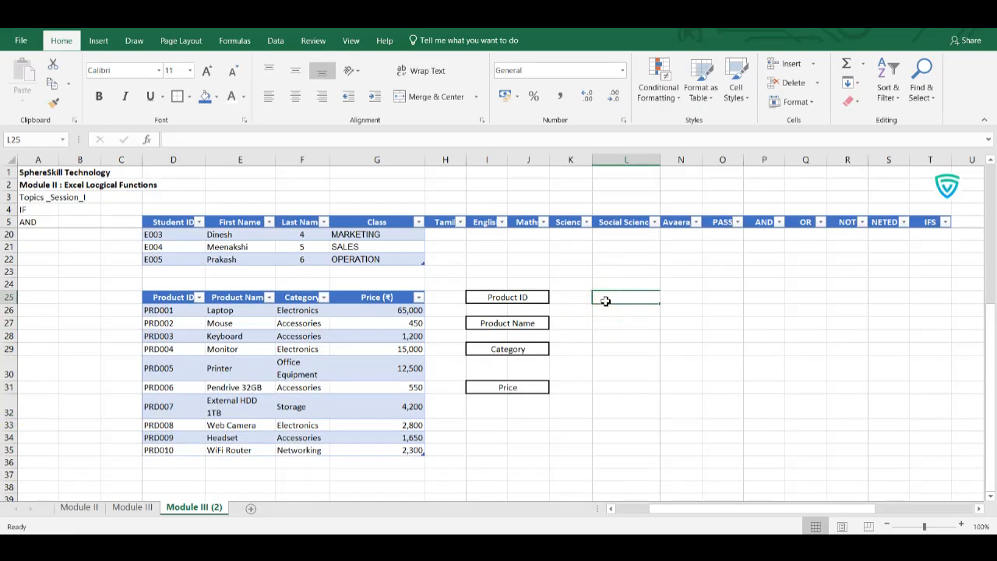
click(178, 100)
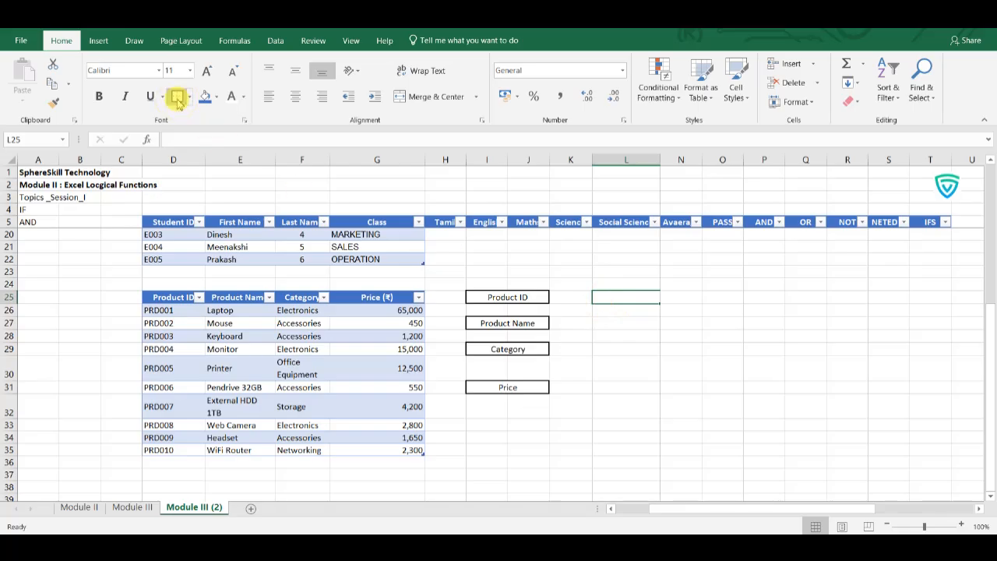
click(610, 324)
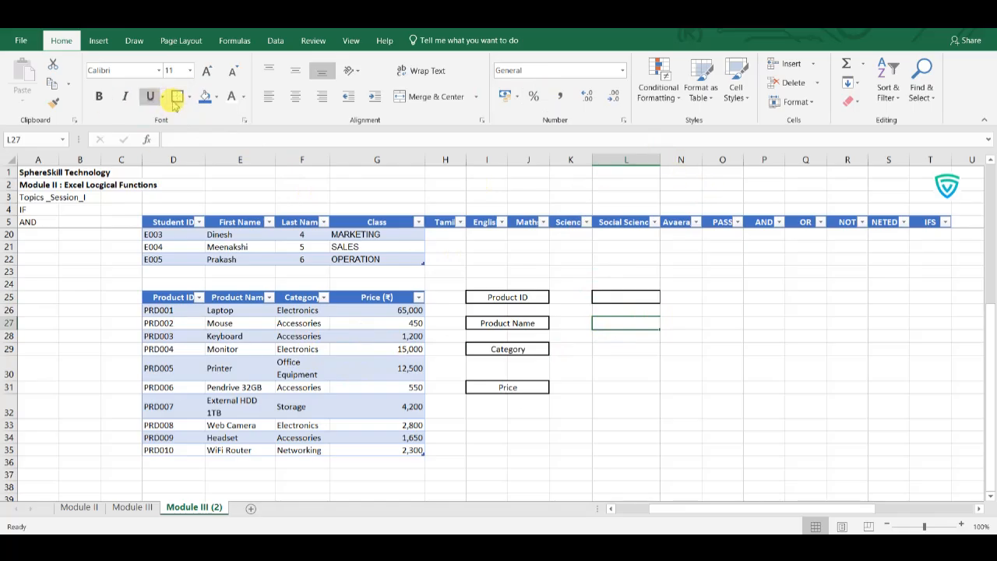
click(619, 354)
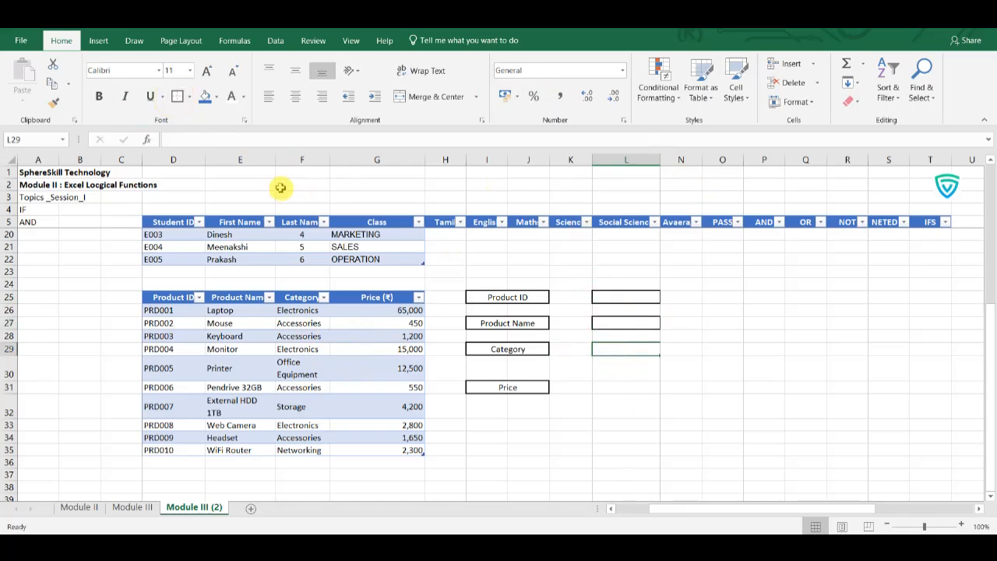
click(623, 389)
- Enter PRD001 as the product ID in L25 and select L27, the value cell for the product name
click(604, 294)
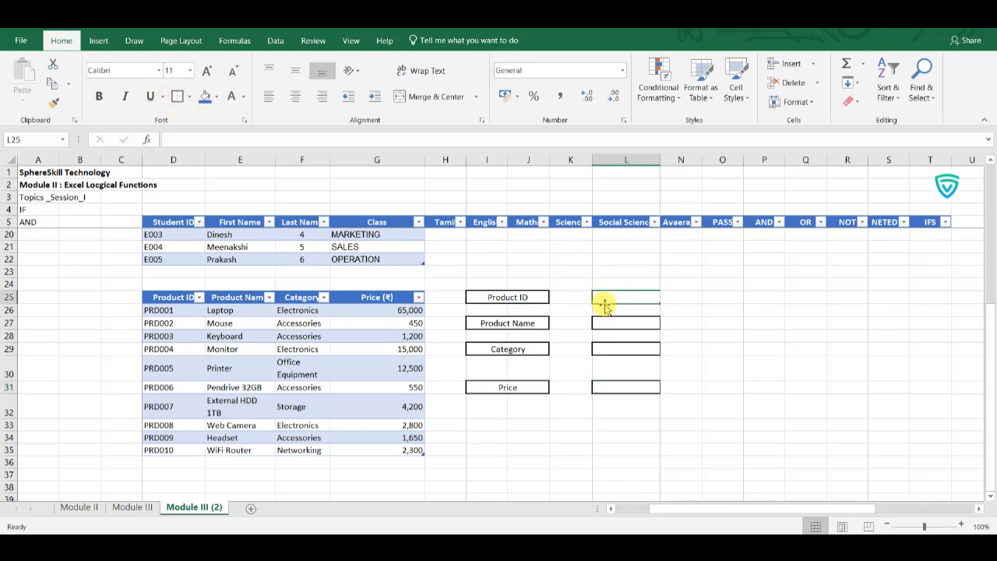
text(PRD)
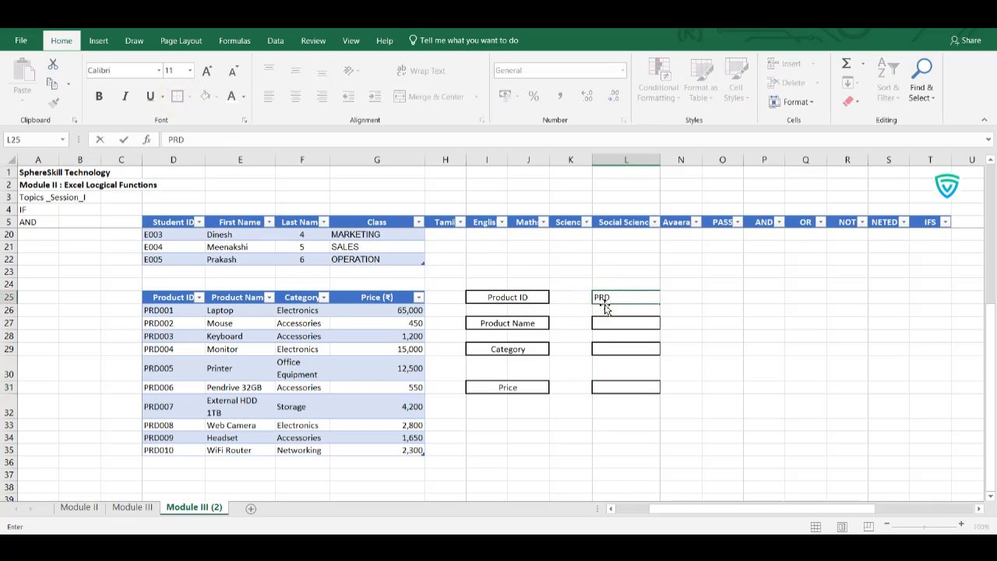
text(001)
key(Return)
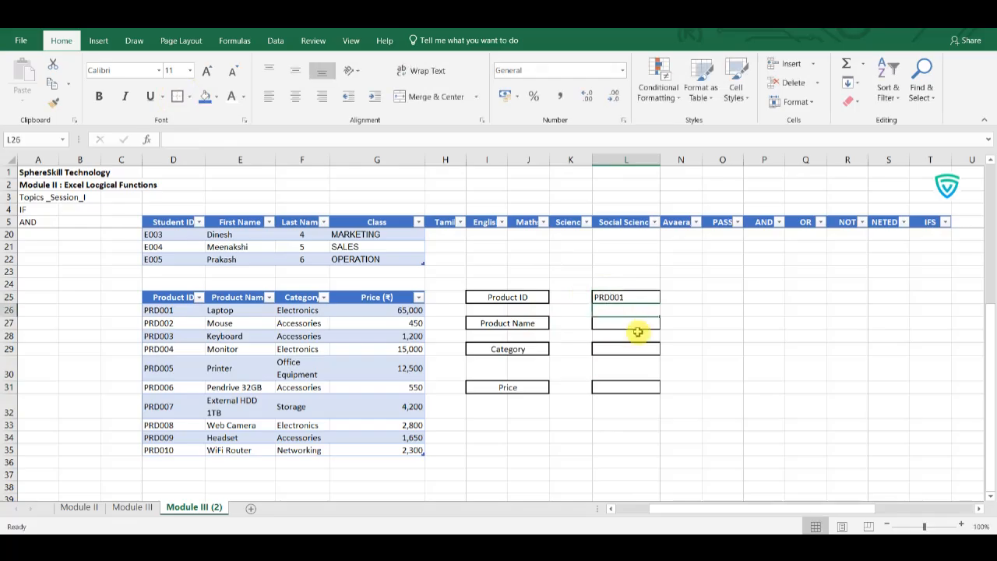
click(621, 325)
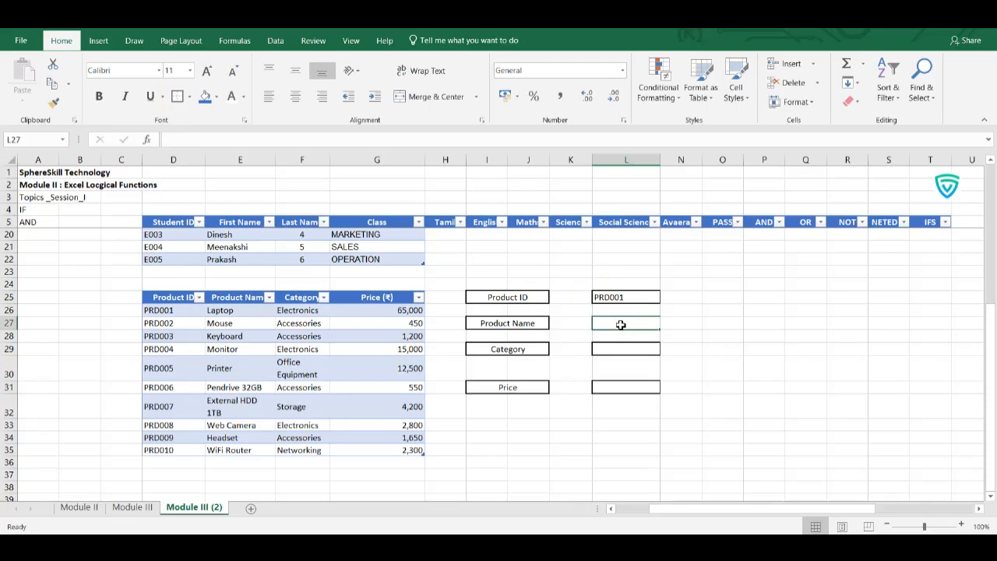
- Enter a VLOOKUP in L27 that finds the L25 product ID in the whole product table including headers, returning column 2 with range lookup TRUE
text(=vlook)
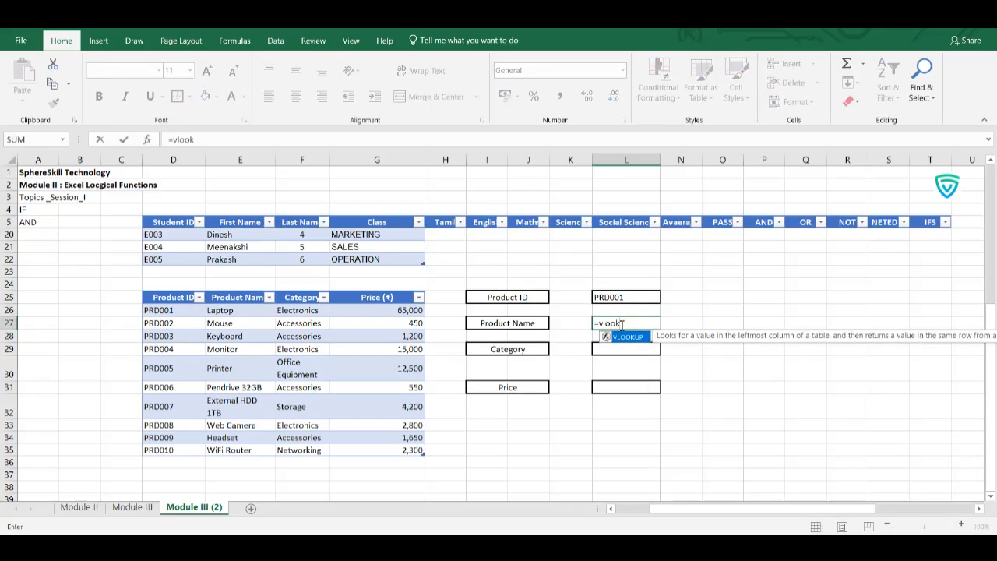
text(up()
click(615, 297)
text(,)
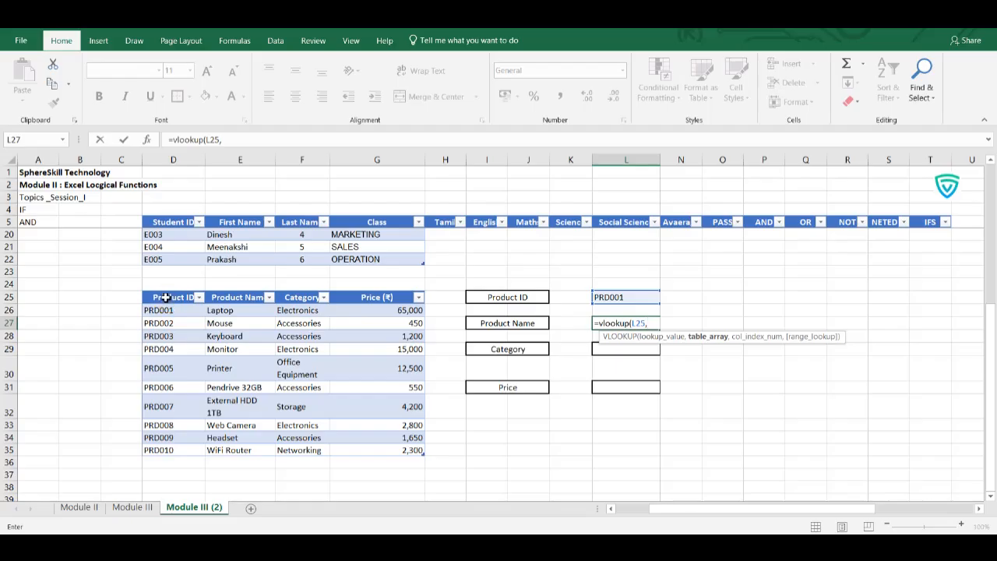
drag(165, 297, 392, 452)
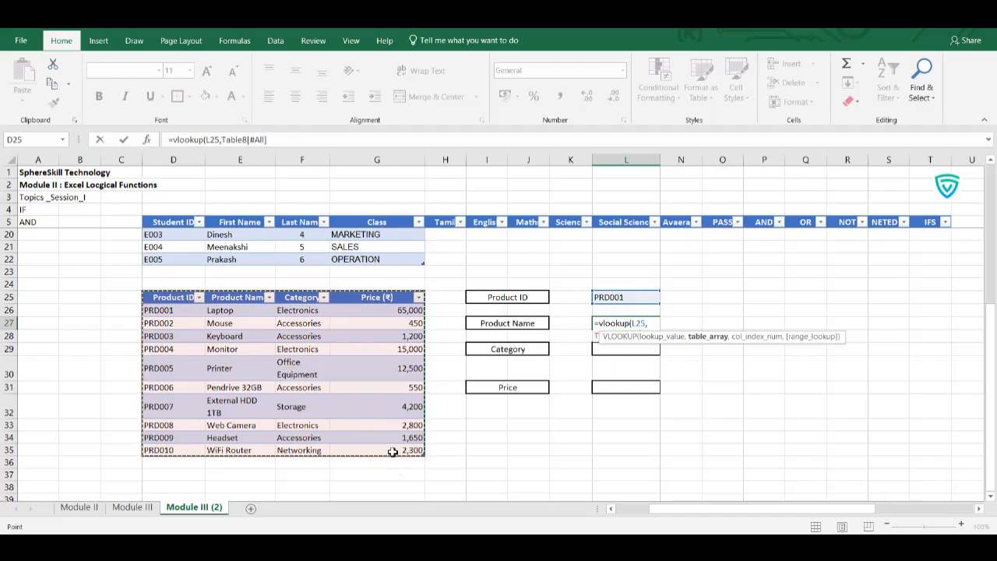
text(,)
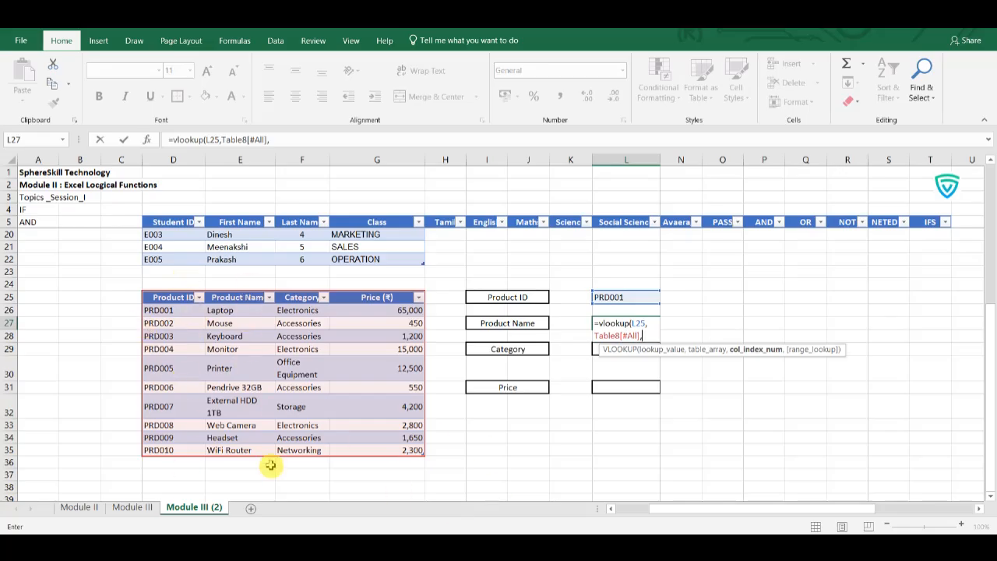
text(2)
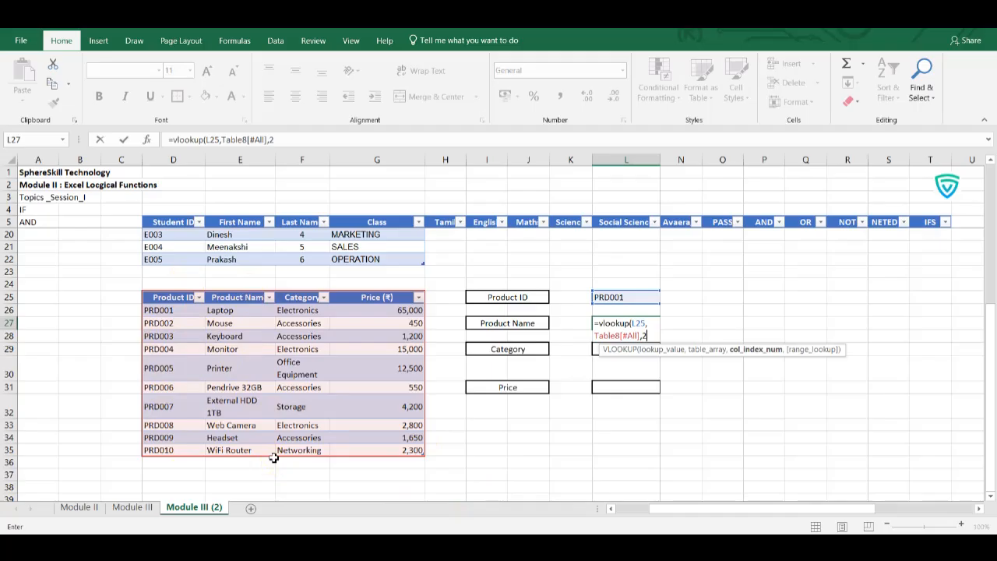
text(,)
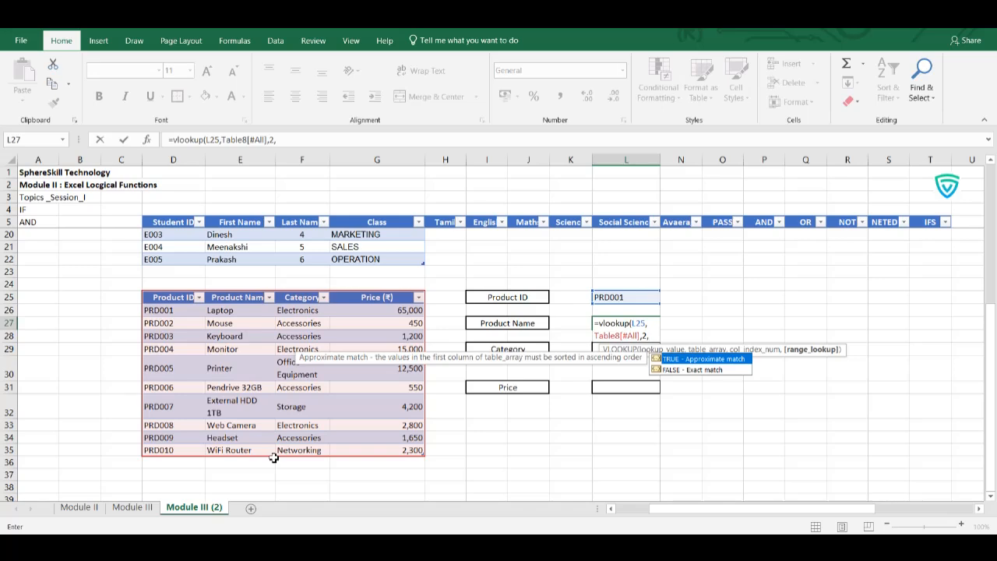
text(True)
key(Escape)
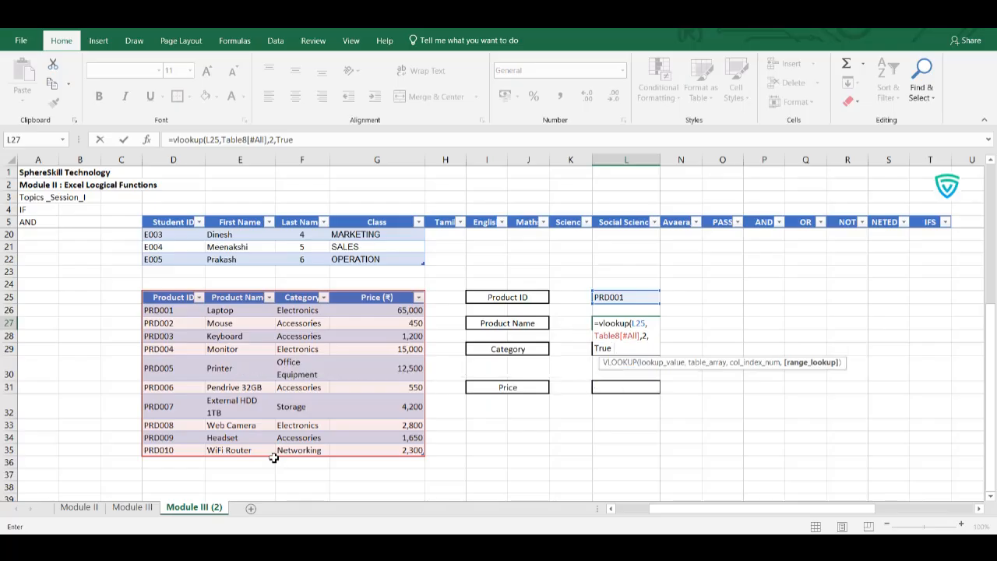
text())
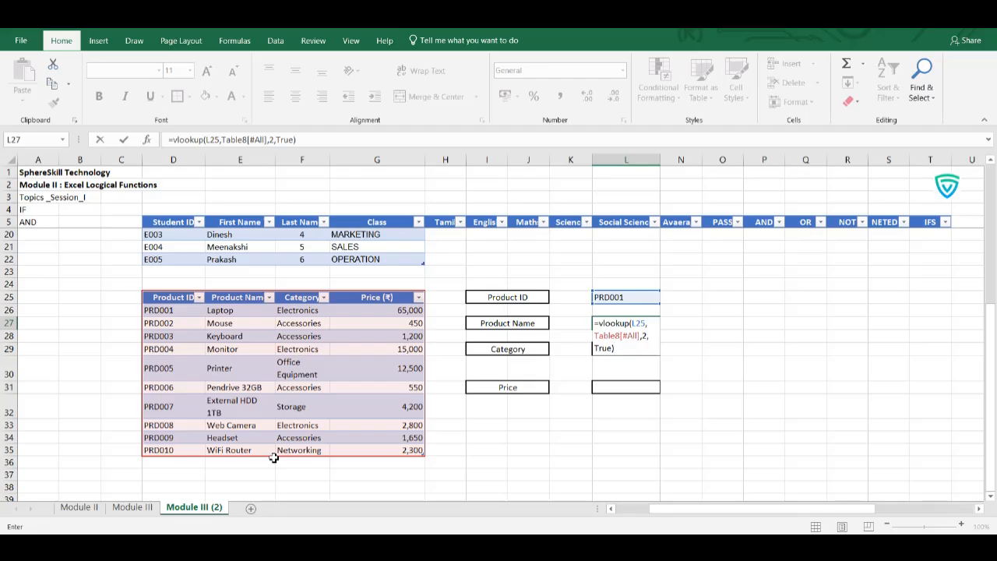
key(Return)
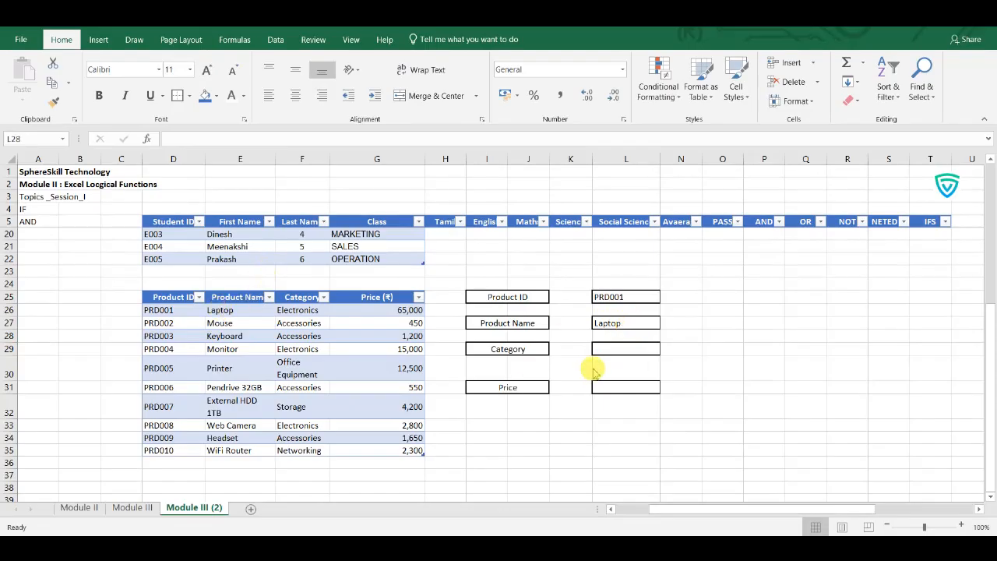
- Enter a VLOOKUP in L29 that finds the L25 product ID in the product table's data rows, returning column 3 with range lookup TRUE
click(623, 350)
click(623, 350)
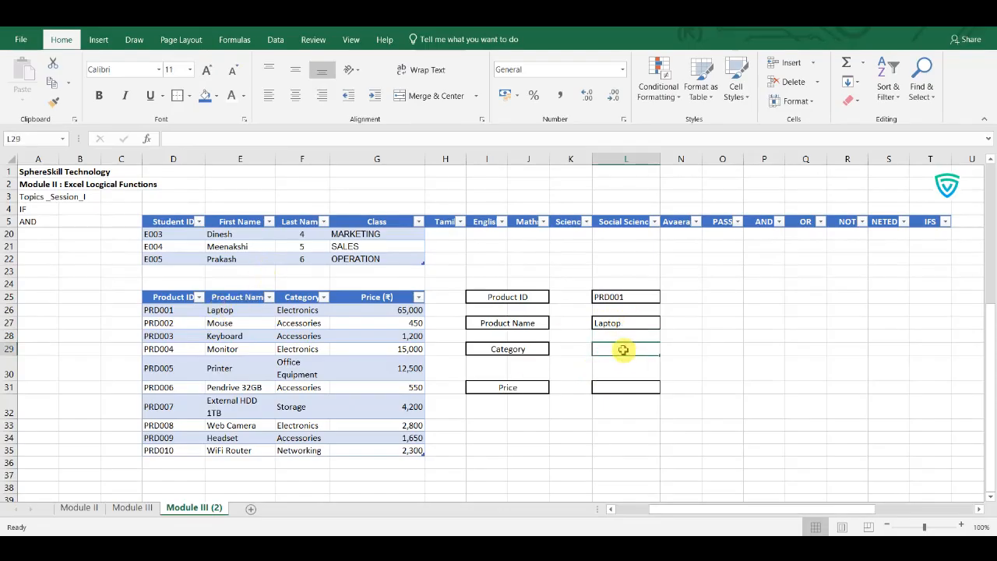
text(=vlookup()
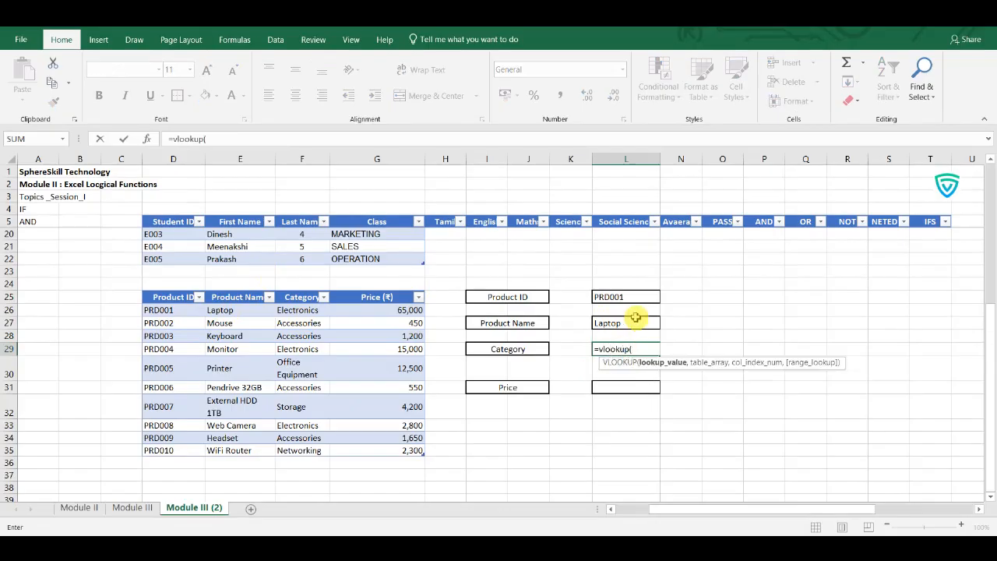
click(610, 297)
text(,)
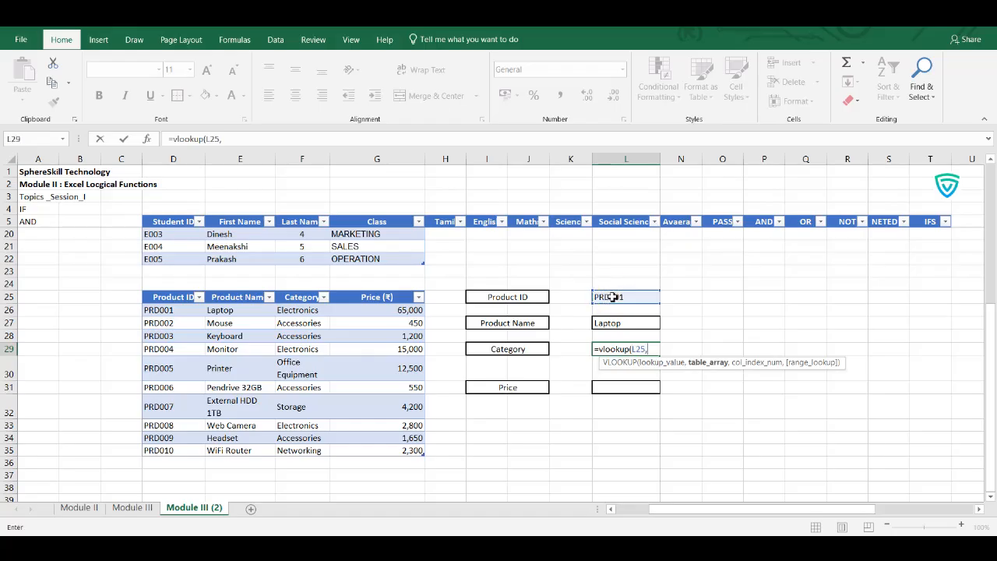
drag(158, 310, 376, 457)
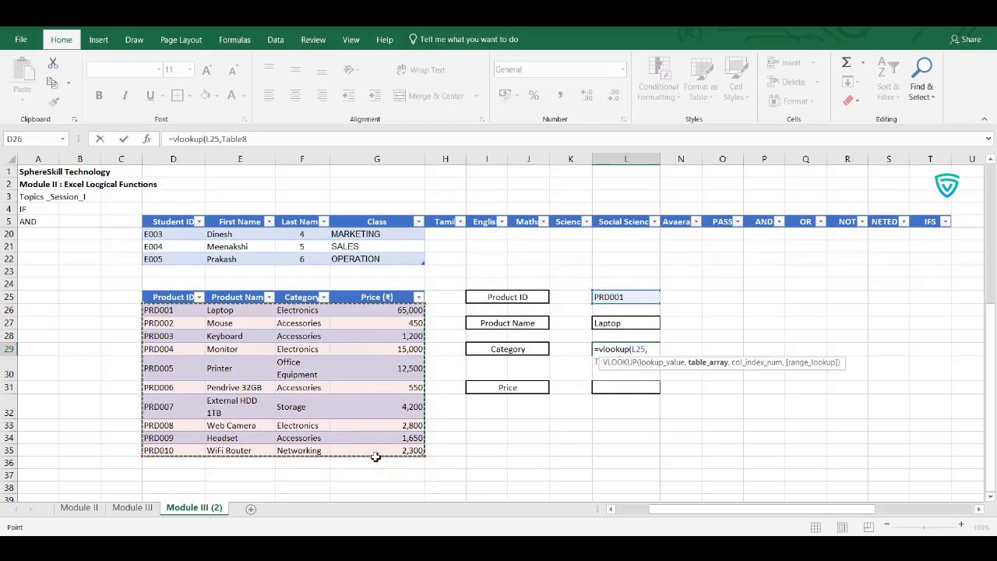
text(,)
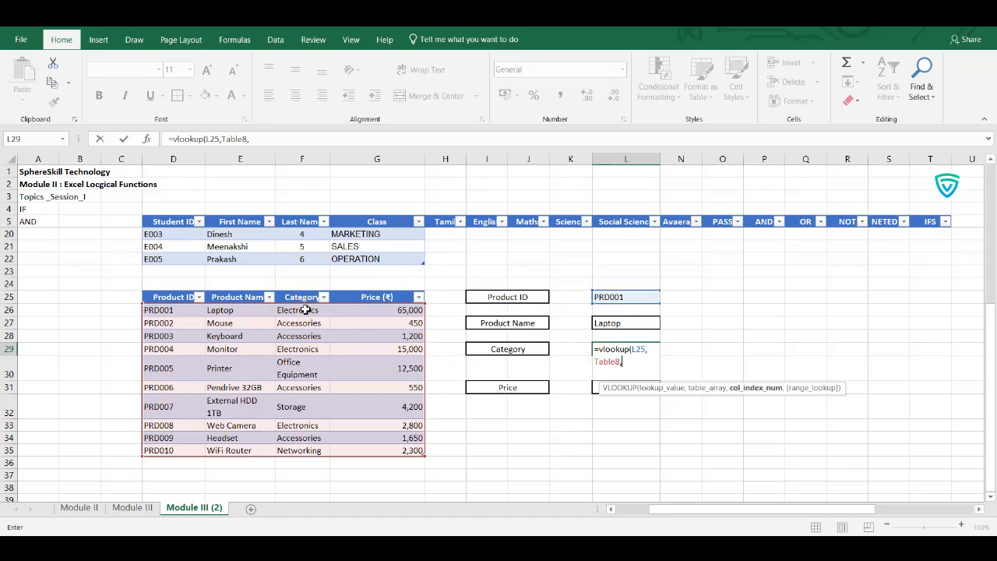
text(,)
text(TRUE)
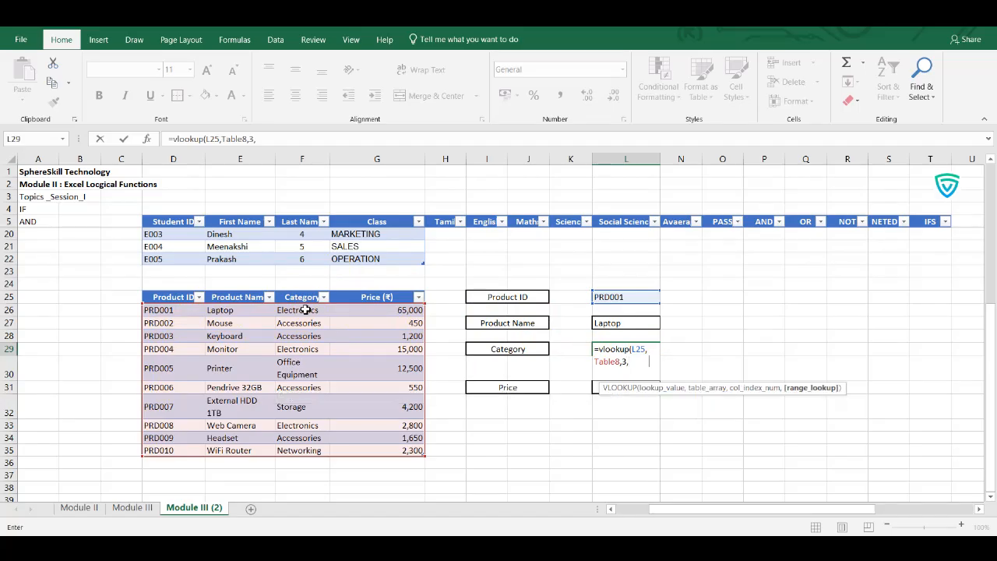
key(Return)
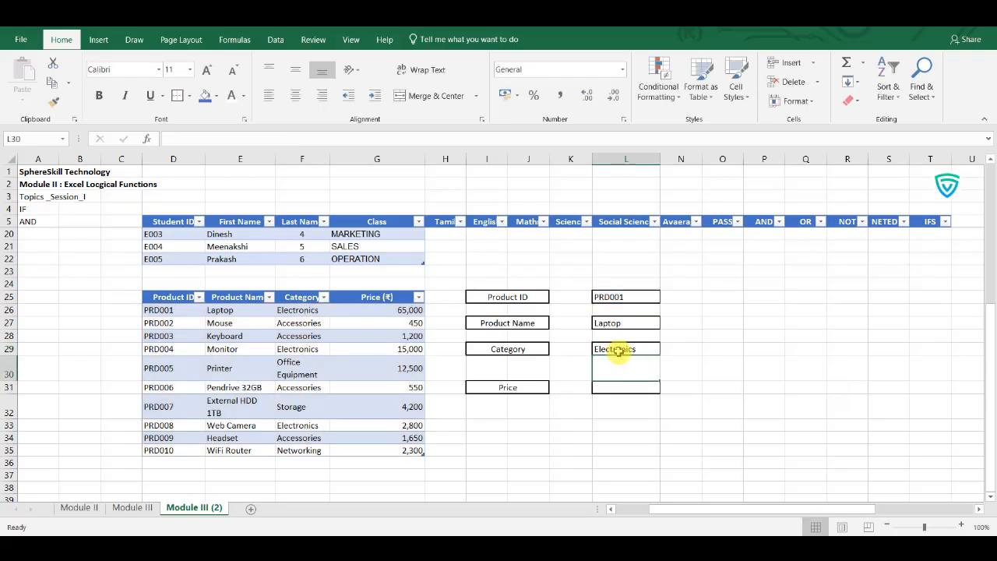
- Start a VLOOKUP formula in L31, the value cell for the price
click(620, 387)
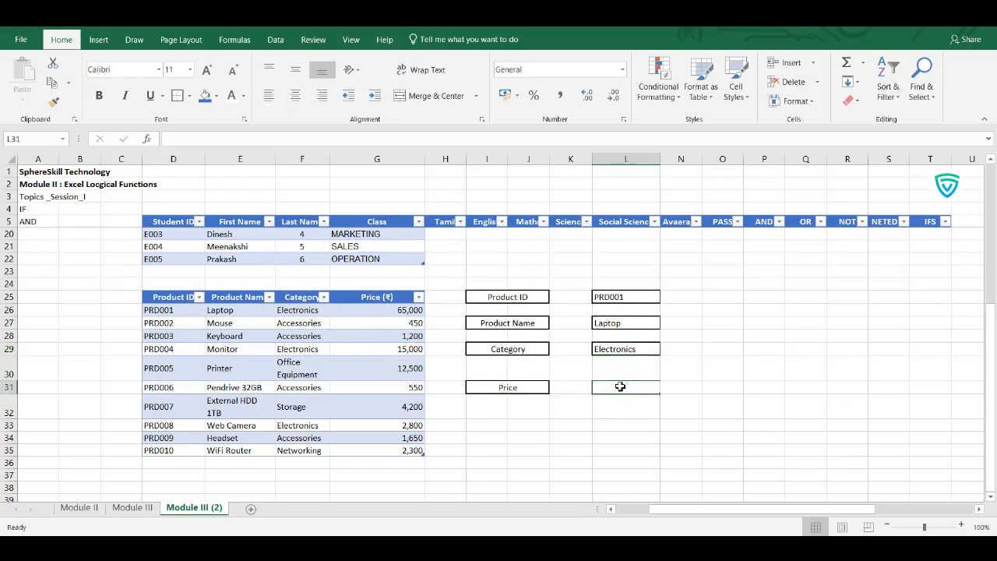
text(=)
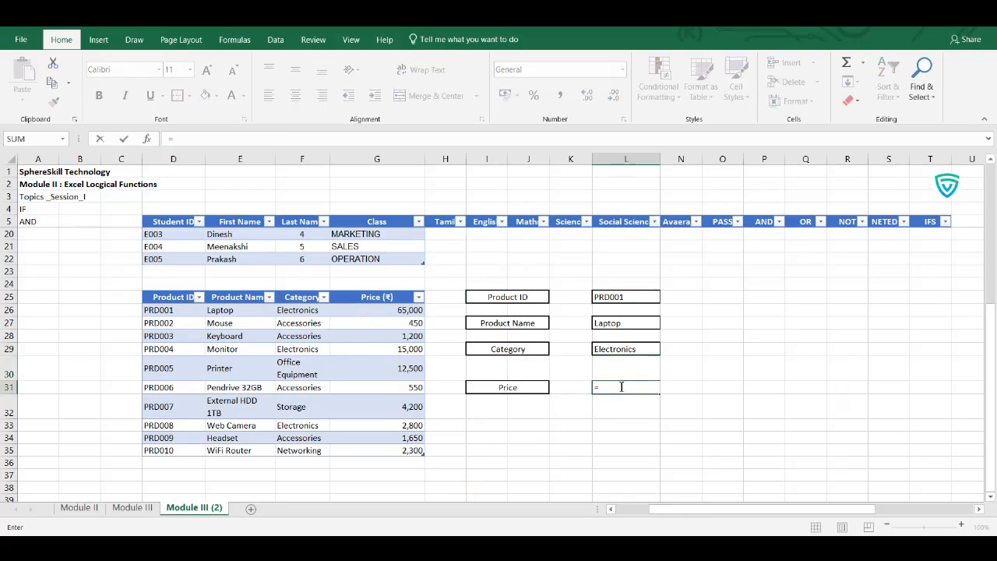
text(vlookup()
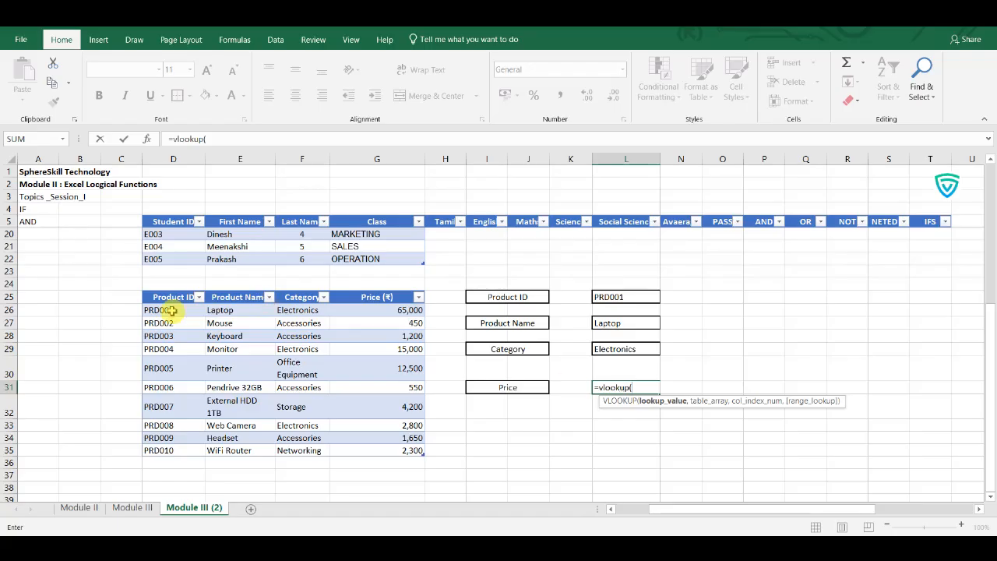
drag(167, 311, 374, 452)
key(BackSpace)
key(BackSpace)
key(BackSpace)
key(BackSpace)
key(BackSpace)
key(BackSpace)
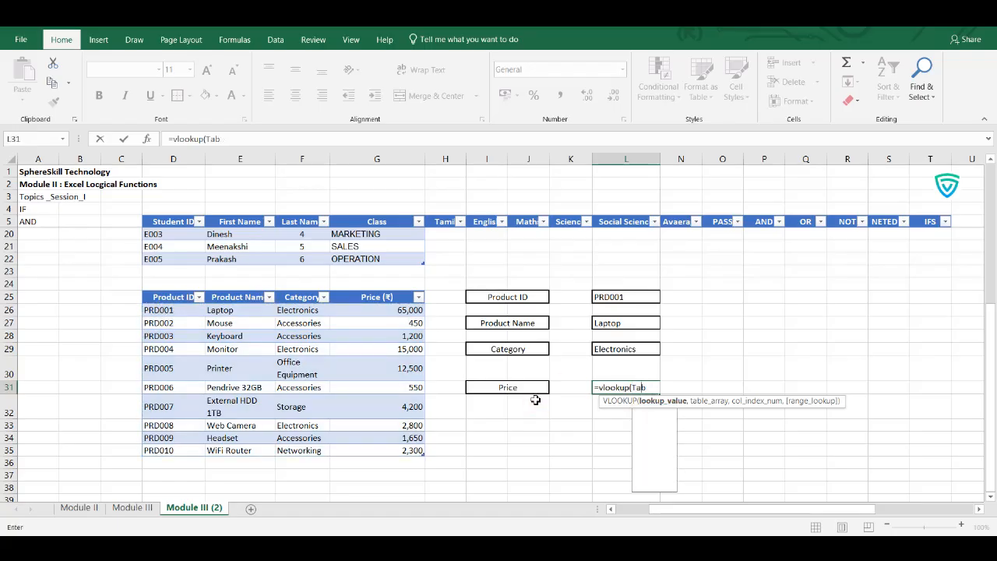
- Complete the L31 price formula with lookup value L25, the product table's data rows as the array, column 4 and match type 0
click(621, 298)
text(,)
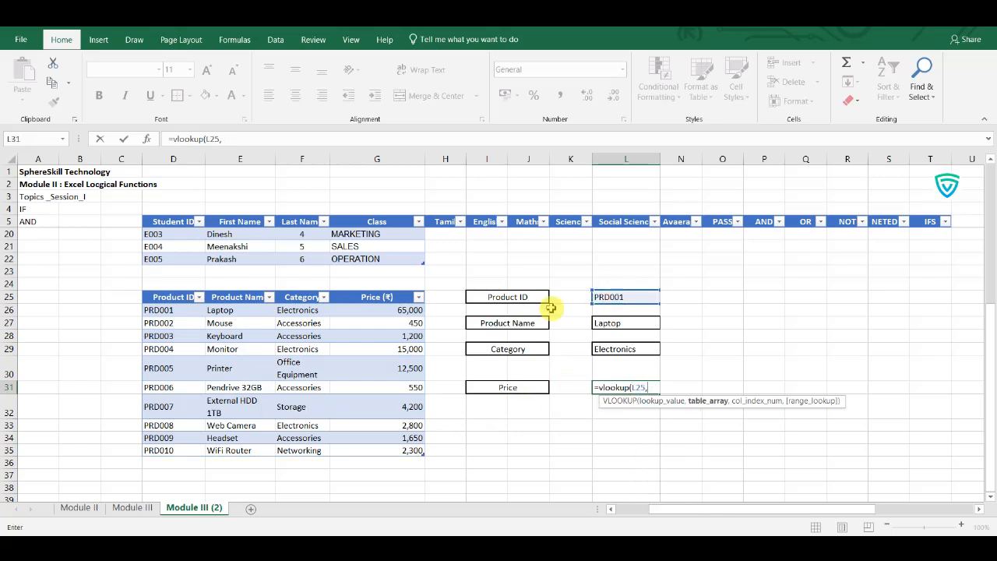
drag(167, 310, 420, 450)
text(,)
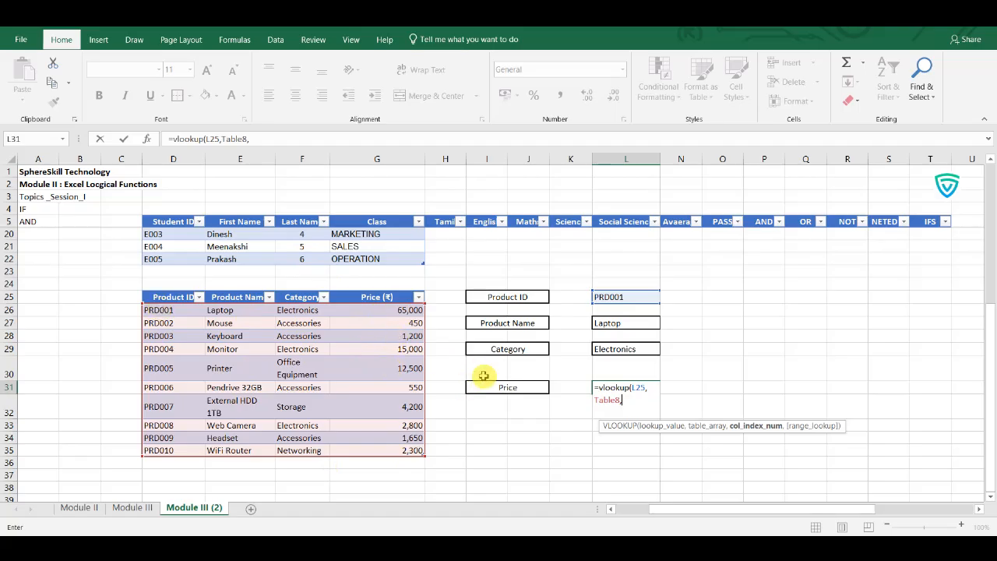
text(4,)
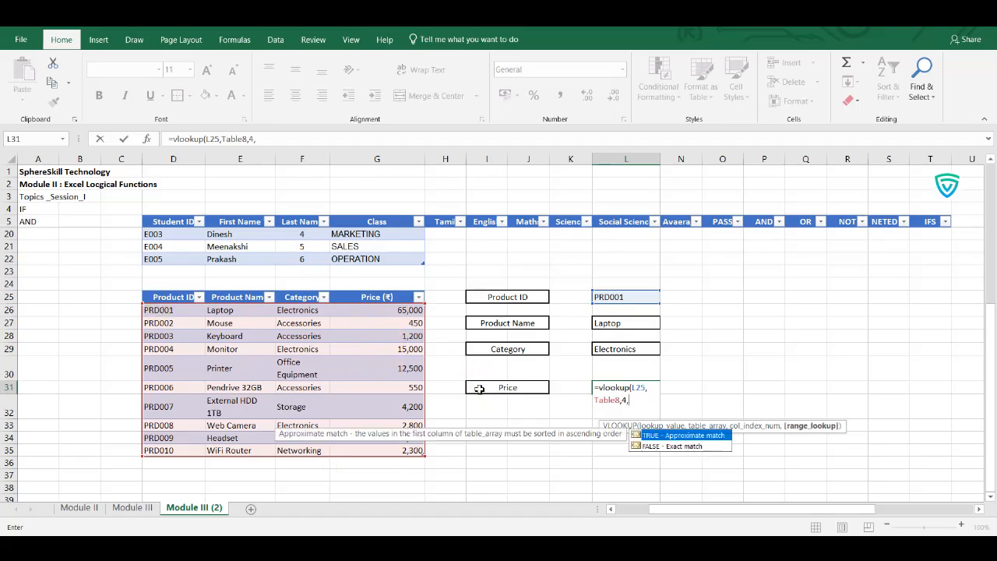
text(0))
key(Return)
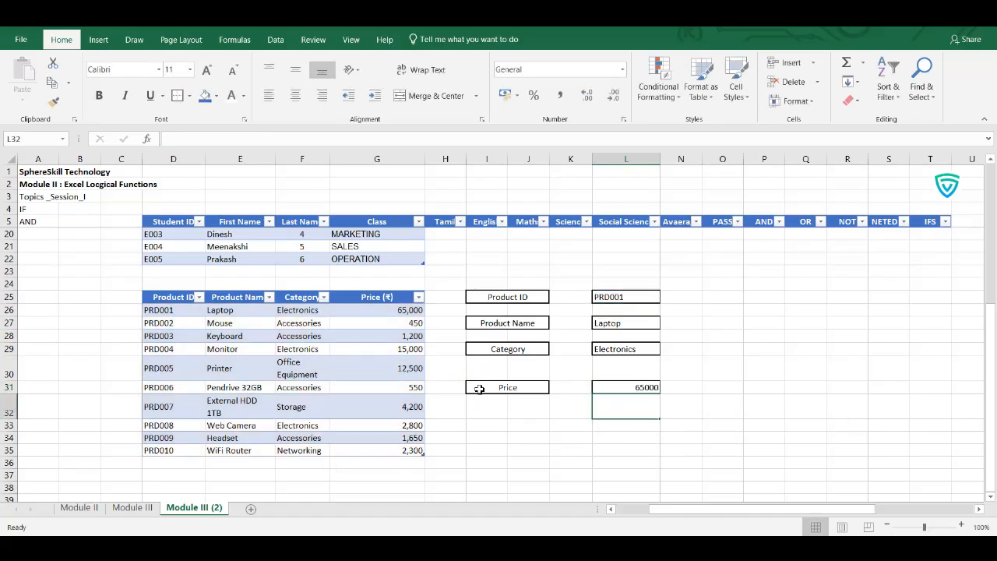
- Left-align the price result in L31
click(612, 385)
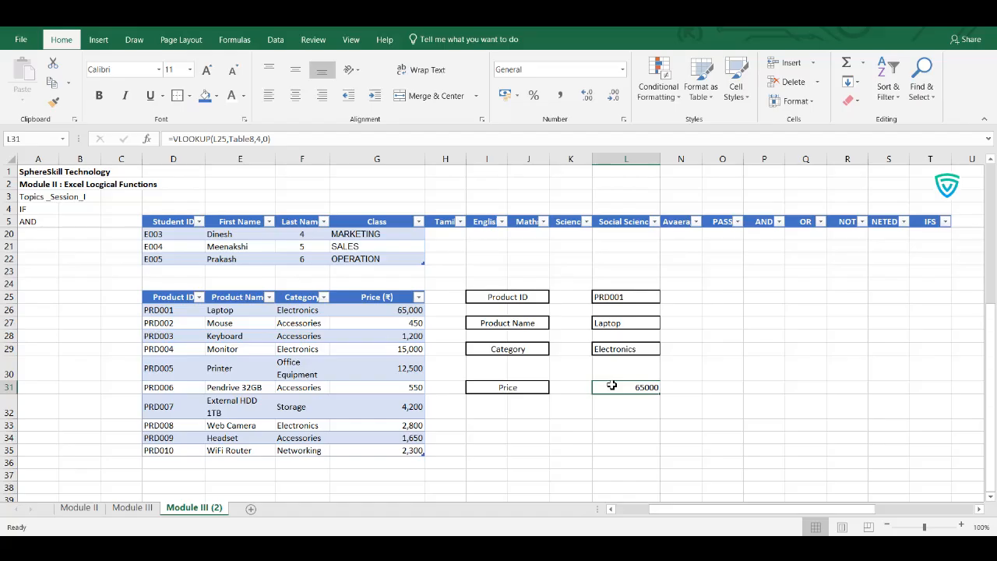
click(613, 388)
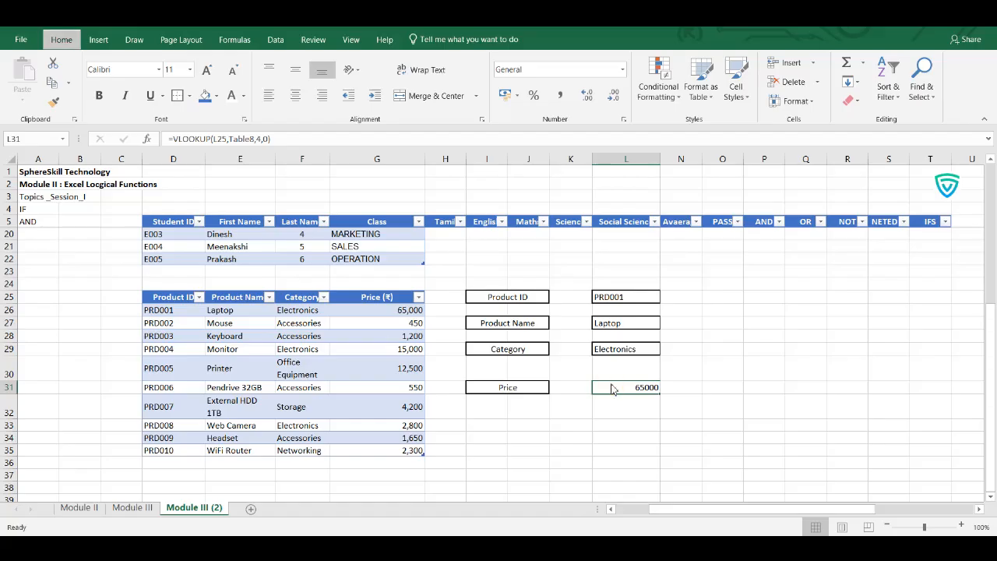
key(alt)
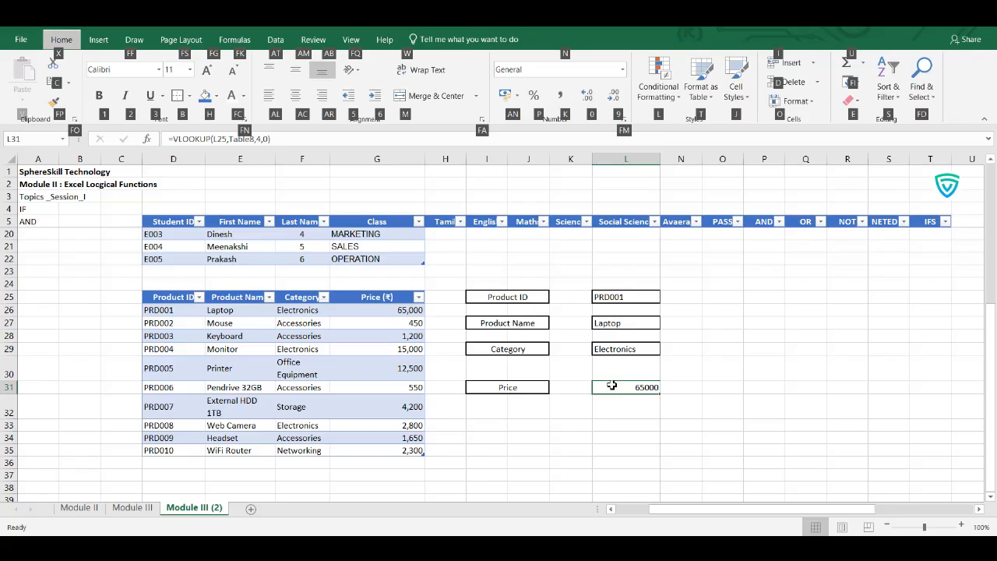
key(a)
key(l)
key(Return)
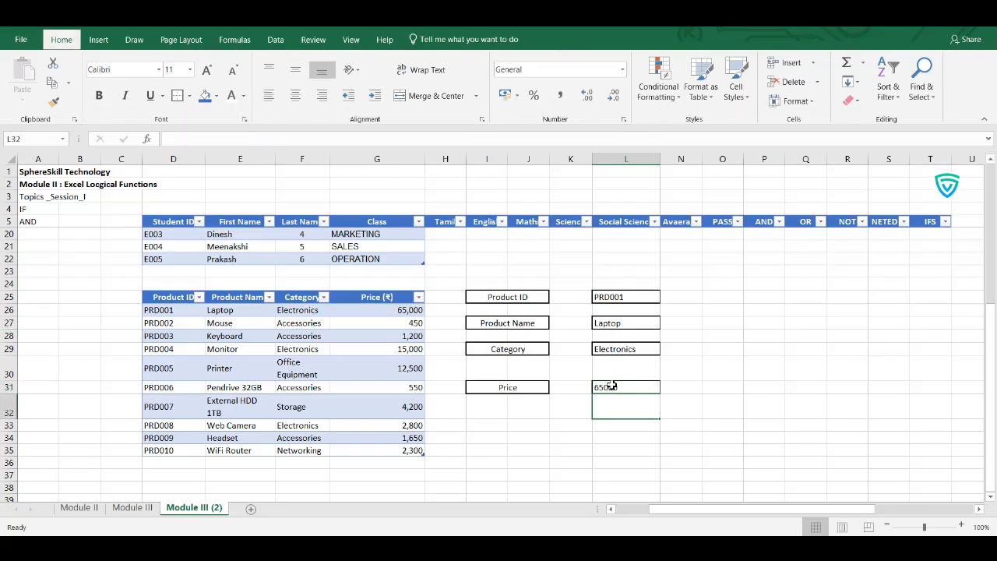
- Change the product ID in L25 to PRD002 to test the lookup formulas
click(642, 296)
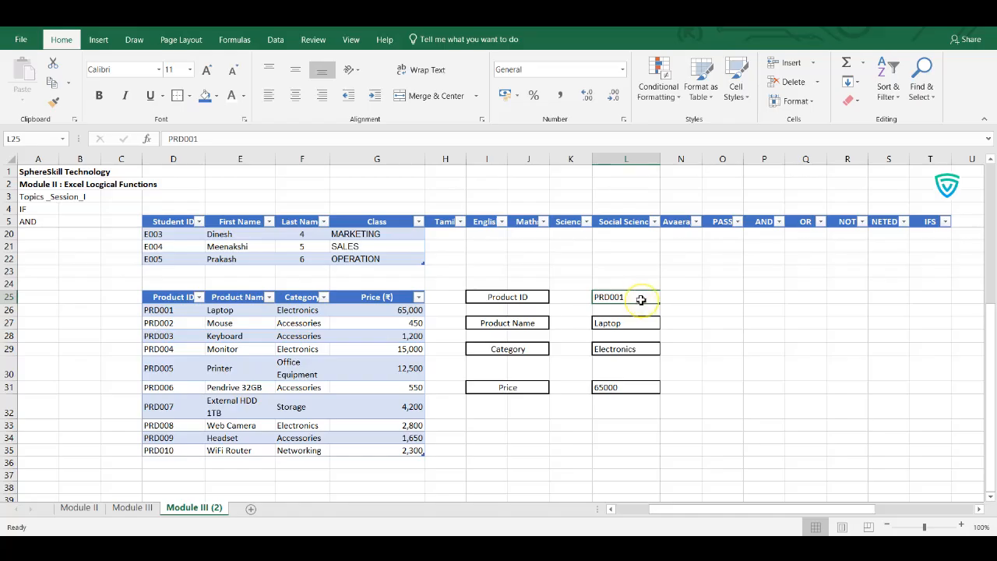
double_click(641, 297)
key(BackSpace)
text(2)
key(Return)
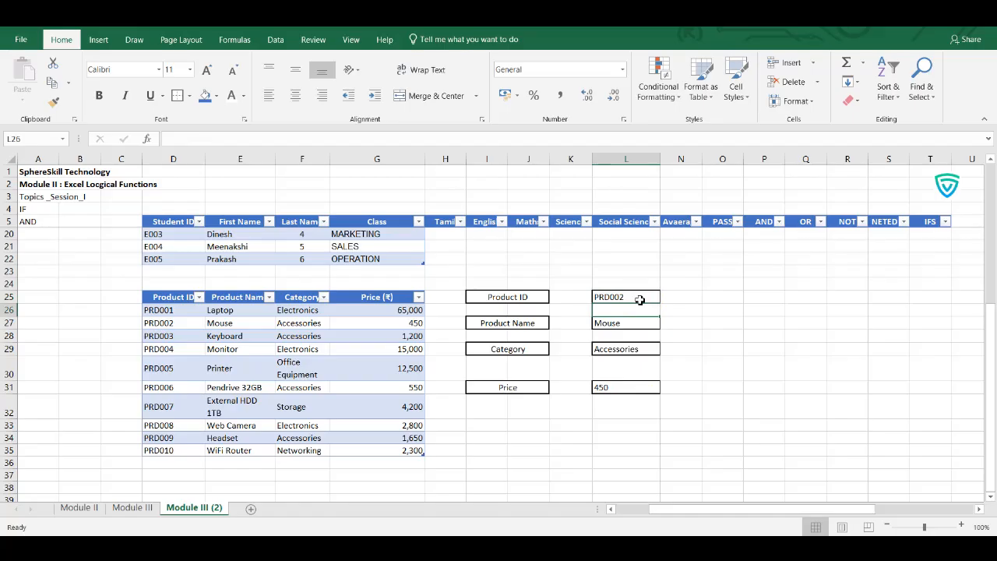
- Change the product ID in L25 to PRD0002 by adding an extra zero
click(609, 297)
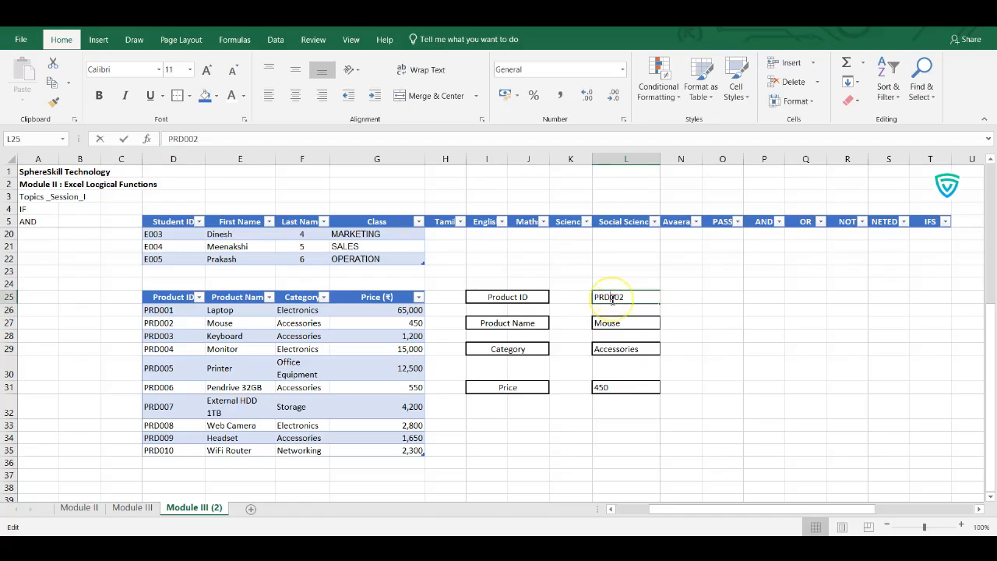
double_click(620, 298)
text(0)
key(Return)
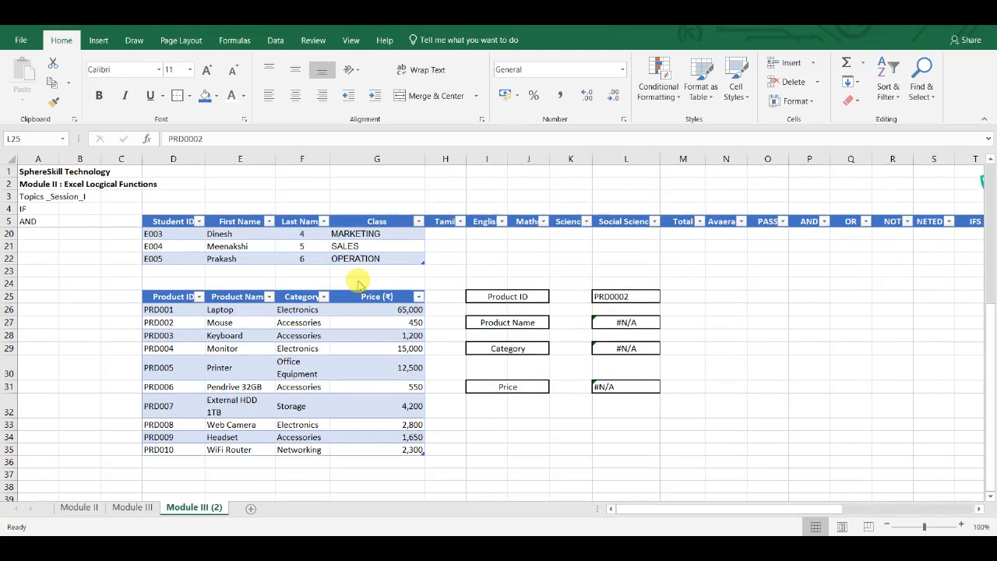
- Clear the product ID from L25
click(625, 301)
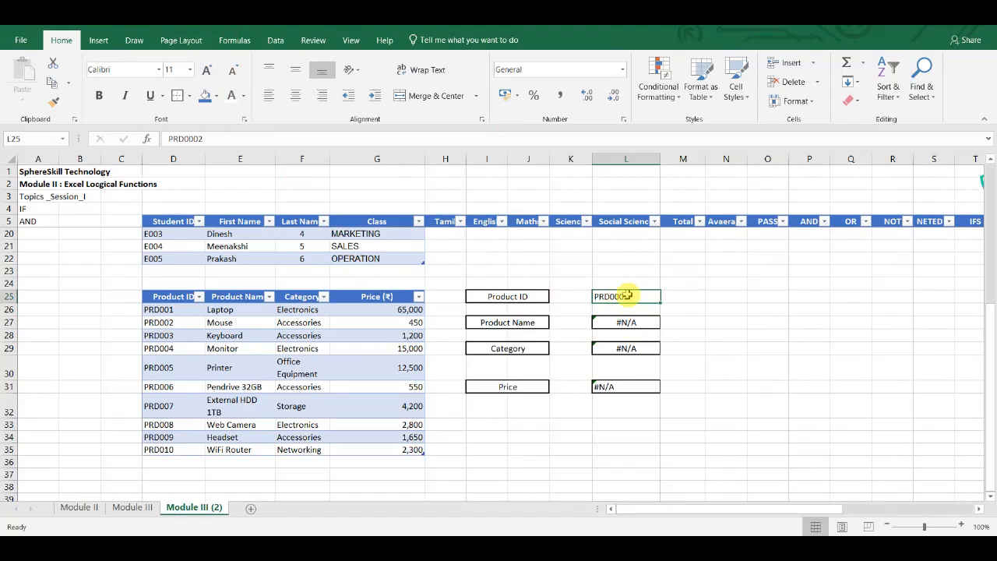
double_click(628, 296)
key(BackSpace)
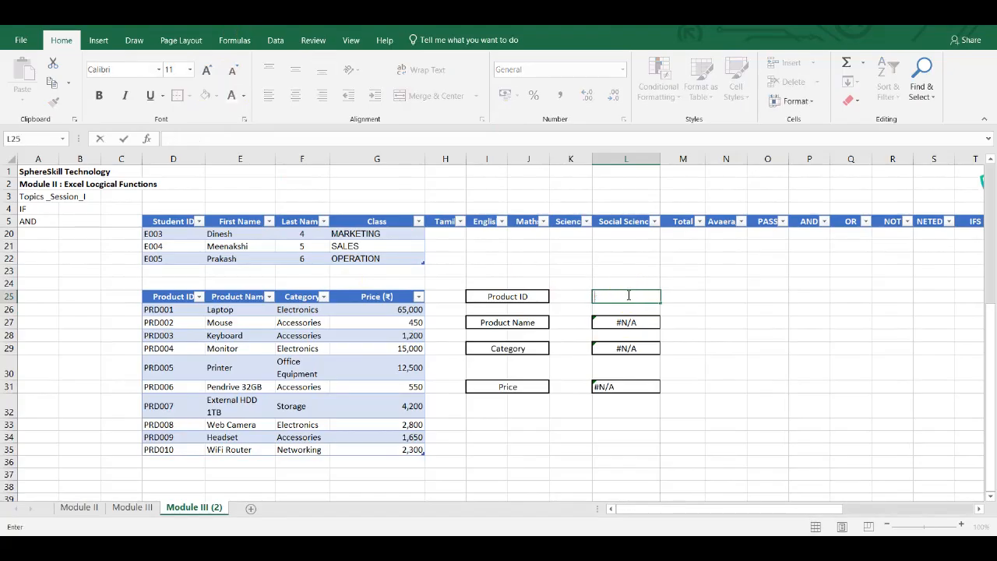
key(Escape)
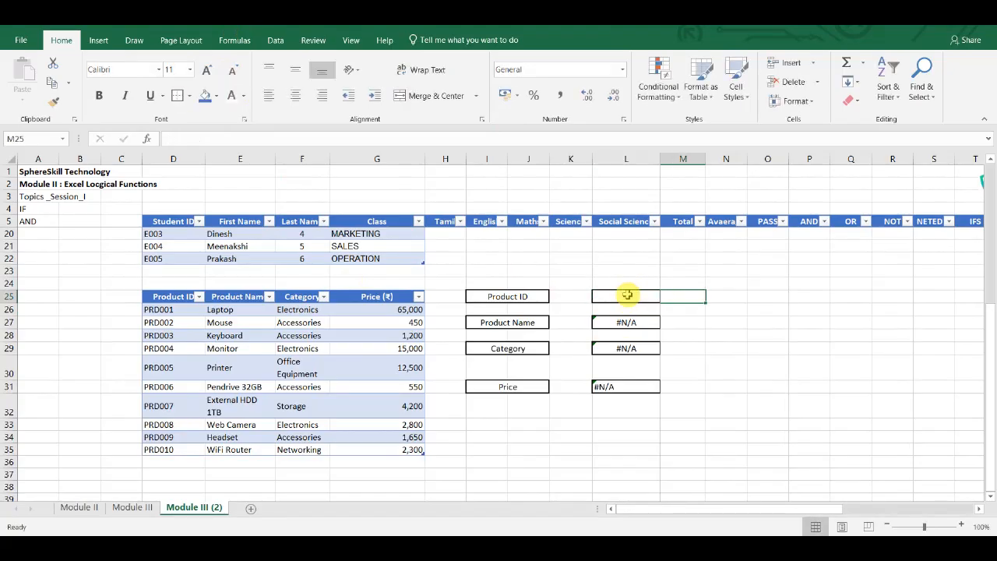
- Add list data validation to L25 using the product IDs in $D$26:$D$35 as the source
click(273, 40)
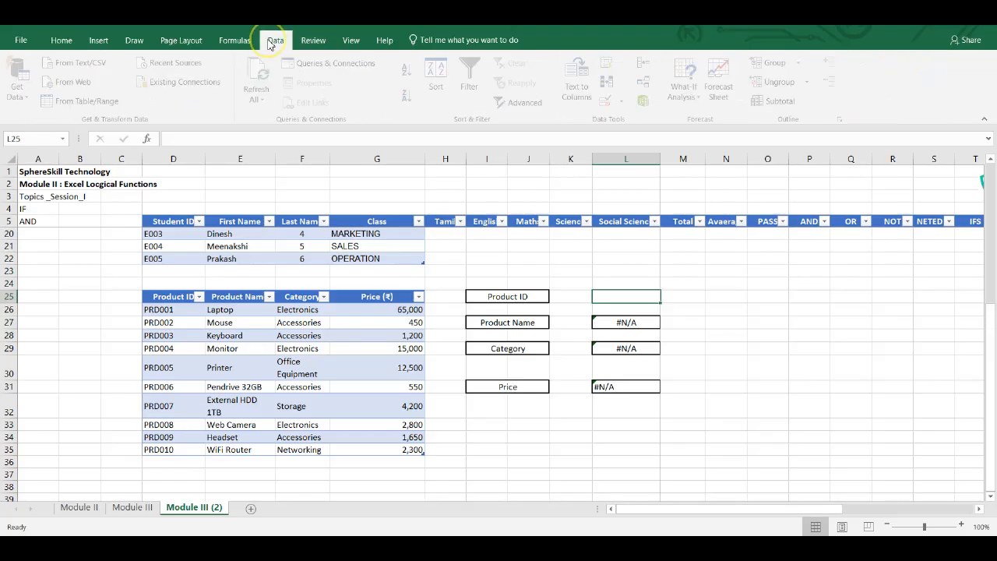
click(607, 107)
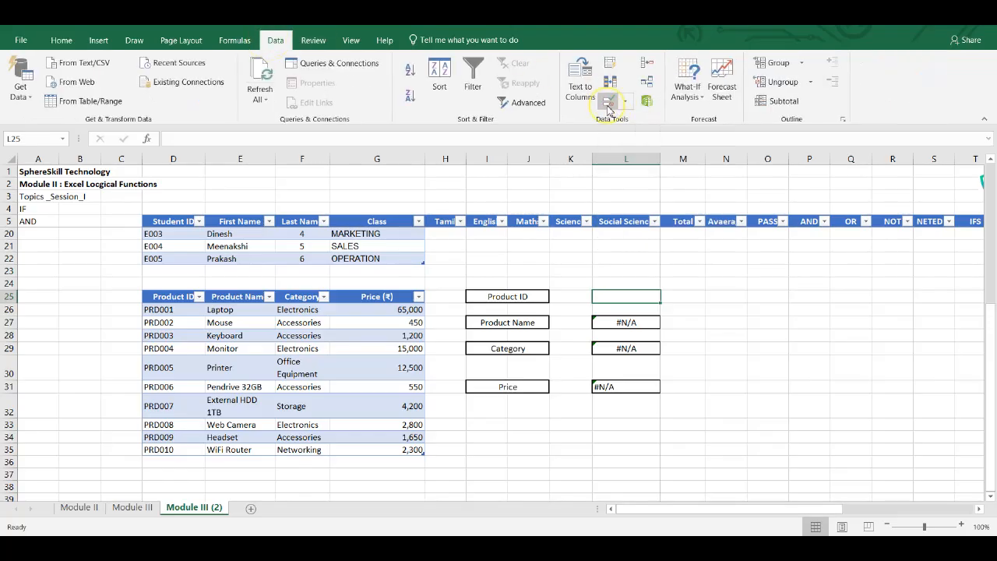
drag(441, 232, 577, 99)
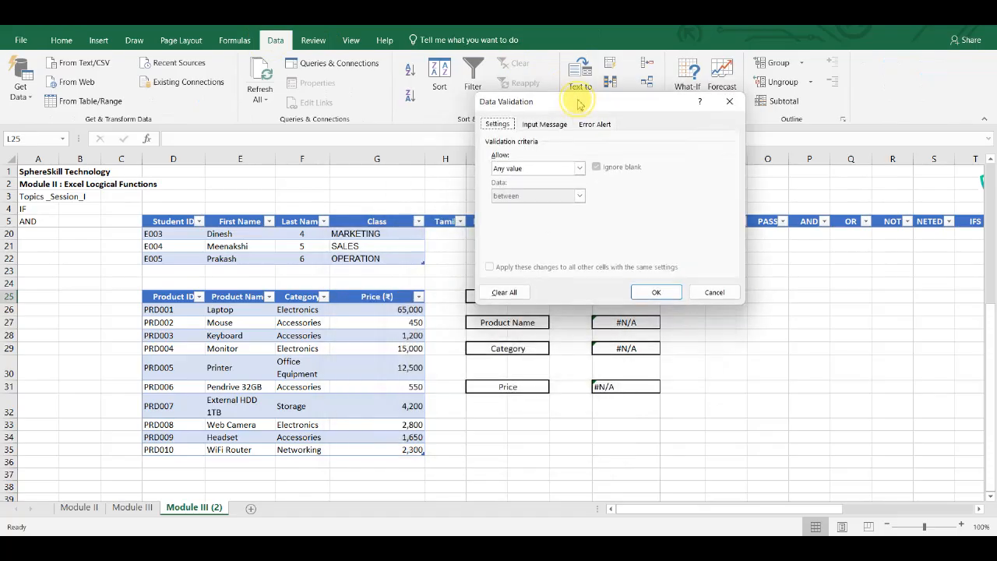
click(577, 167)
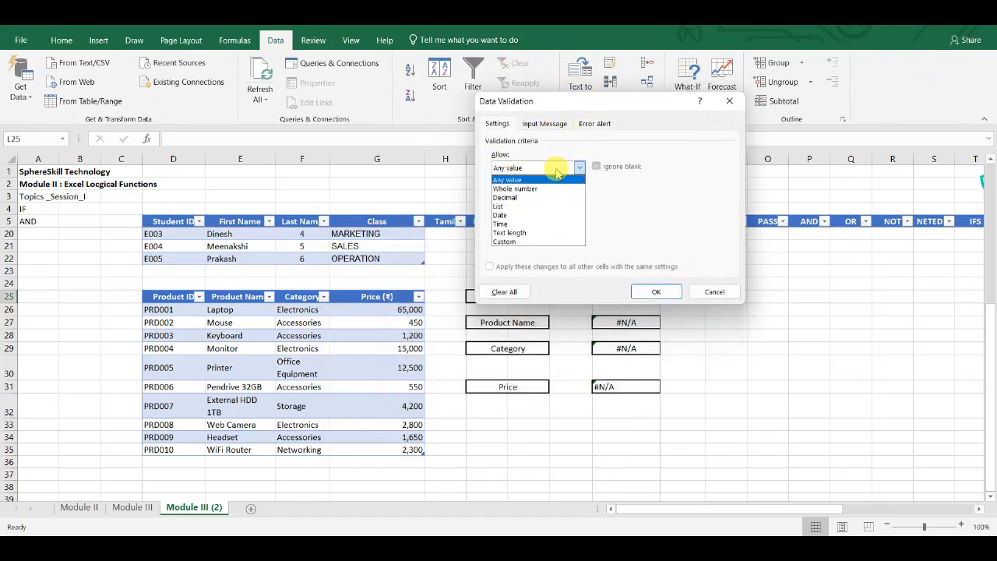
click(543, 209)
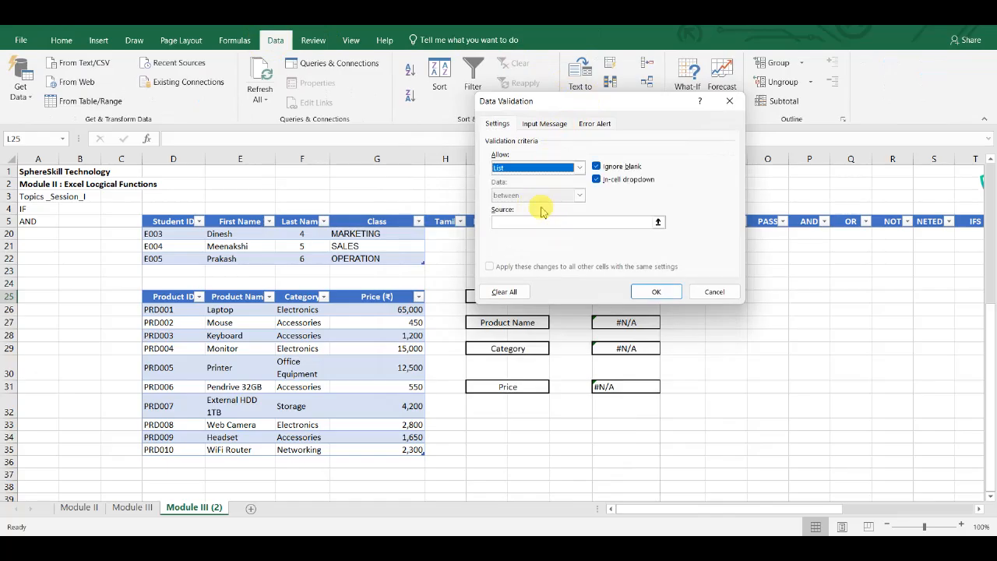
click(658, 223)
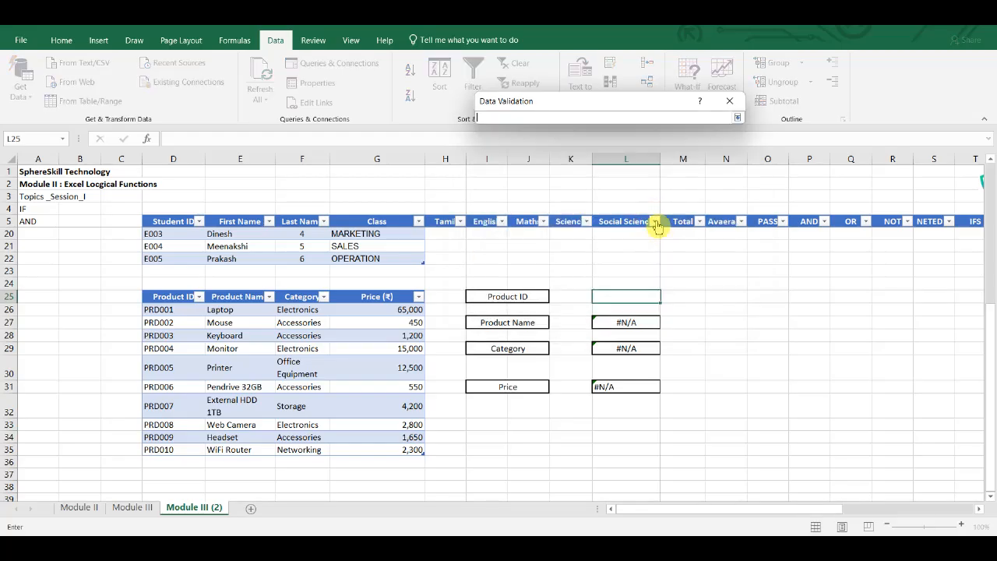
drag(163, 309, 159, 448)
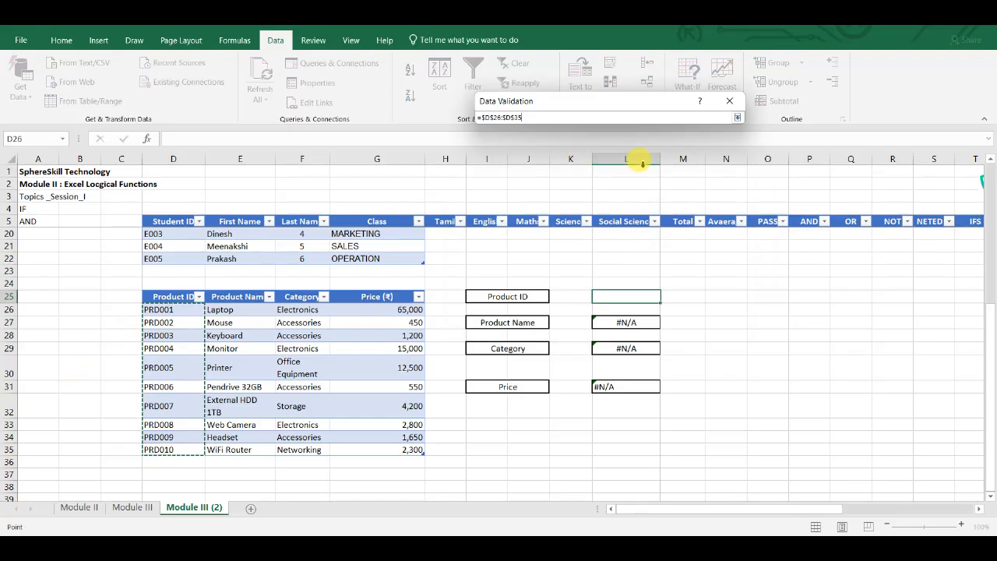
key(Return)
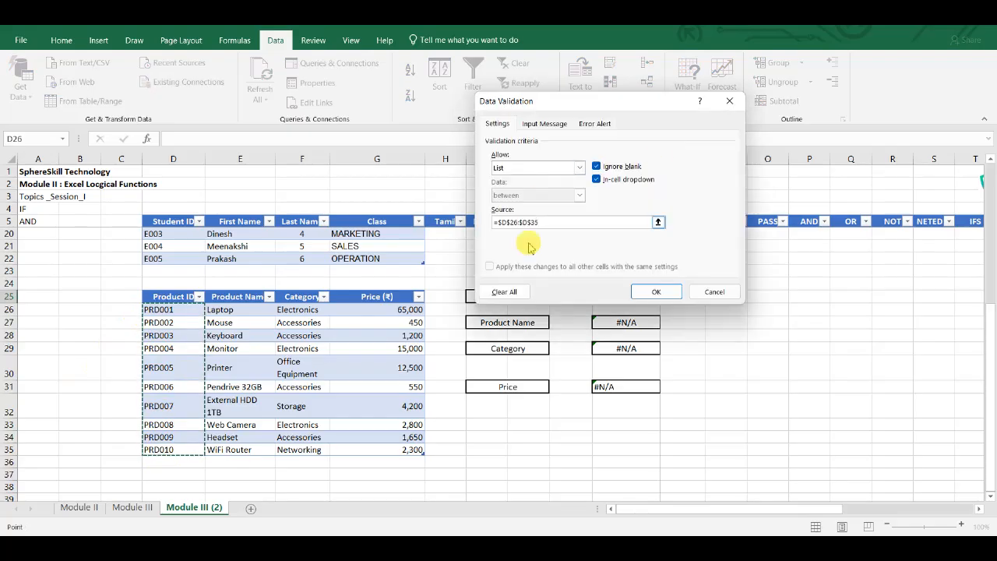
click(658, 291)
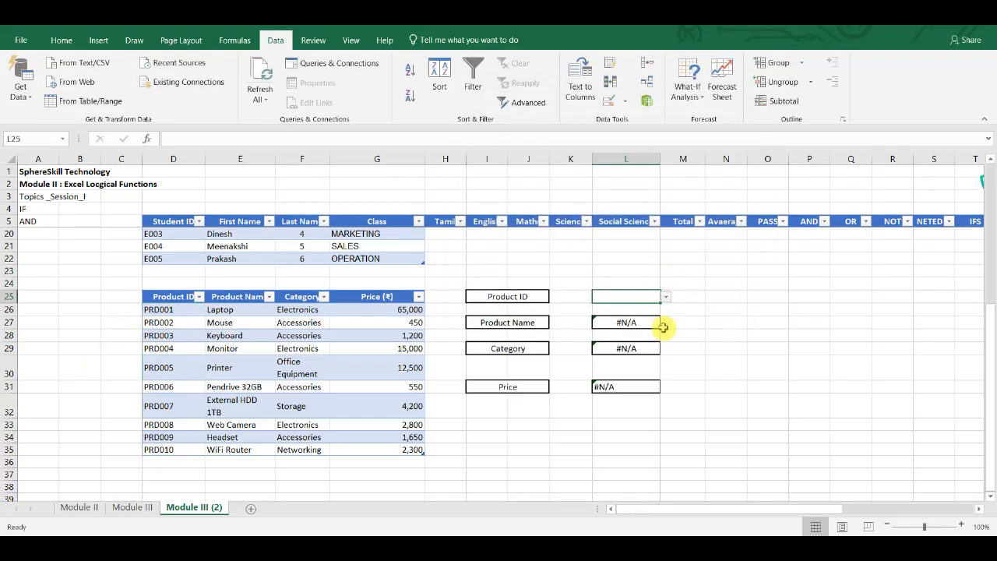
- Choose product IDs PRD004, PRD007 and PRD010 in turn from the L25 drop-down to test the lookup results
click(665, 296)
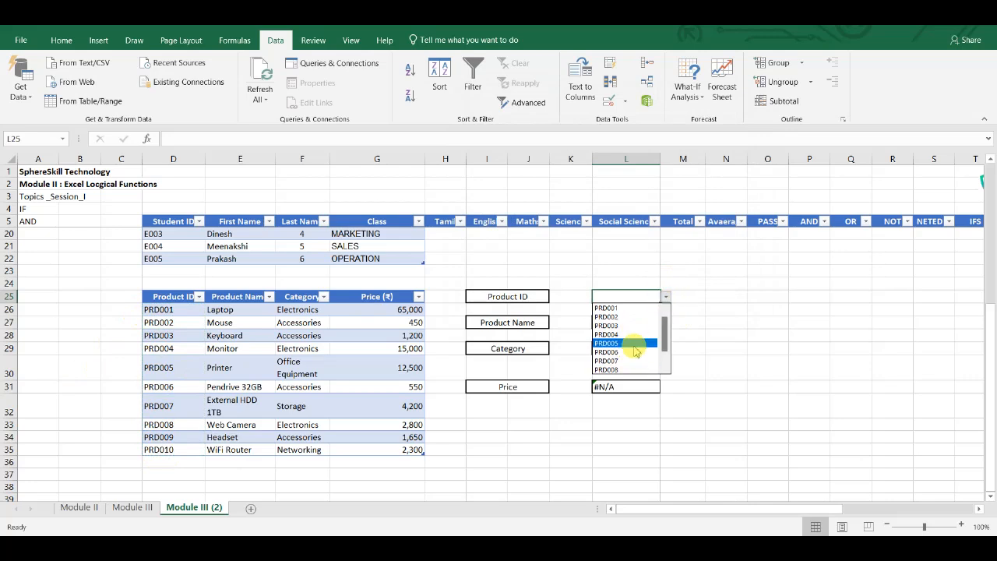
key(Escape)
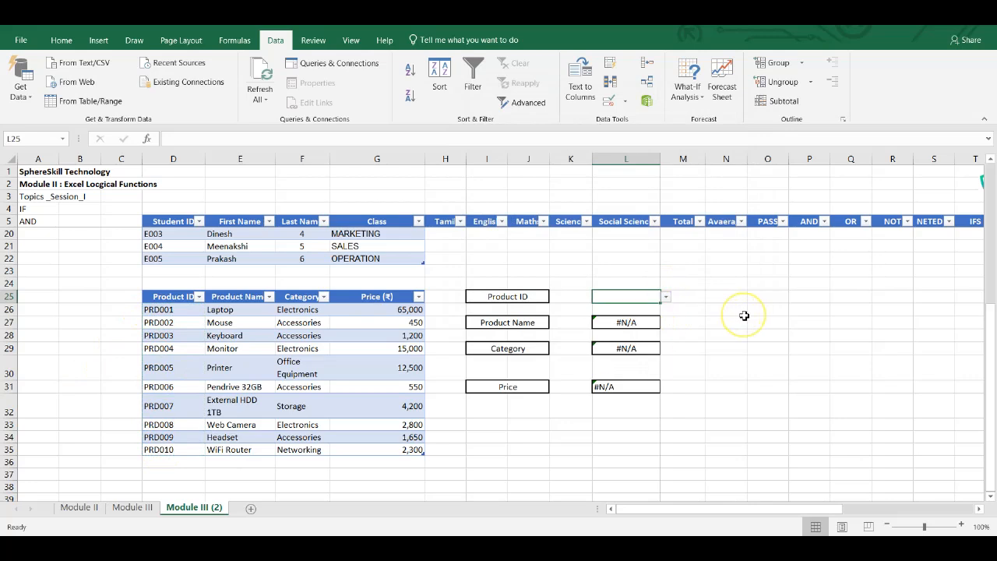
click(665, 297)
click(619, 335)
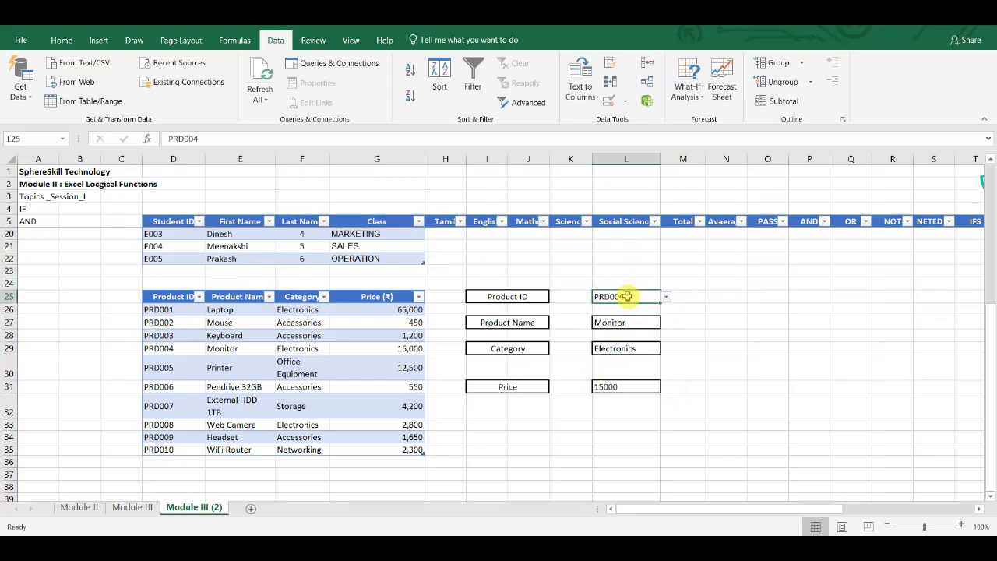
click(667, 298)
click(632, 344)
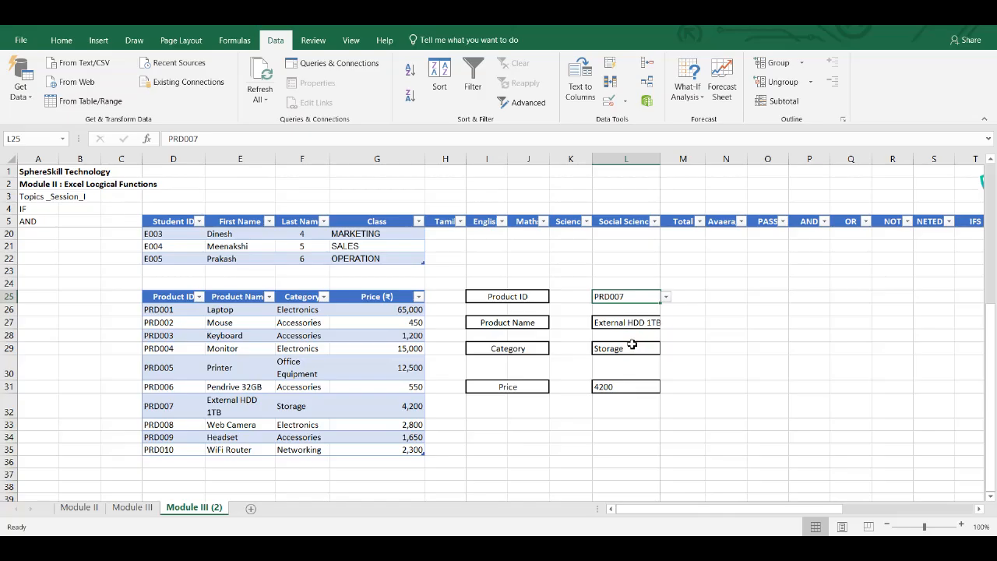
click(667, 298)
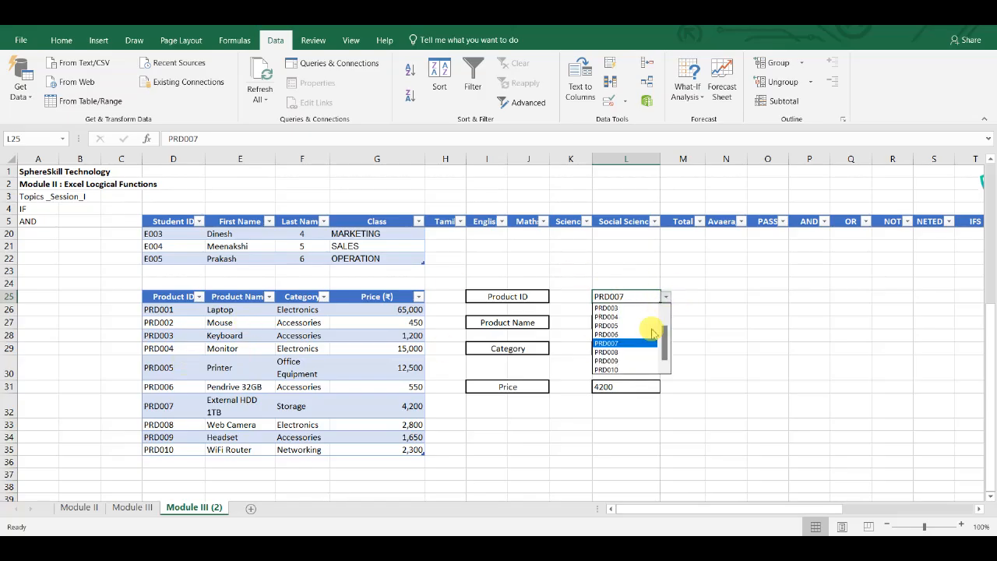
click(637, 371)
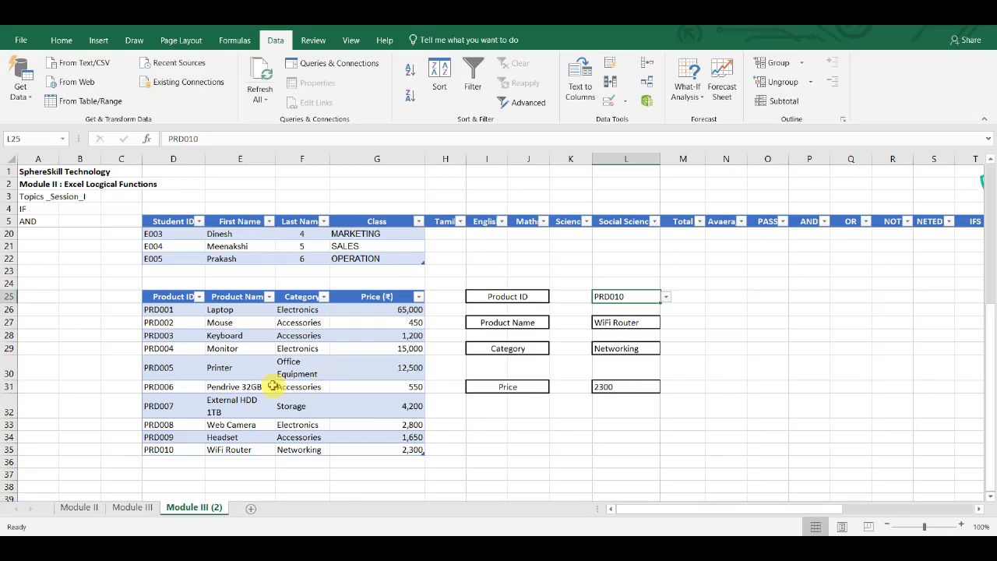
- Examine the subject marks table in D38:I41 and the Subject lookup area beside it
scroll(272, 386, up, 1)
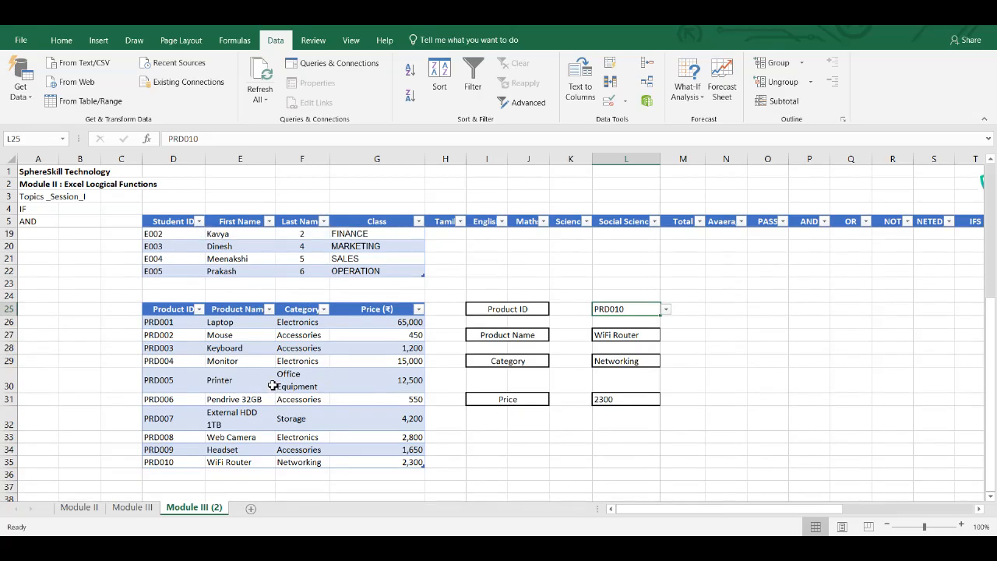
scroll(273, 385, up, 4)
scroll(273, 385, down, 1)
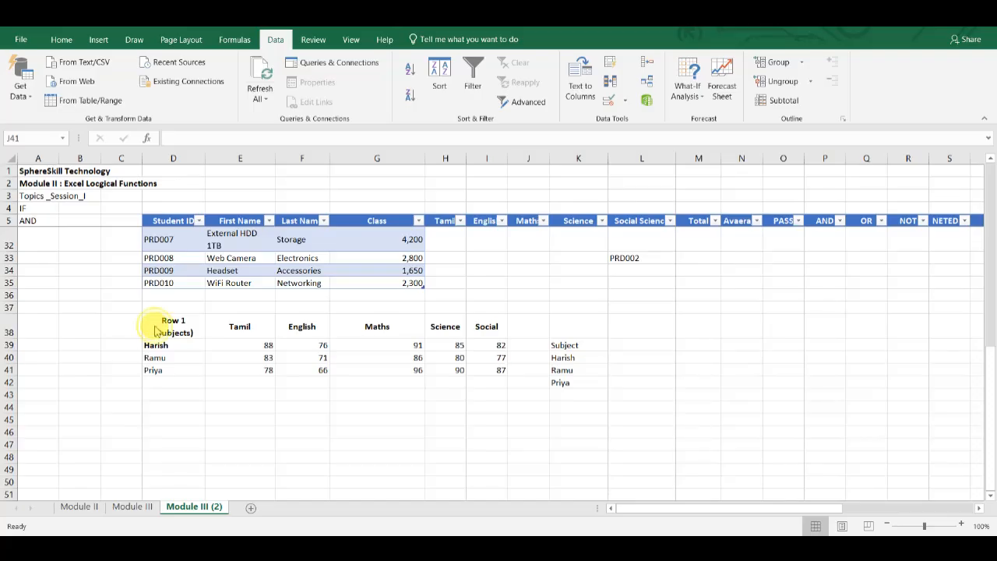
key(ctrl+v)
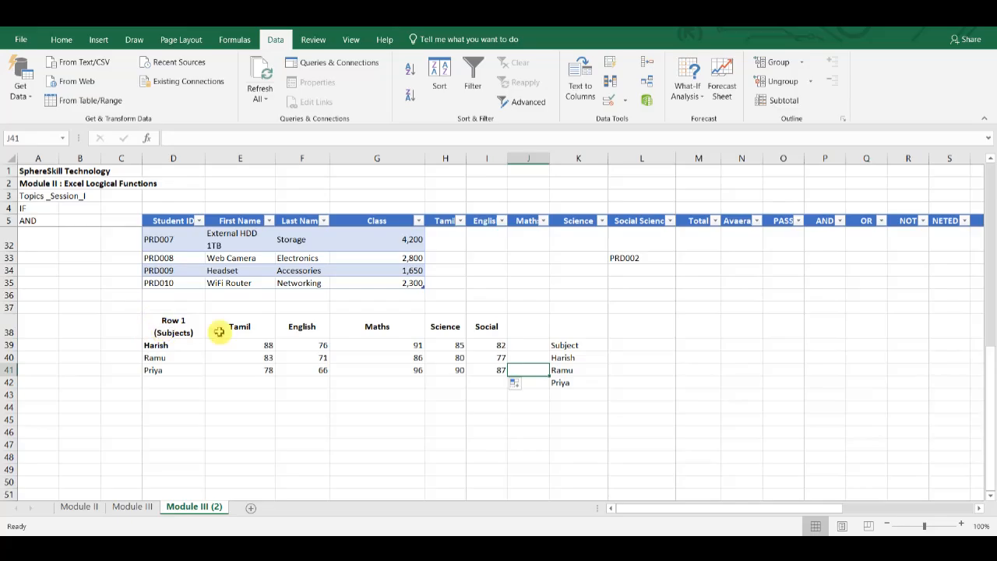
click(494, 330)
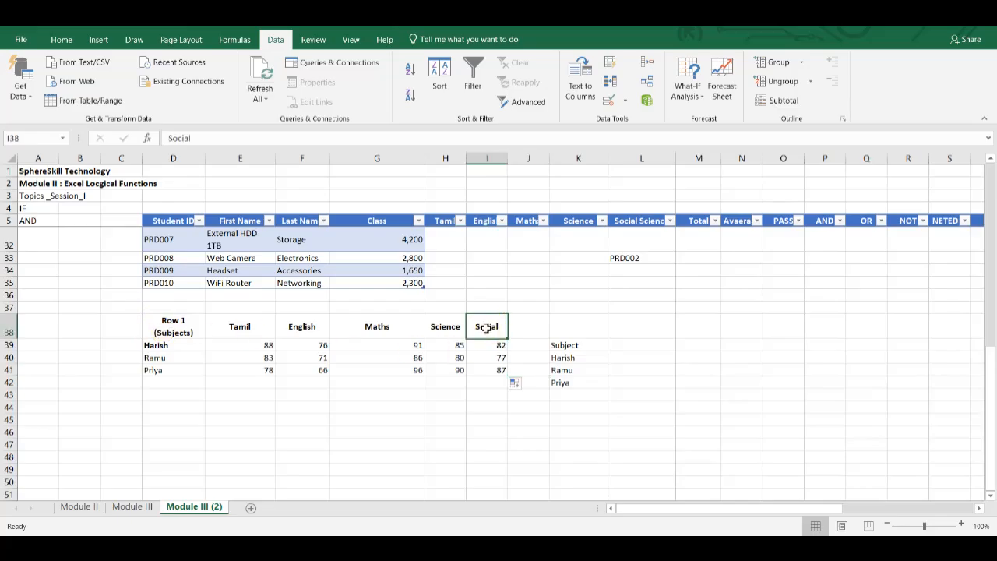
click(625, 346)
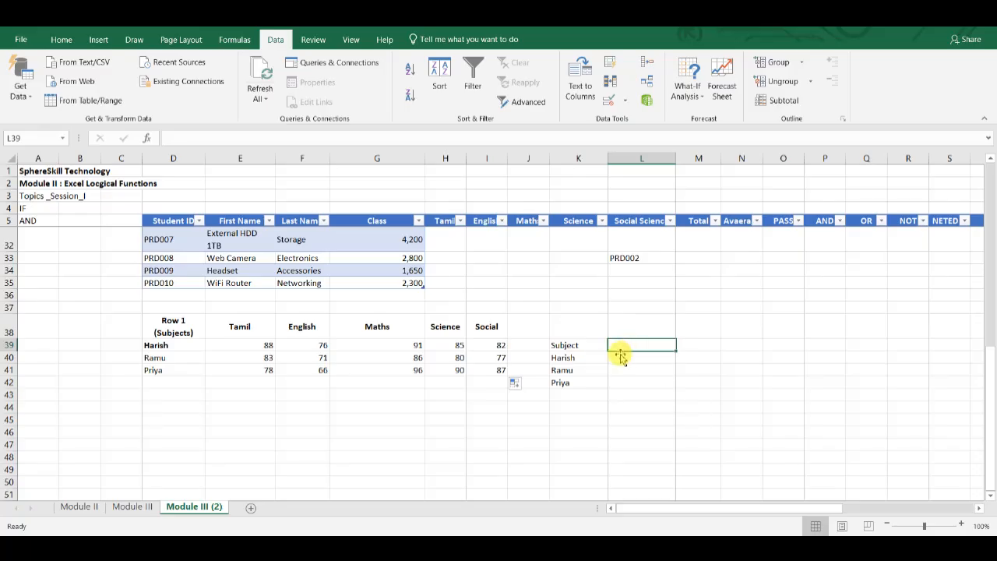
click(179, 342)
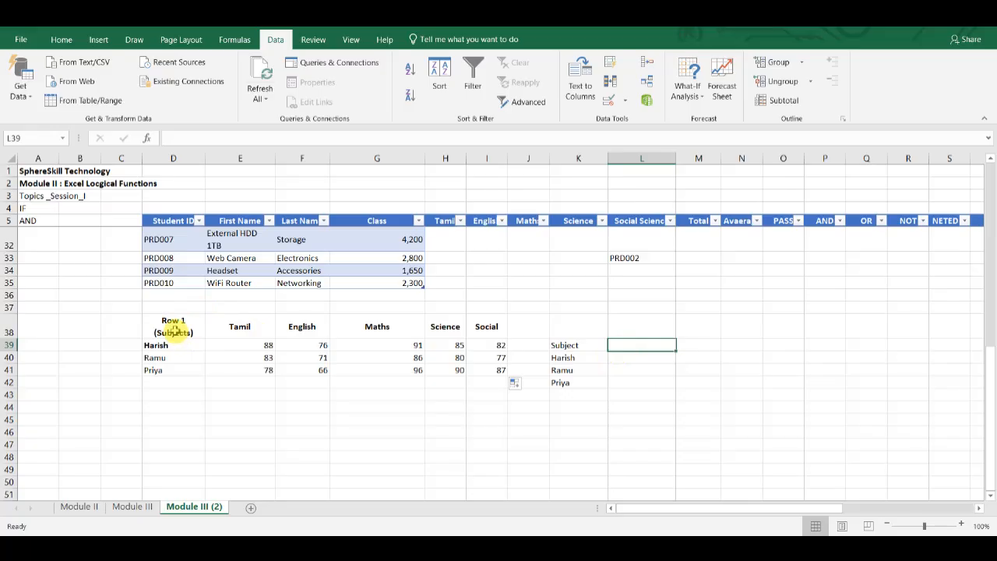
click(173, 325)
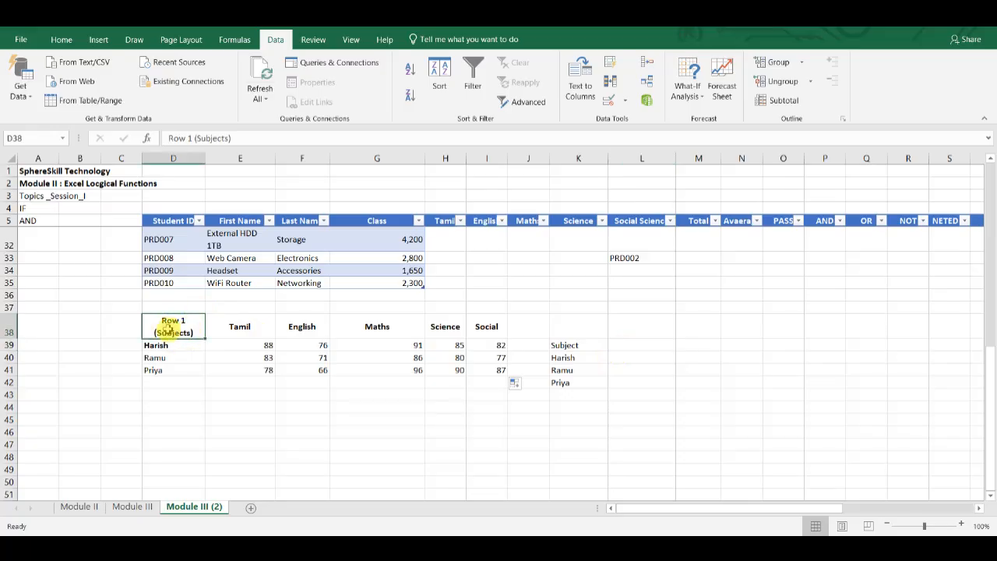
mouse_move(162, 344)
mouse_down()
mouse_move(165, 374)
mouse_move(160, 356)
mouse_up()
- Add list data validation to L39 with the subject headings in $E$38:$I$38 as the source, and check the drop-down options
click(628, 346)
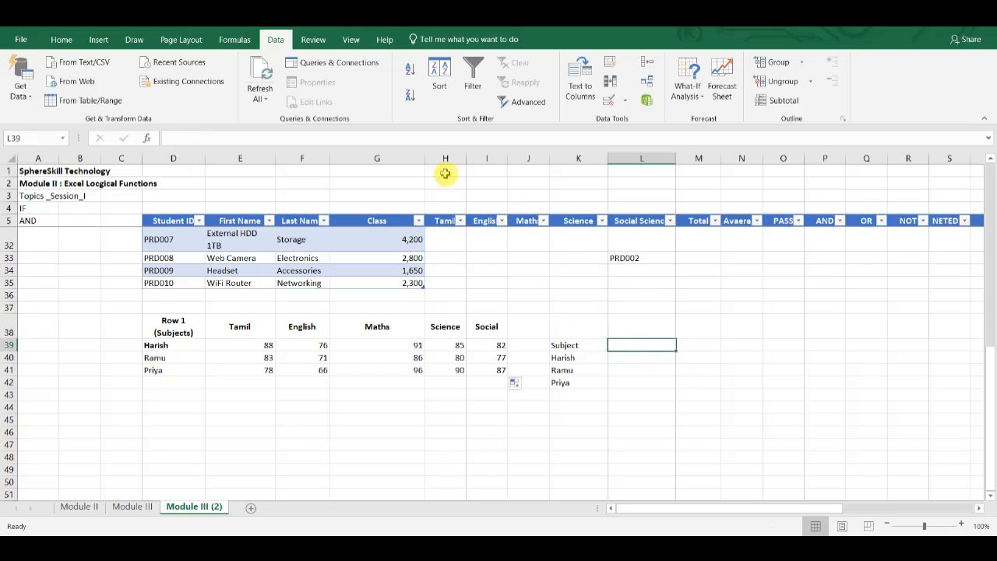
click(623, 102)
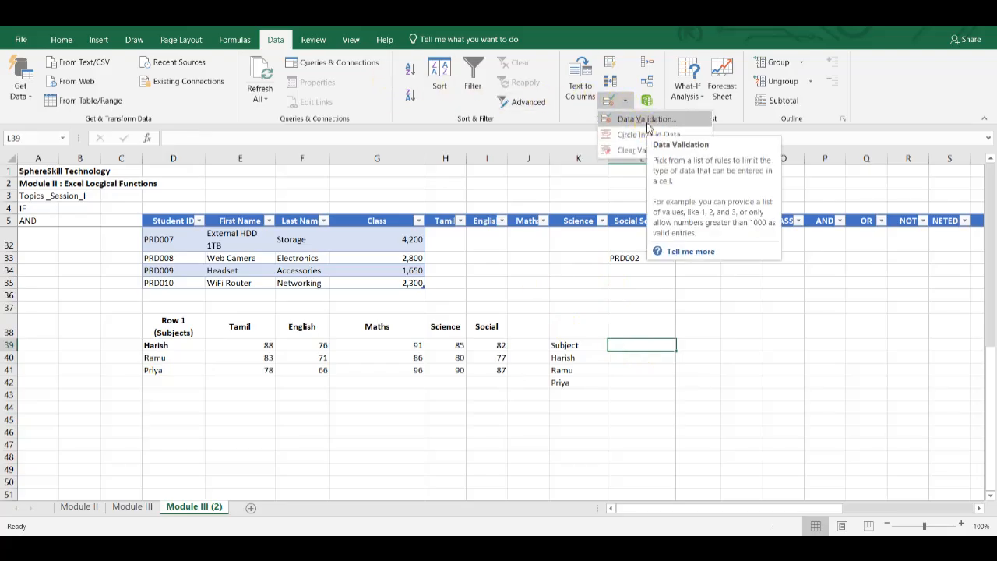
click(647, 122)
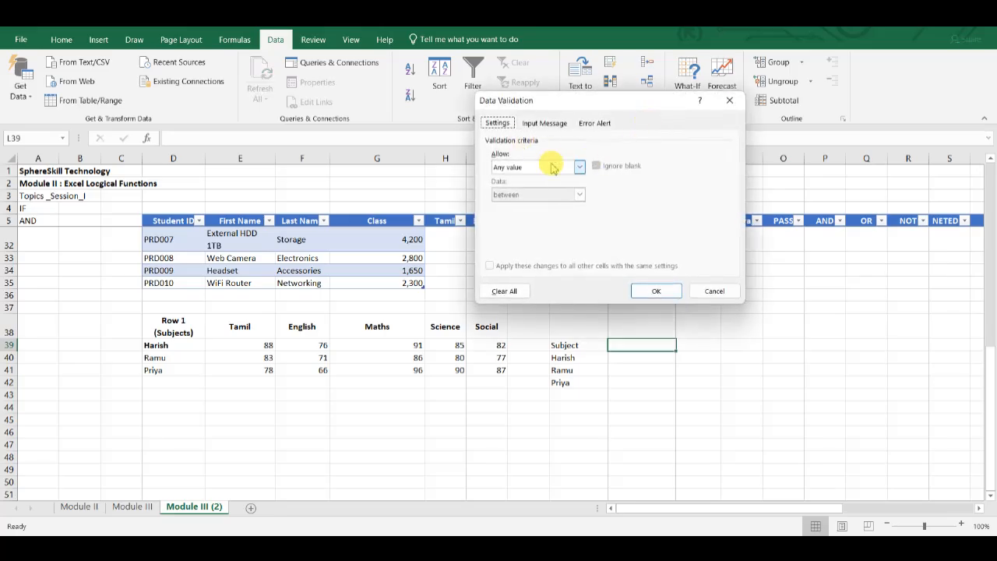
click(555, 173)
click(534, 204)
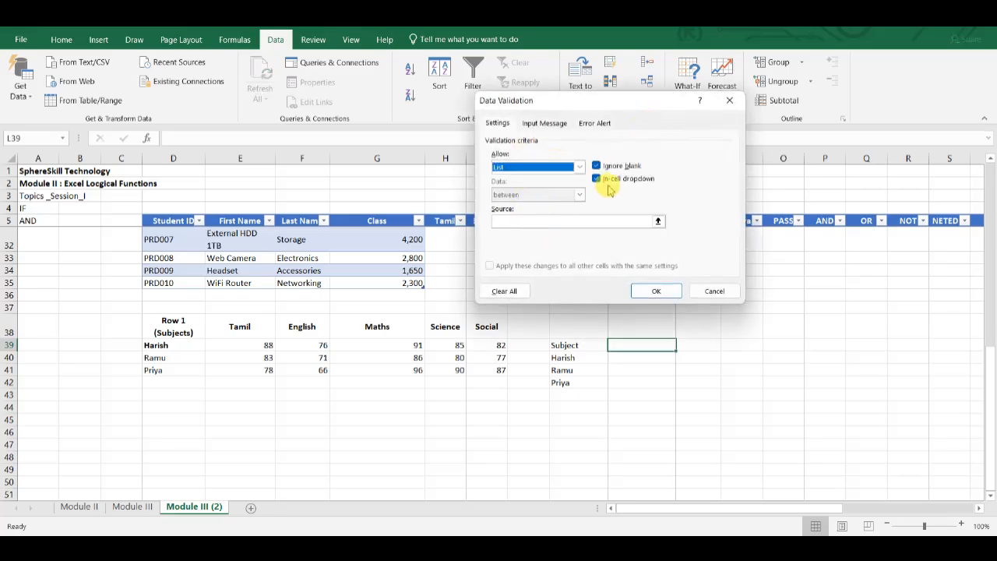
click(658, 221)
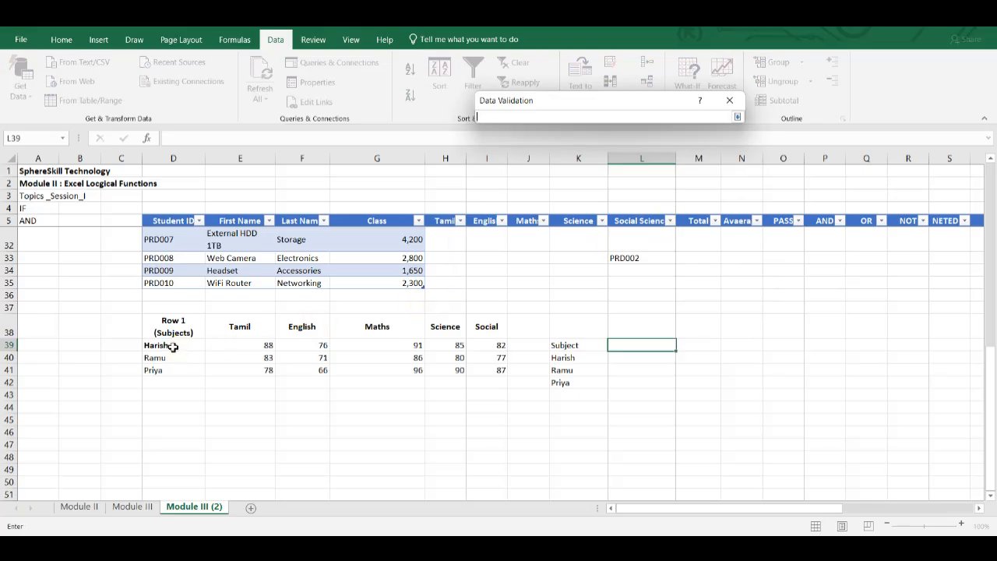
drag(486, 326, 240, 328)
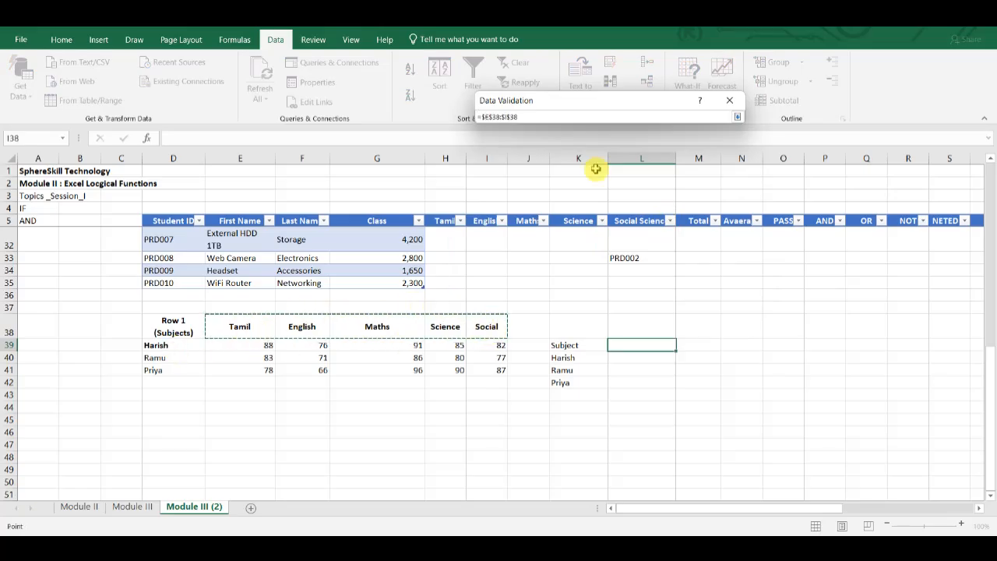
click(738, 116)
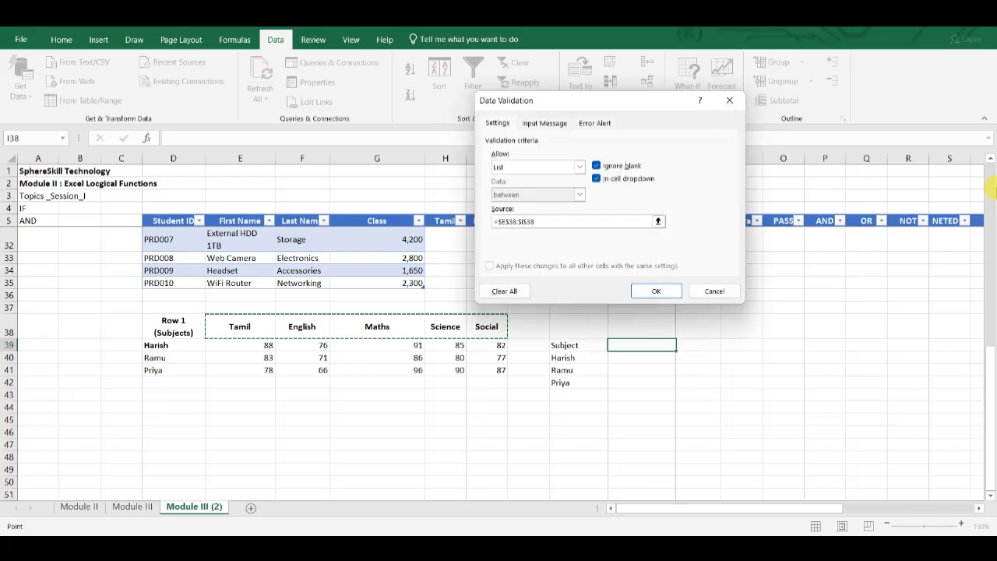
click(655, 290)
click(682, 345)
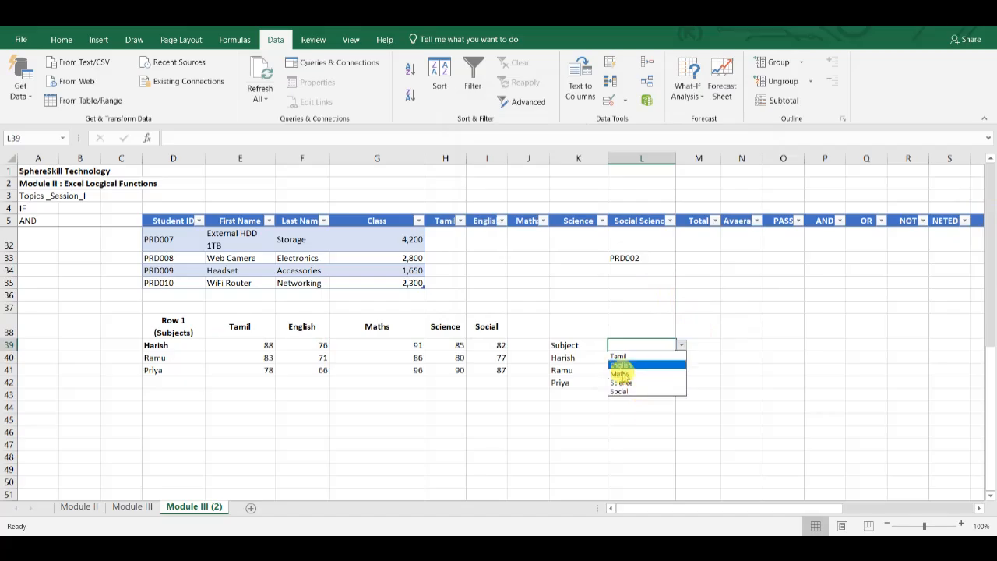
key(Escape)
- Enter =HLOOKUP(L39,E38:I41,2,0) in L40 to look up the first student's mark for the subject in L39
click(635, 364)
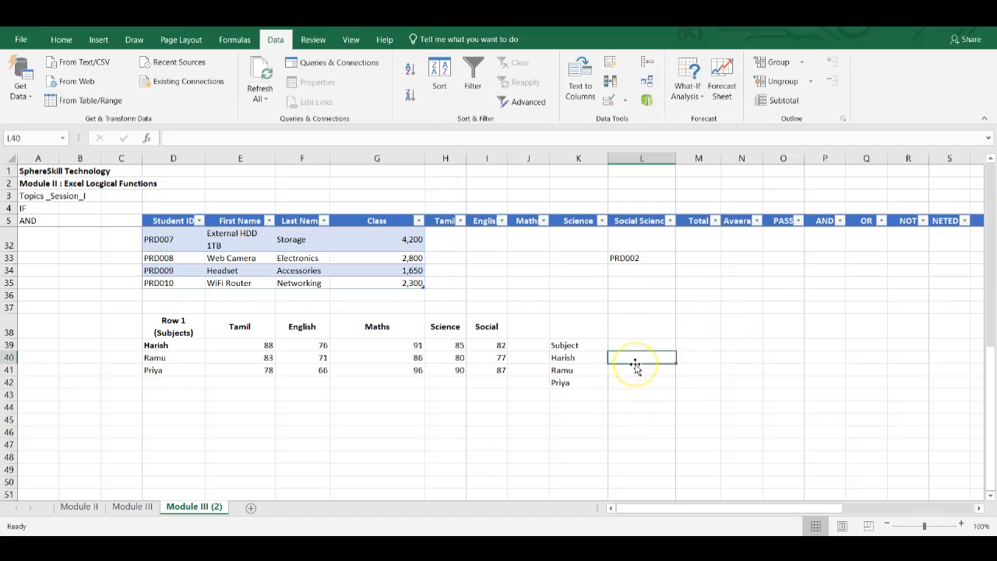
text(=hloo)
key(Tab)
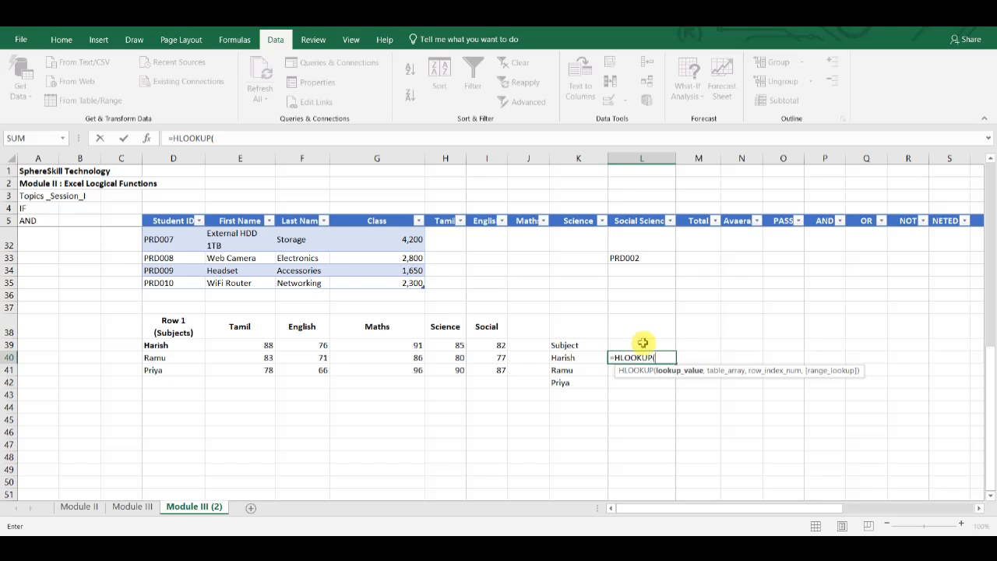
click(643, 345)
text(,)
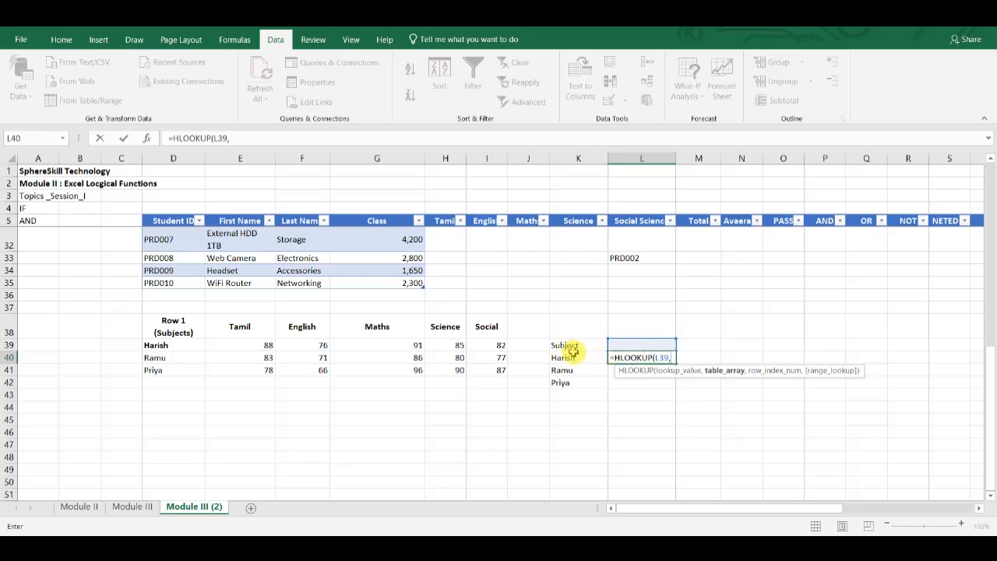
drag(486, 326, 255, 372)
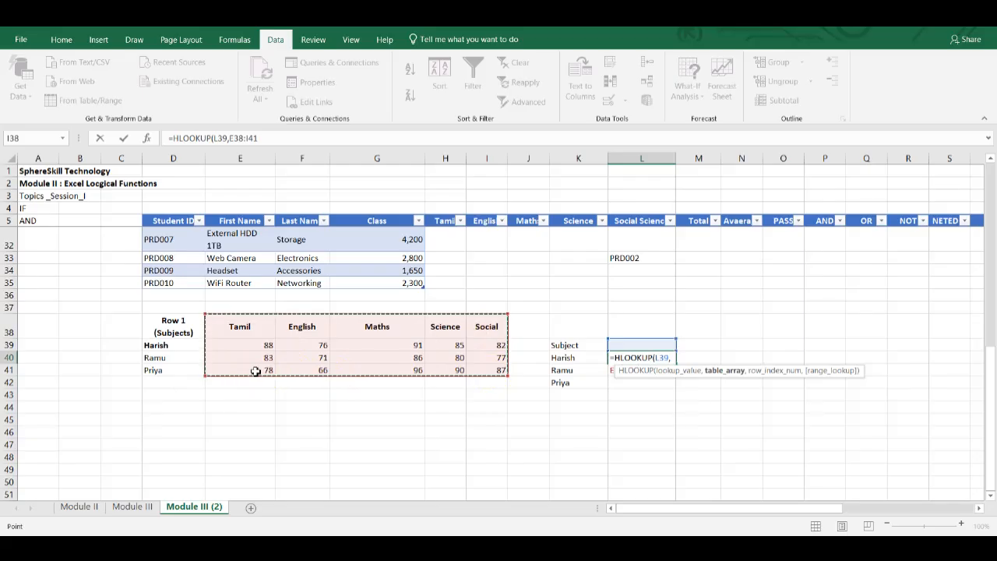
text(,)
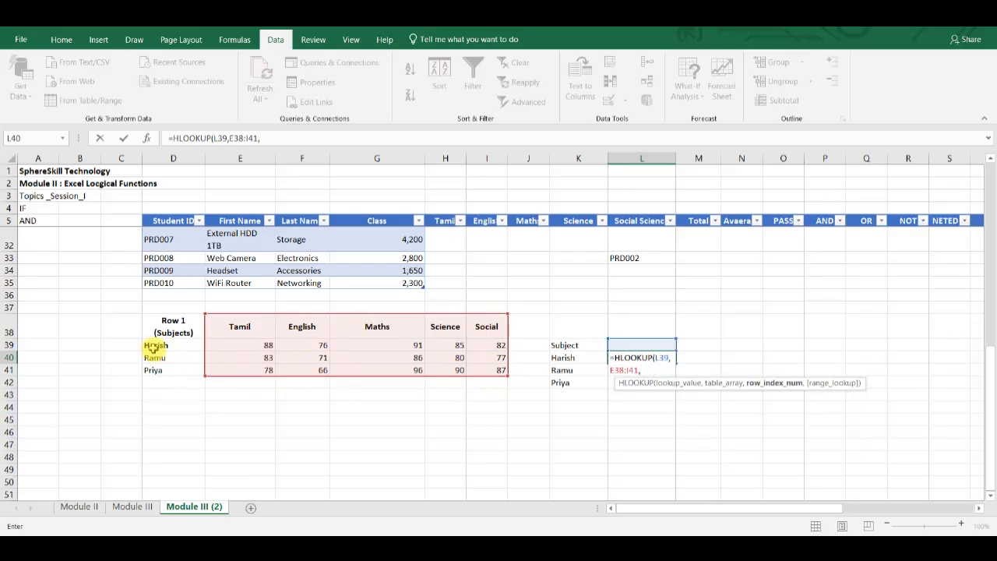
text(2,0))
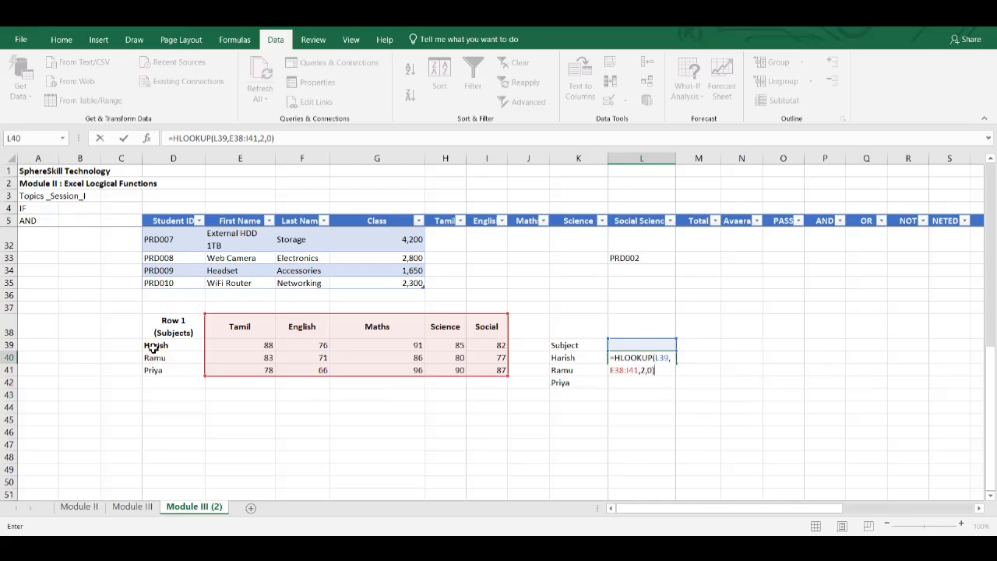
key(Return)
- Choose Social as the subject in the L39 drop-down
click(652, 344)
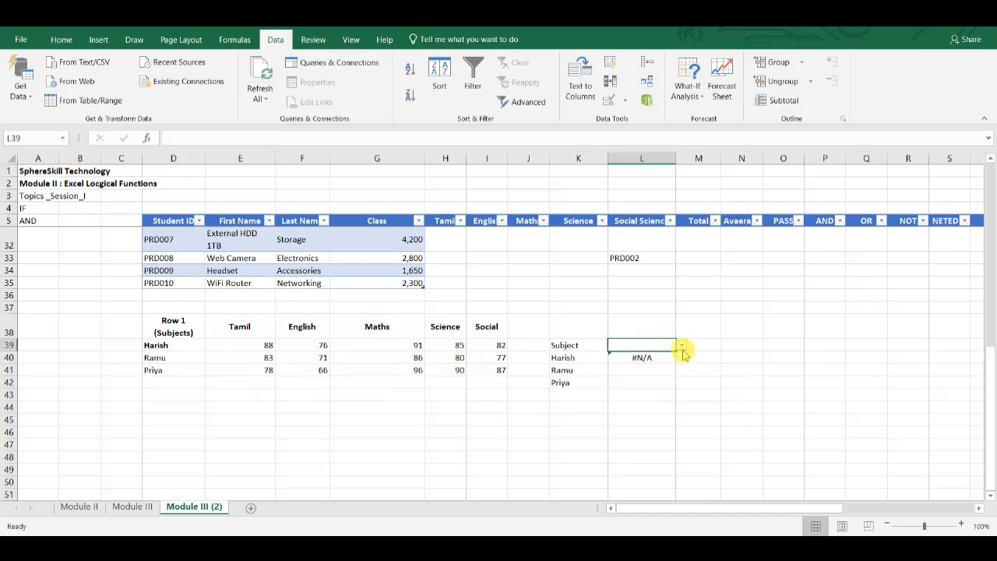
click(682, 347)
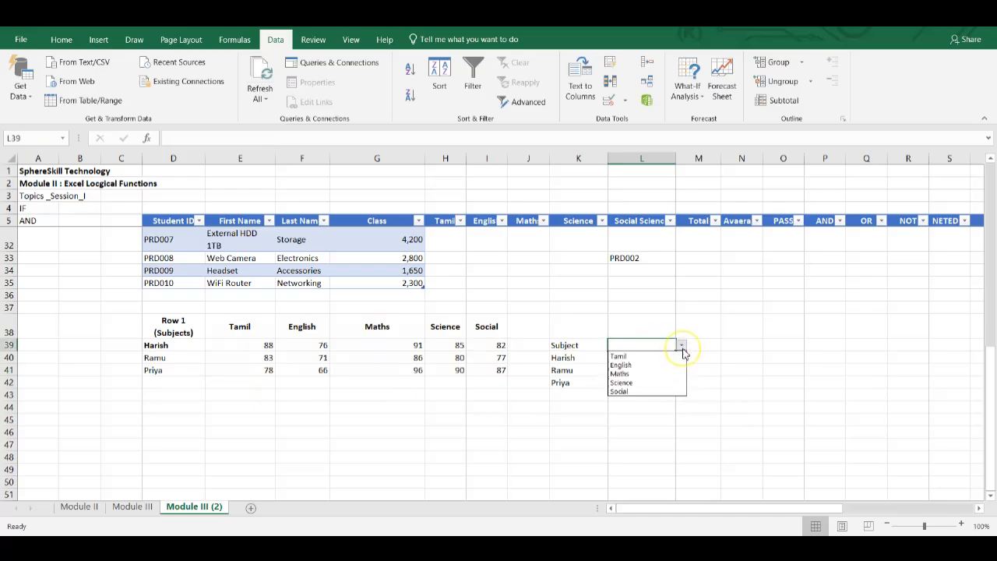
click(645, 391)
- Fill the HLOOKUP formula from L40 down to L42 for the other two students
click(640, 358)
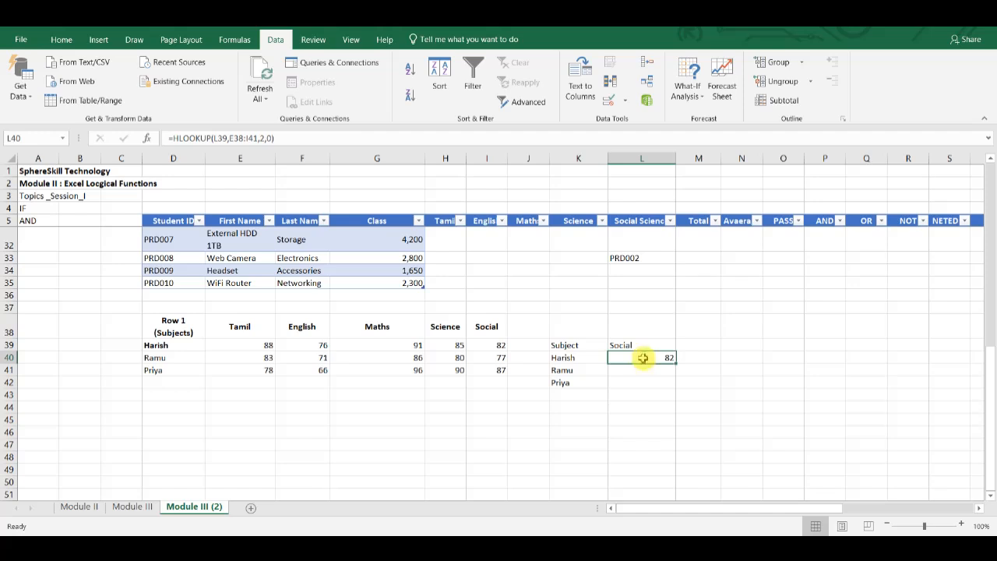
drag(673, 363, 676, 391)
click(704, 334)
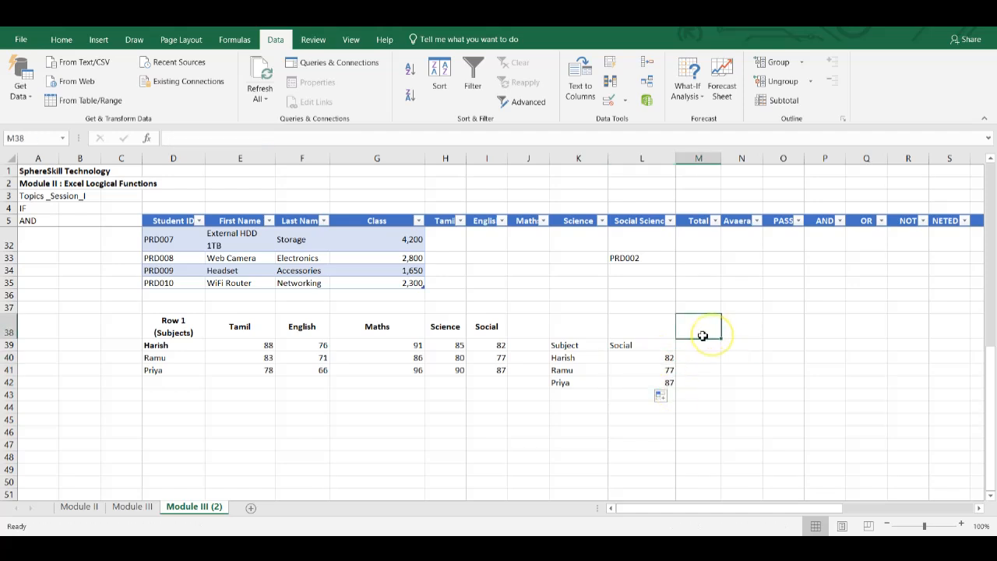
- Center the subject and marks horizontally in L39:L42
click(637, 346)
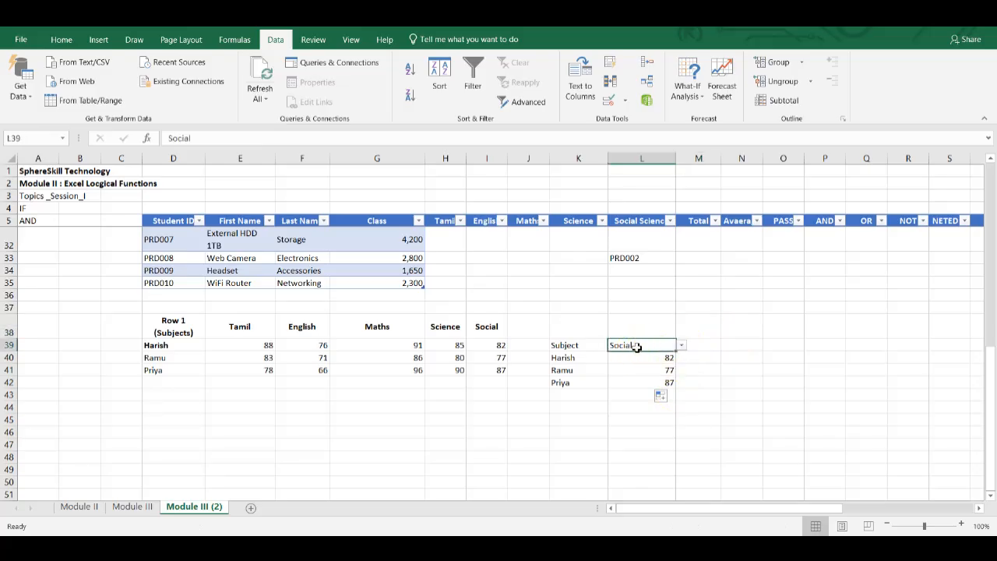
key(ctrl+shift+Down)
key(alt+h)
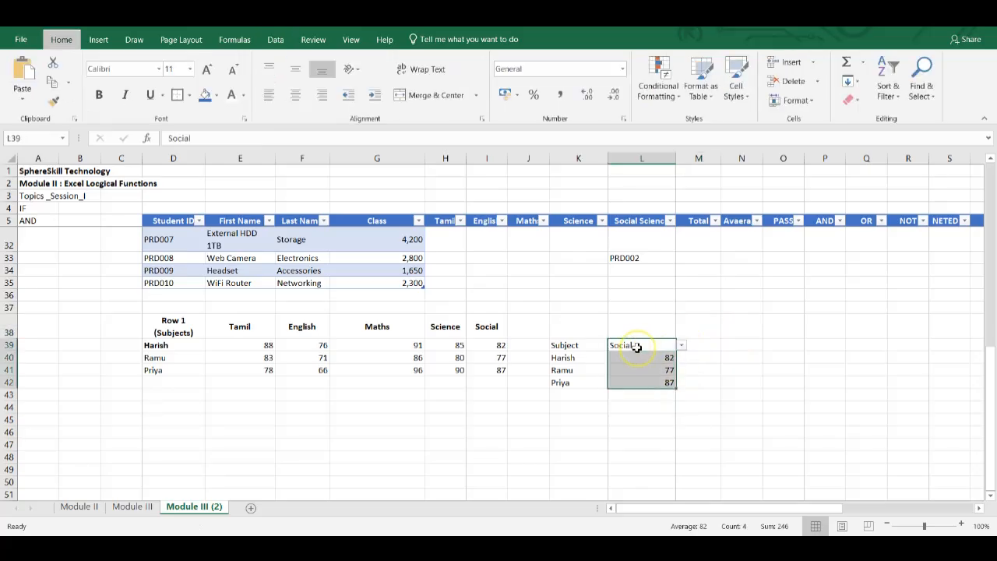
text(C)
key(Escape)
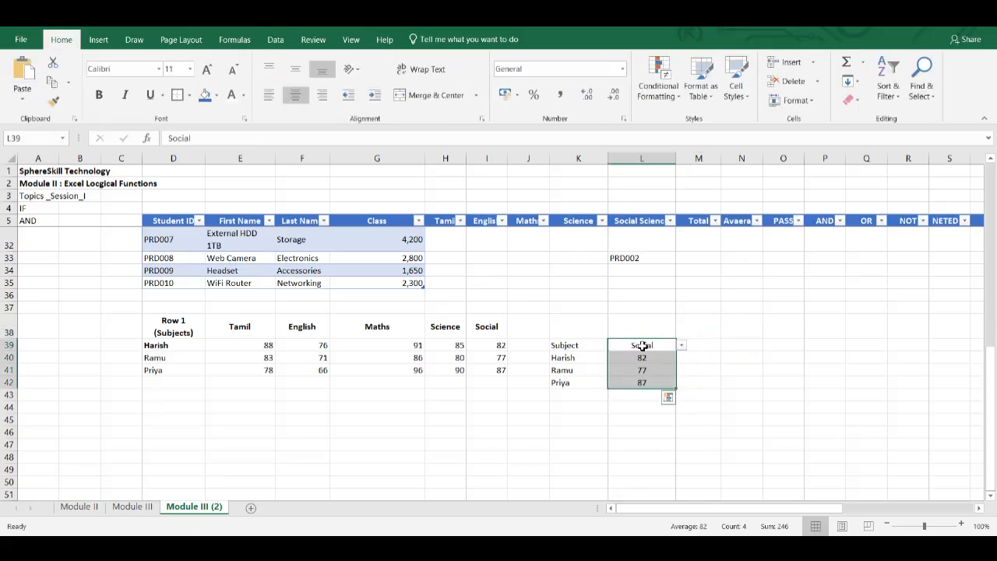
- Choose English and then Tamil in the L39 drop-down to test the HLOOKUP marks
click(681, 346)
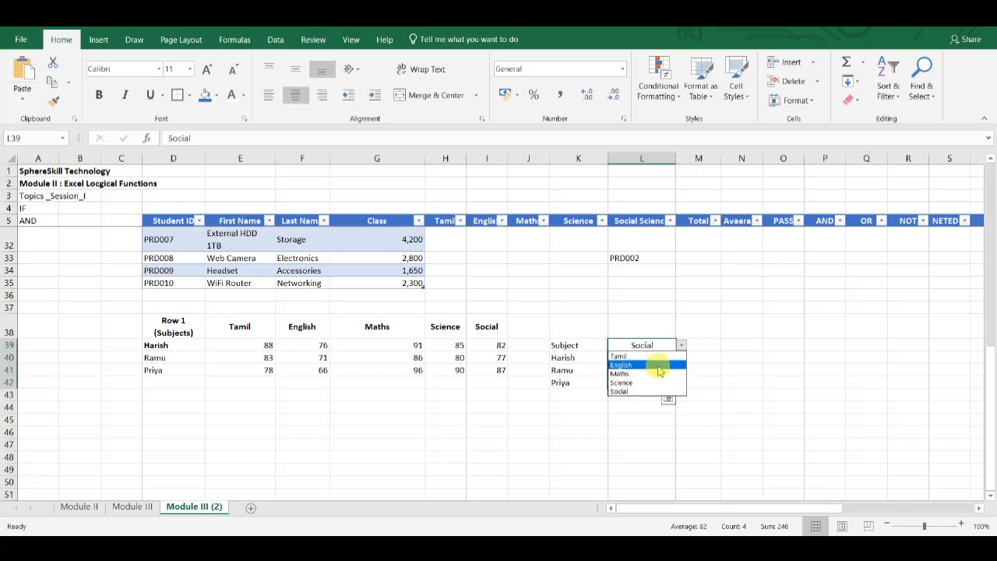
click(655, 365)
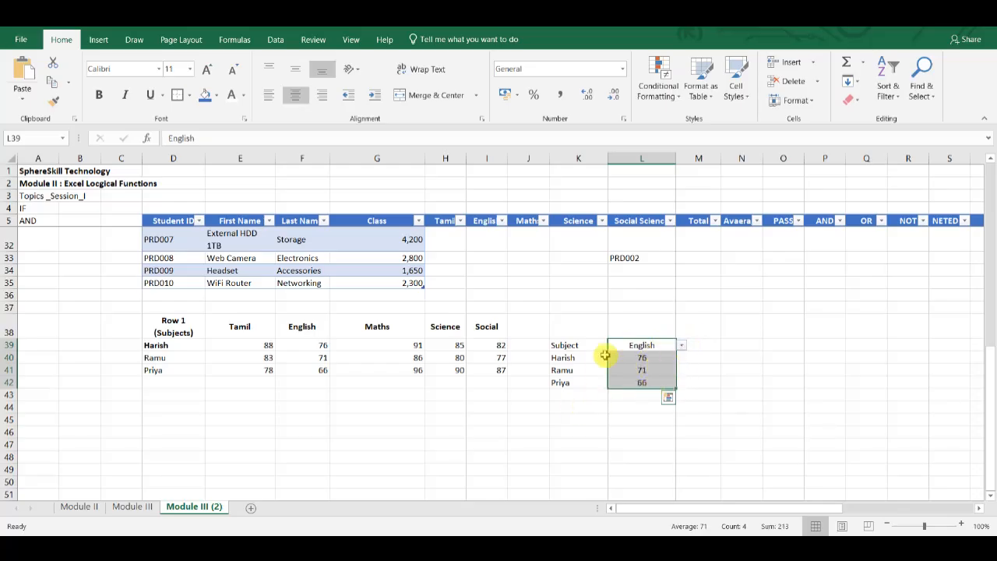
click(685, 346)
click(658, 348)
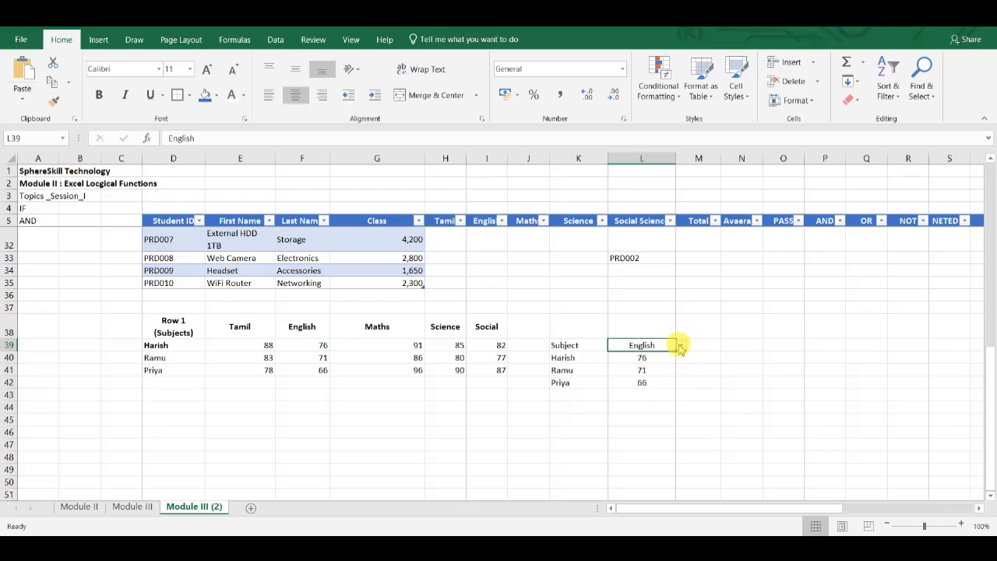
click(682, 345)
click(623, 356)
click(665, 357)
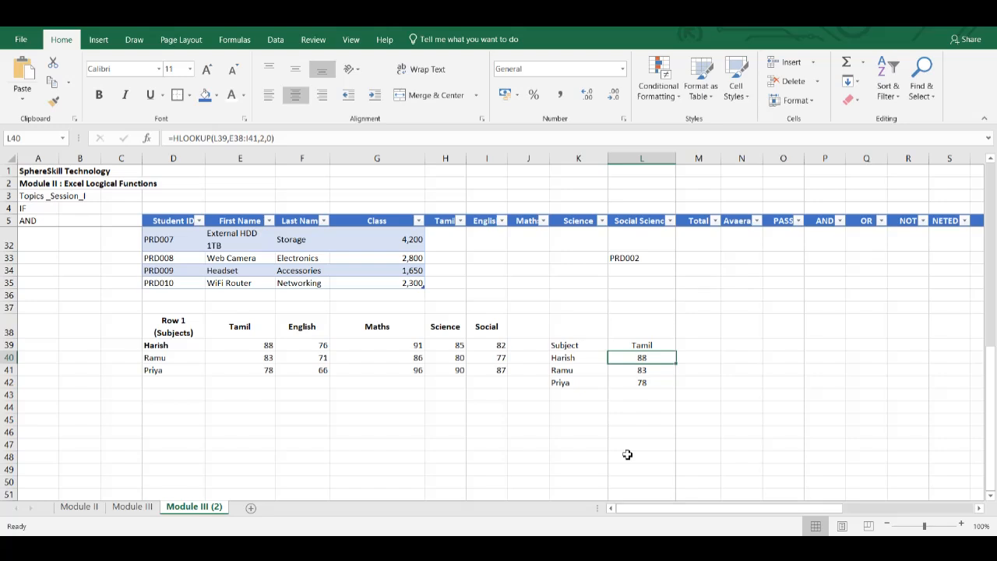
scroll(627, 454, up, 3)
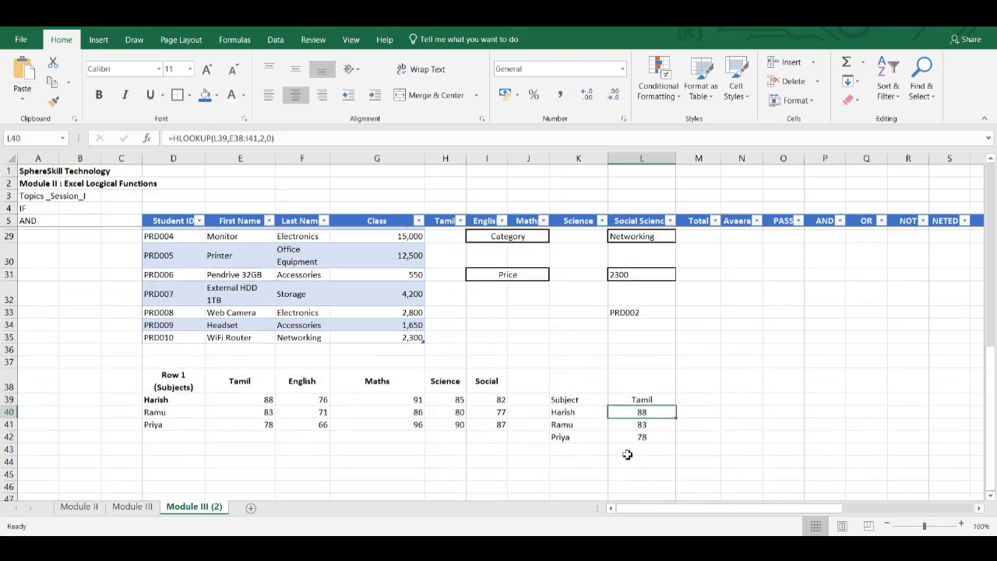
scroll(627, 454, down, 4)
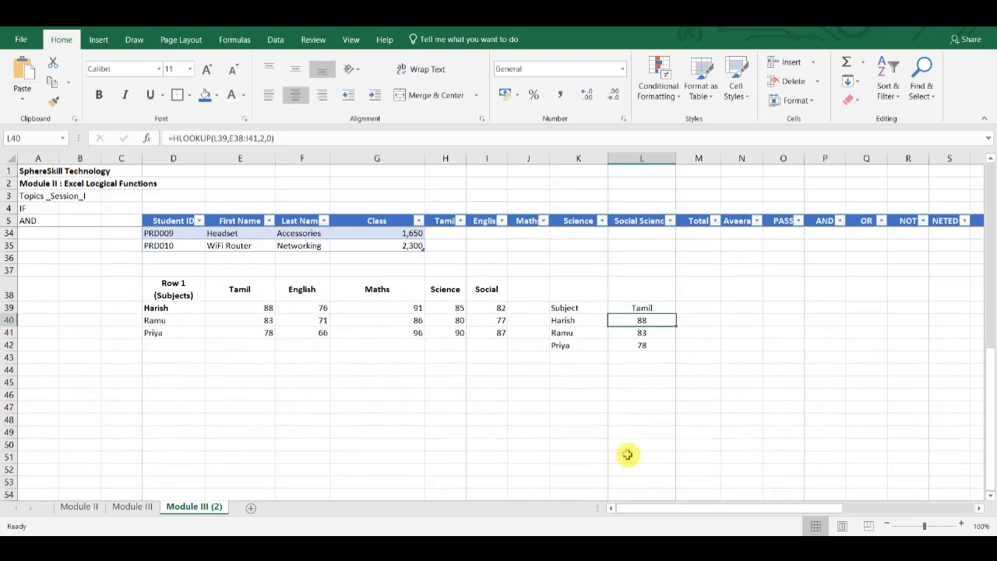
scroll(627, 454, up, 4)
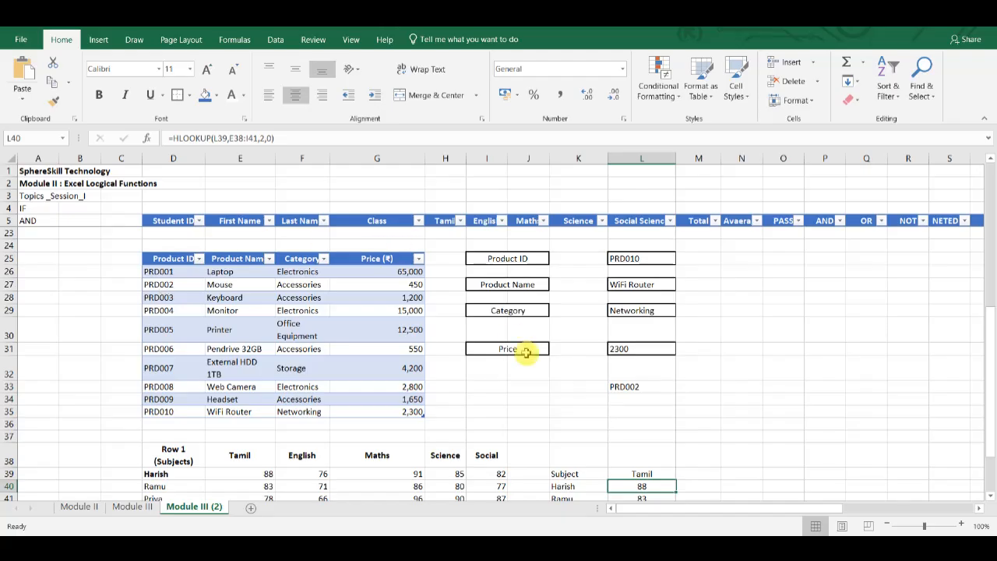
scroll(526, 353, down, 2)
scroll(526, 353, down, 1)
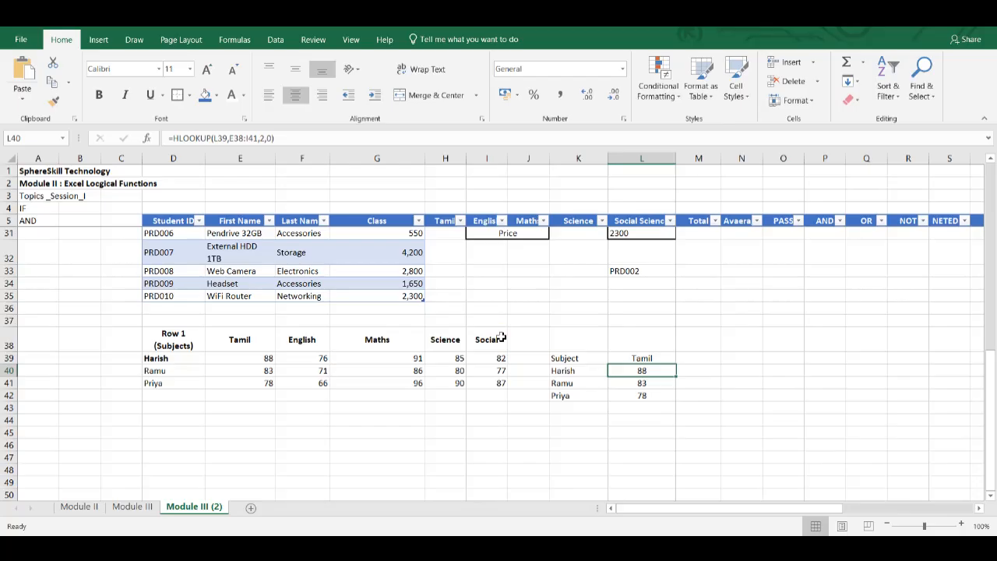
scroll(502, 337, down, 1)
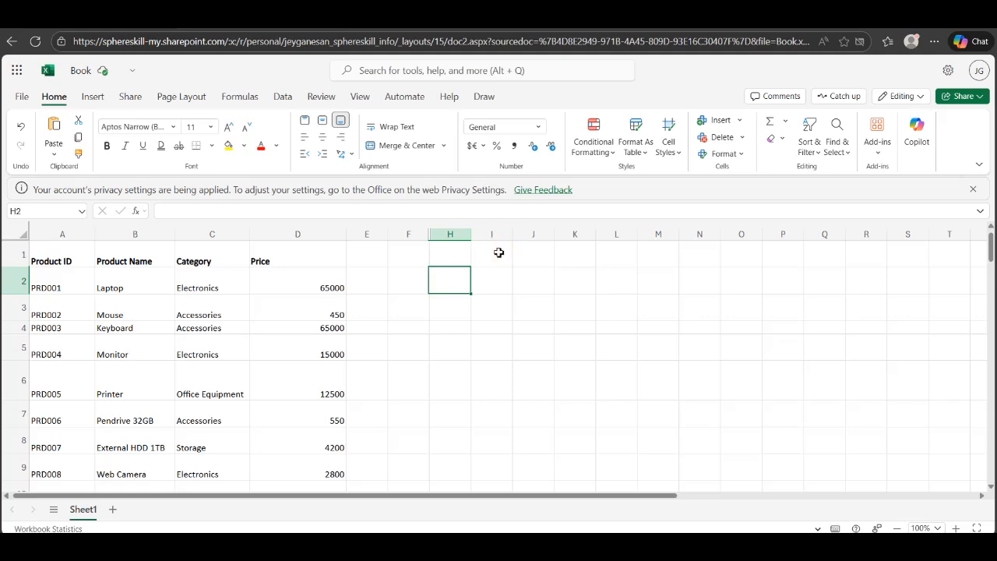
- Switch to the product workbook in Excel for the web and enter the label Price in I1
click(454, 258)
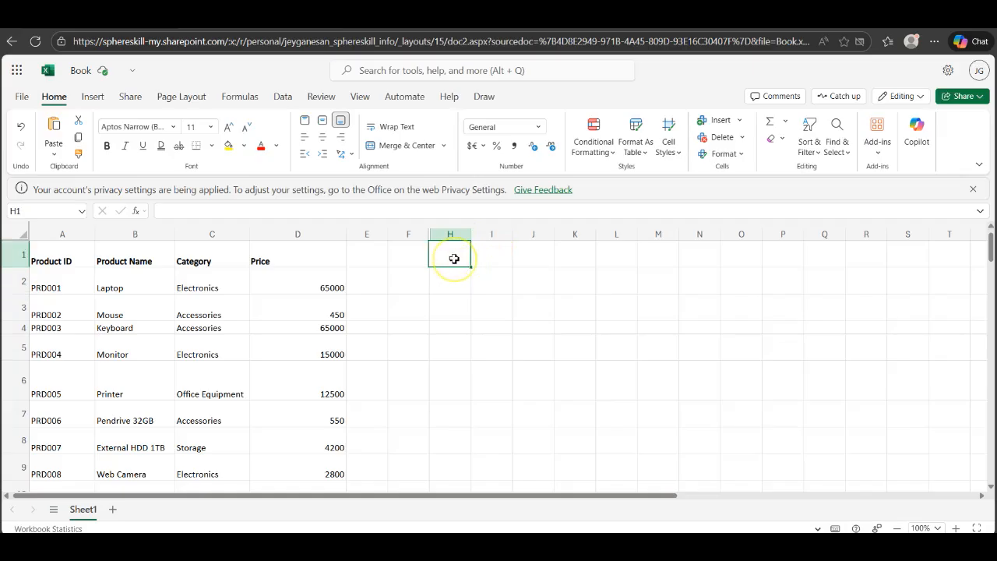
click(487, 262)
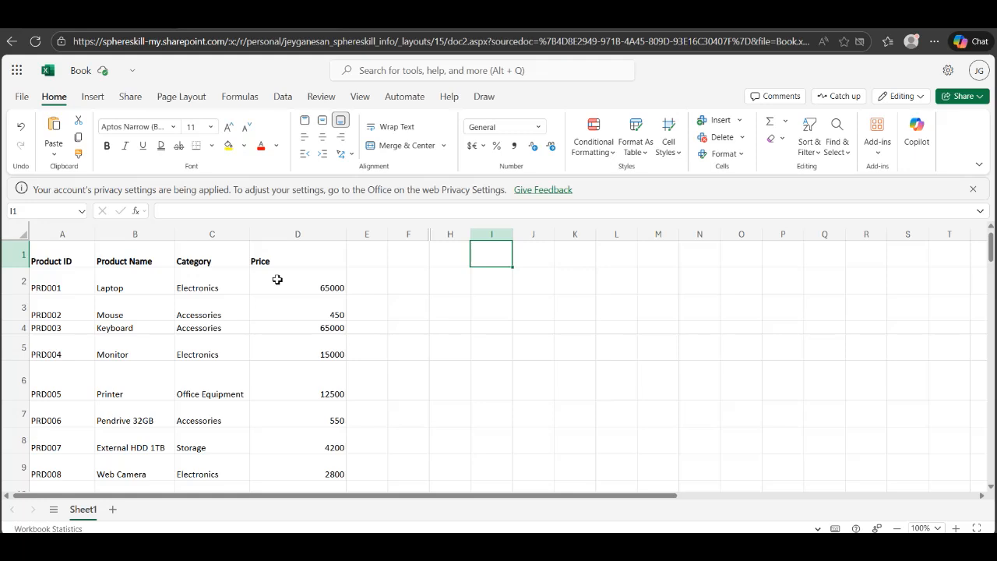
text(Price)
key(Tab)
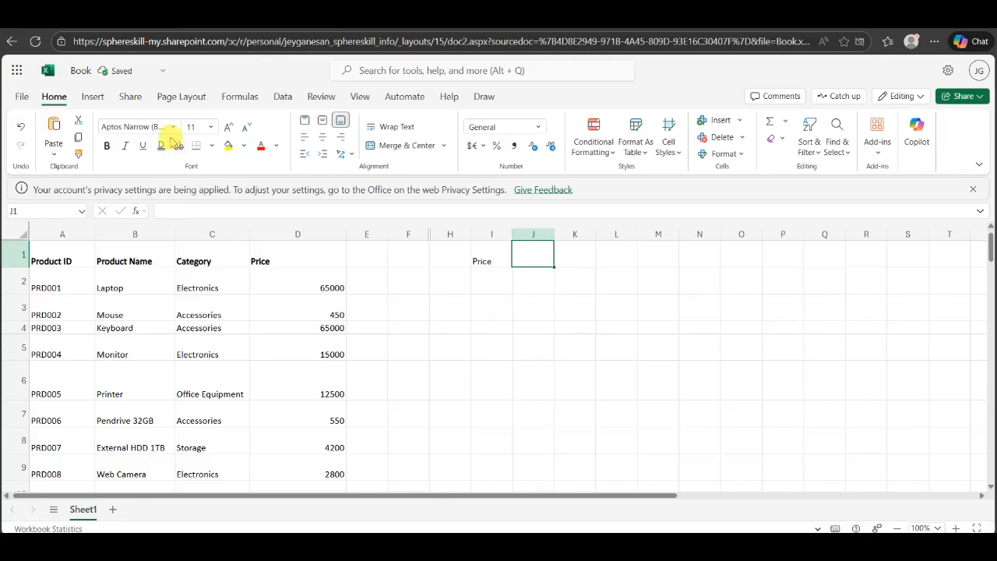
- Add list data validation to J1 with the prices in $D$2:$D$101 as the source, and check the drop-down options
click(285, 94)
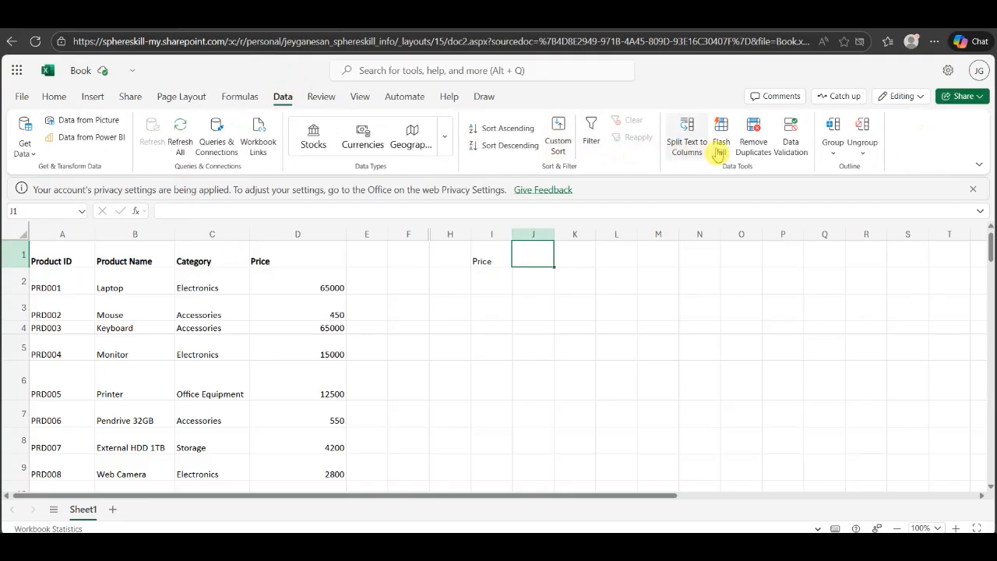
click(790, 147)
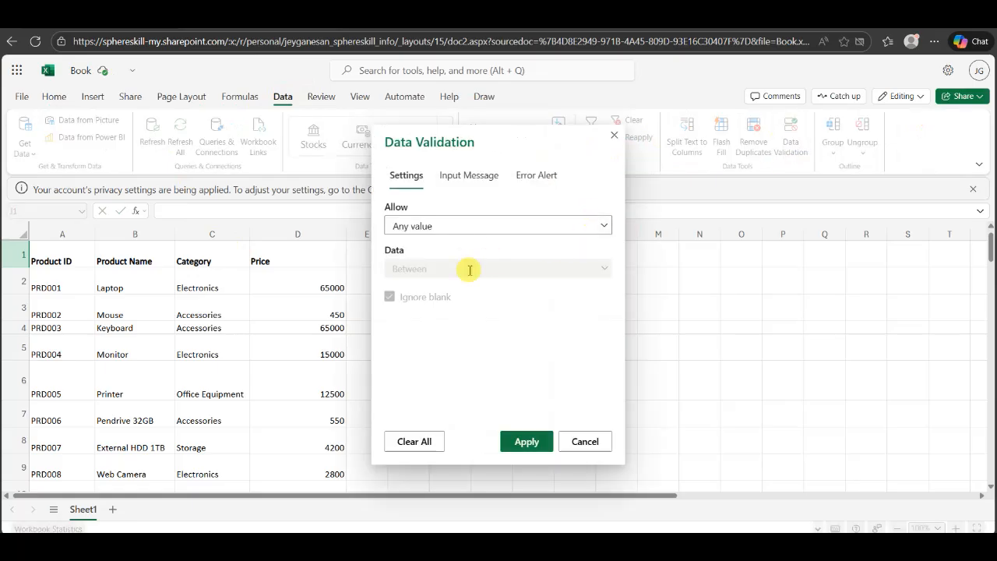
click(604, 225)
click(437, 312)
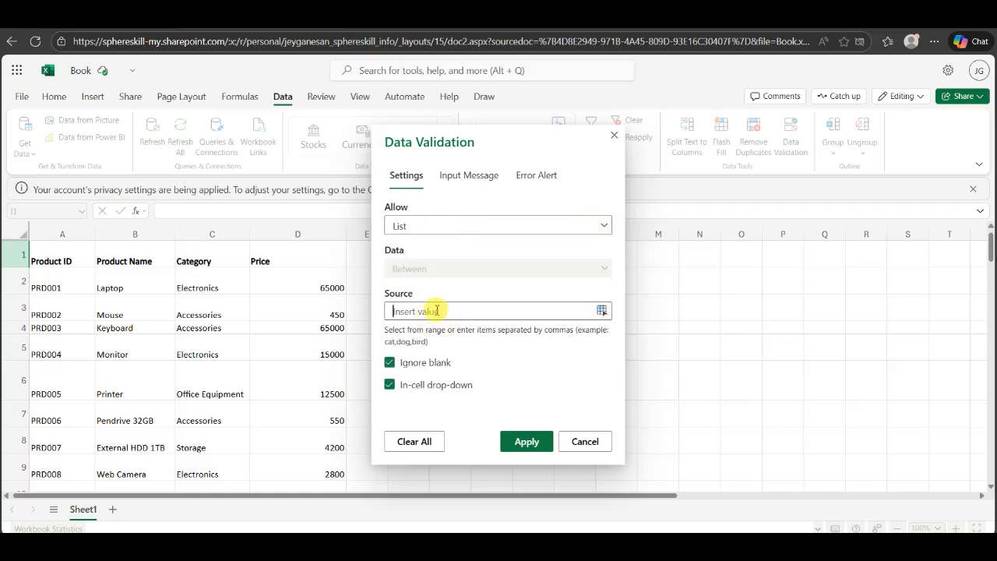
click(602, 312)
drag(297, 287, 337, 406)
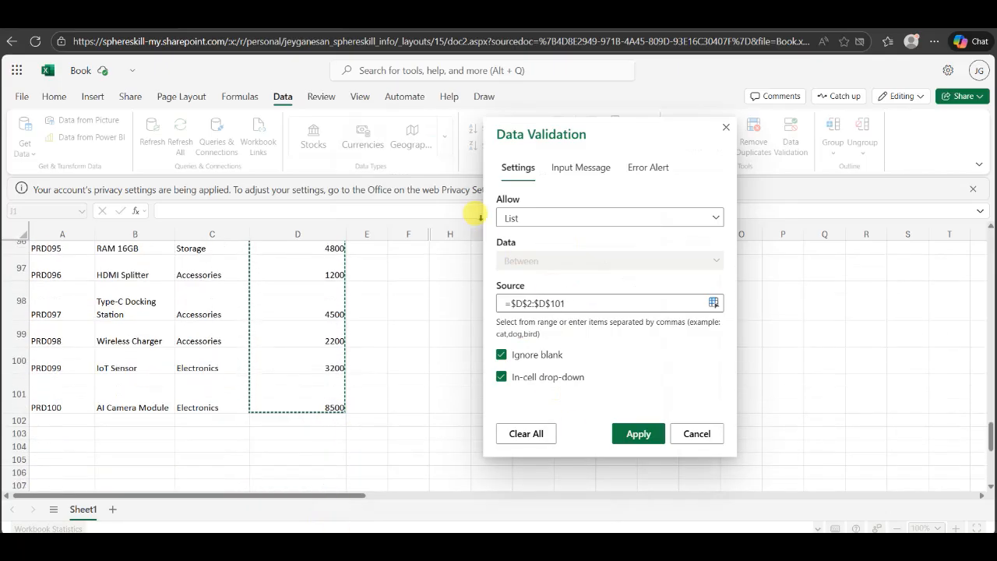
click(632, 434)
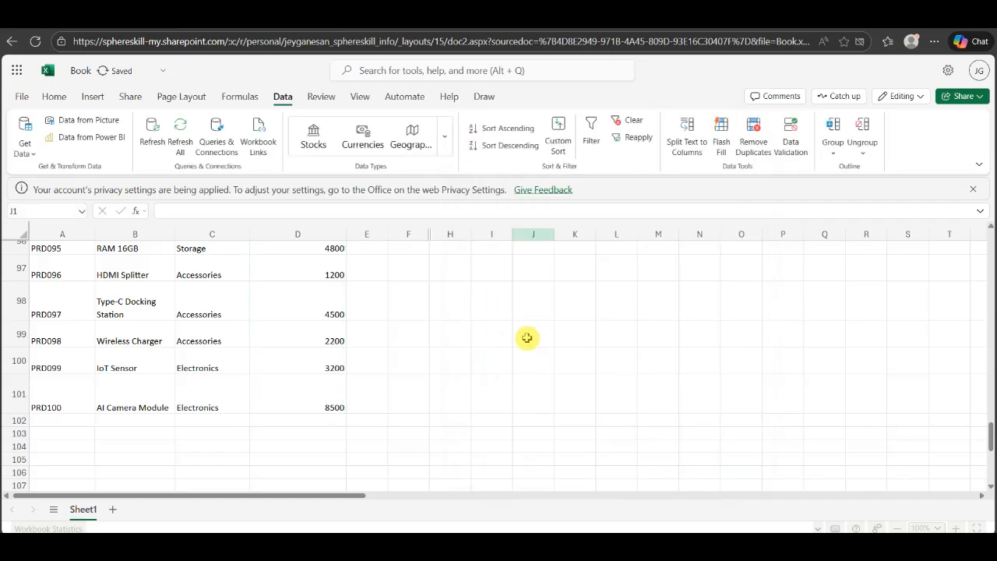
scroll(530, 335, up, 20)
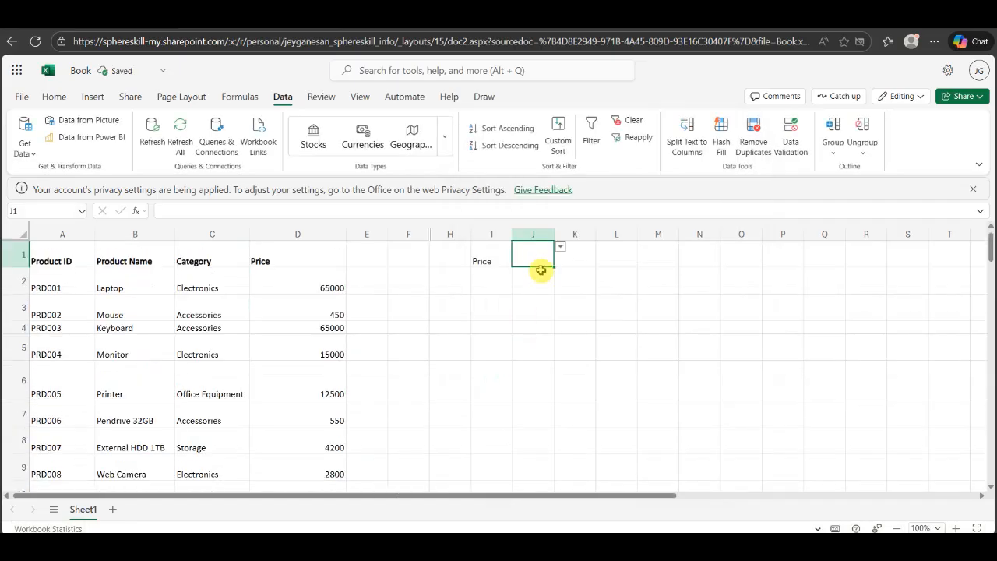
click(560, 246)
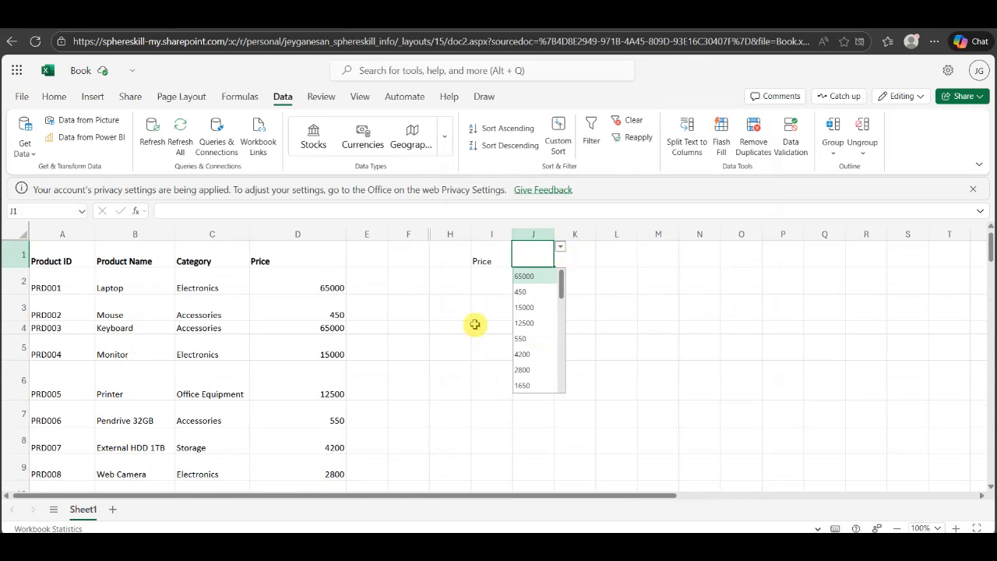
click(490, 300)
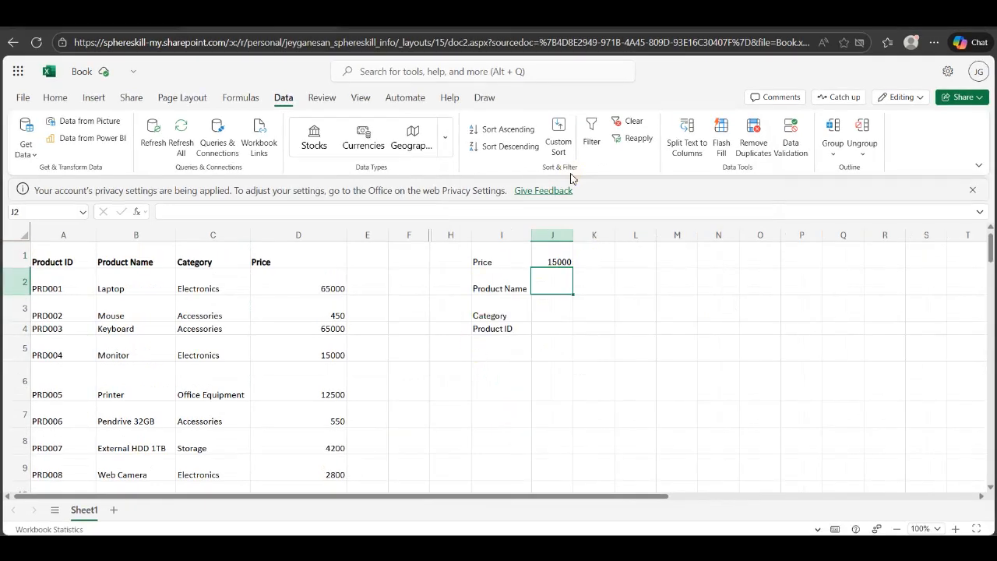
click(556, 286)
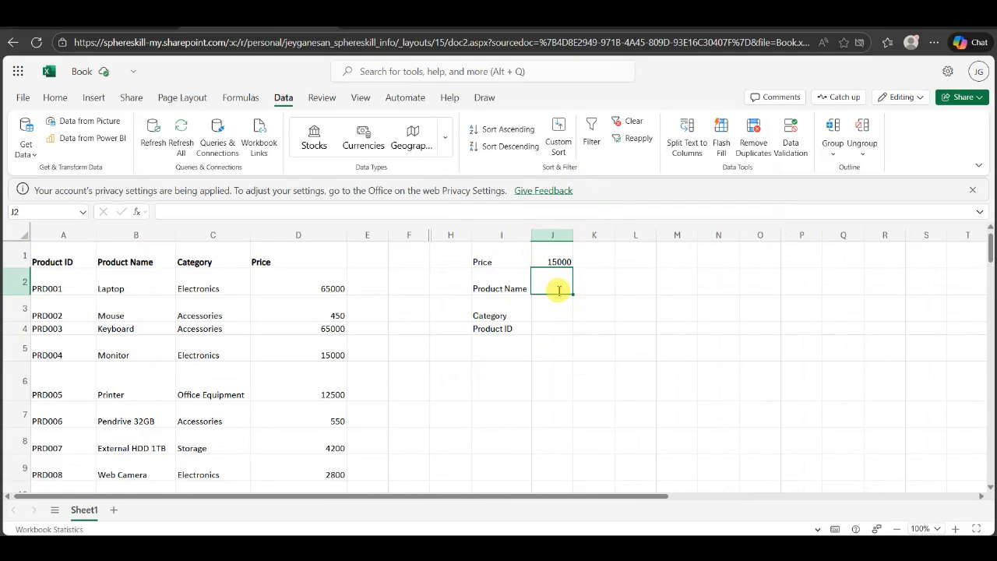
text(=xlooup()
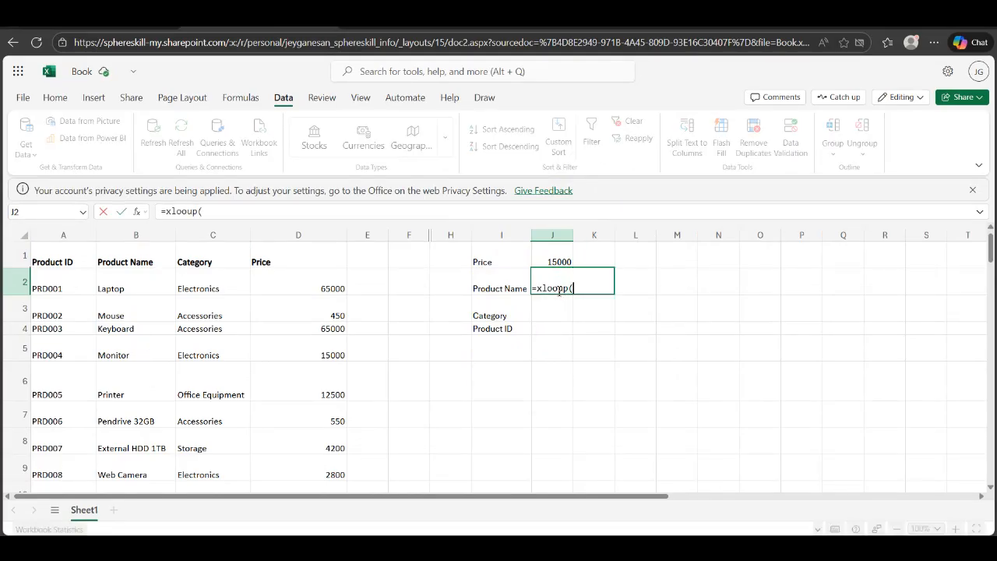
click(553, 252)
text(,)
click(299, 233)
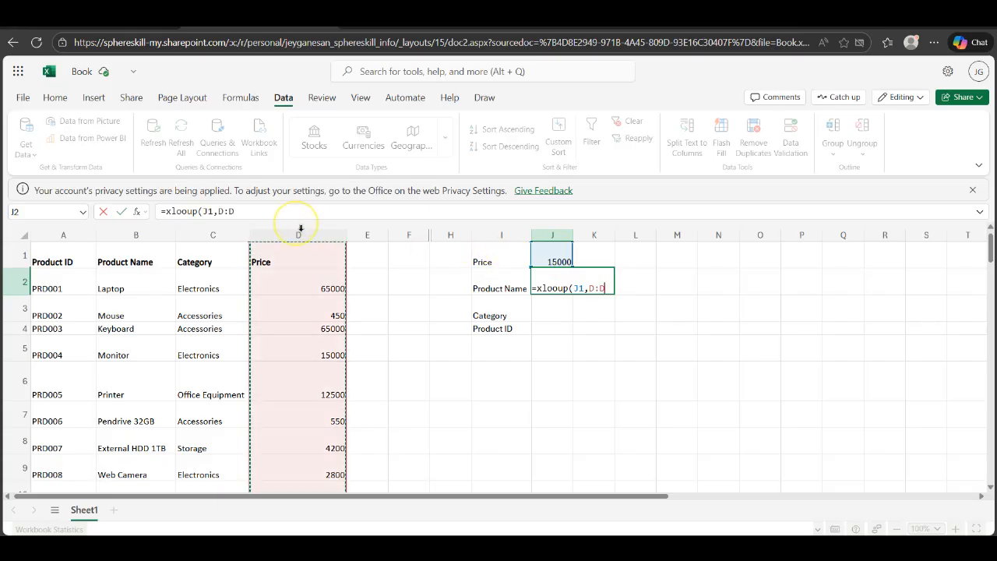
text(,)
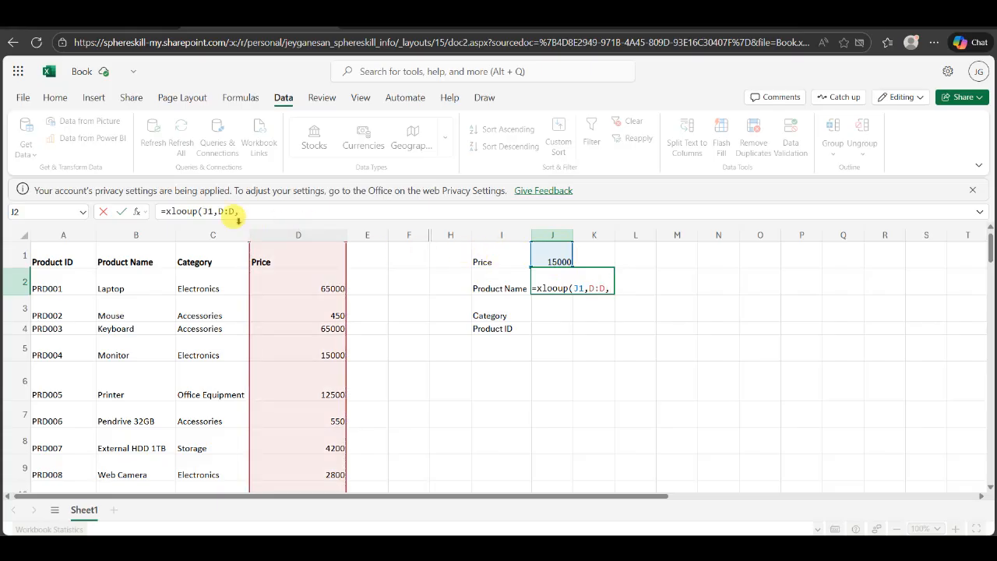
click(134, 232)
text(,)
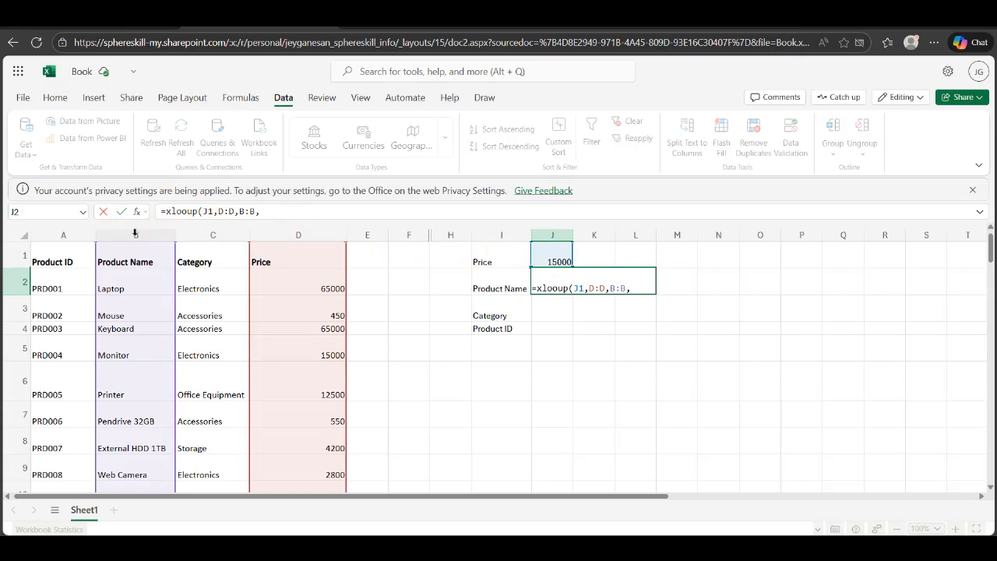
text(2,)
key(BackSpace)
key(BackSpace)
key(BackSpace)
key(BackSpace)
key(BackSpace)
key(BackSpace)
key(BackSpace)
key(BackSpace)
key(BackSpace)
key(BackSpace)
key(BackSpace)
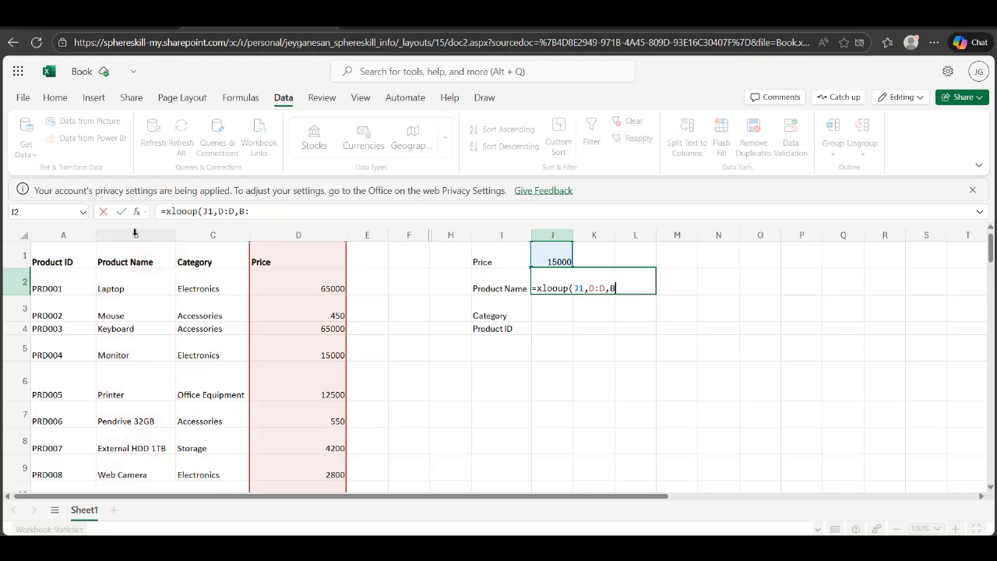
key(BackSpace)
key(BackSpace)
key(BackSpace)
key(BackSpace)
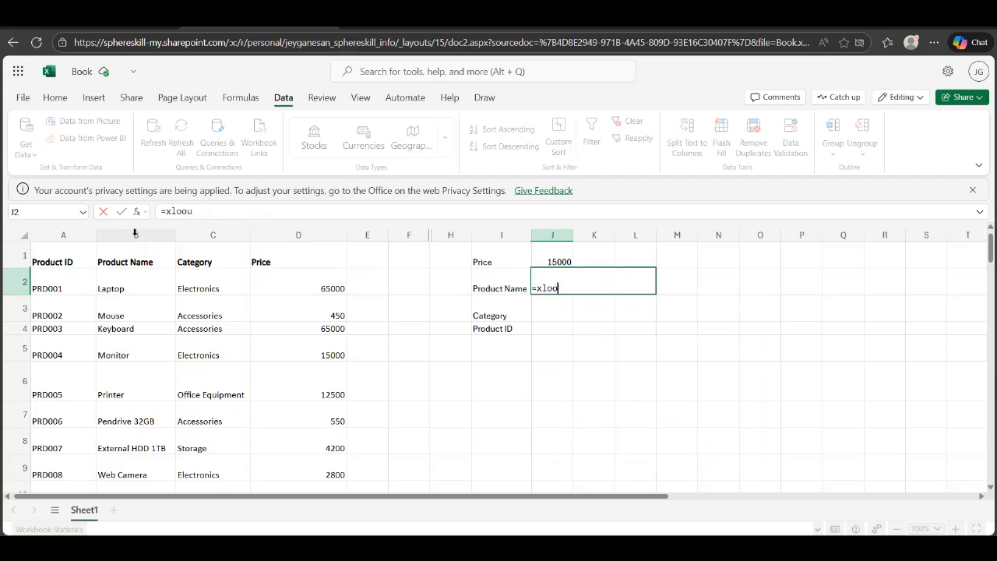
- Complete the product name formula in J2 as =XLOOKUP(J1,D:D,B:B,"Not Found",0)
text(kup)
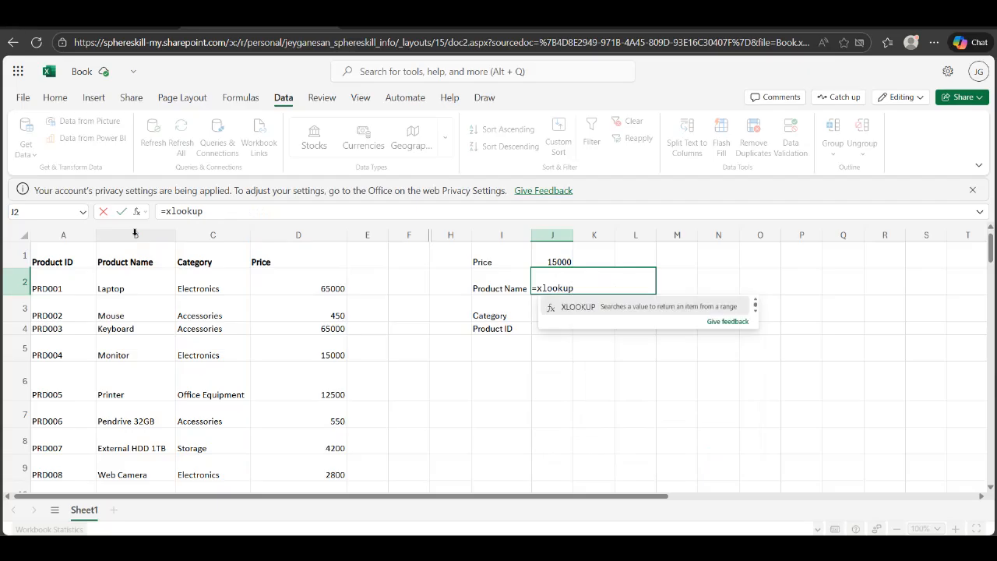
text(()
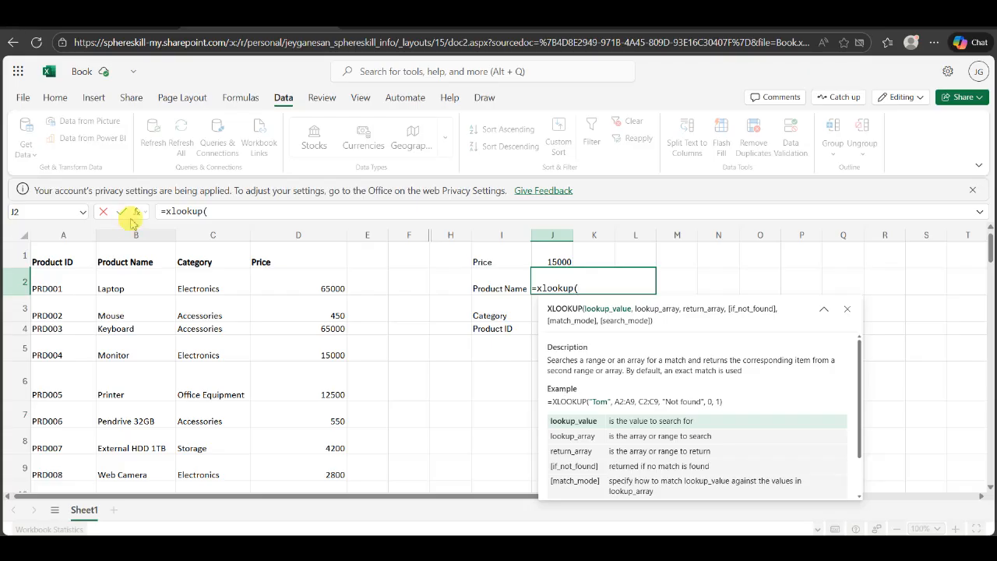
click(567, 250)
text(,)
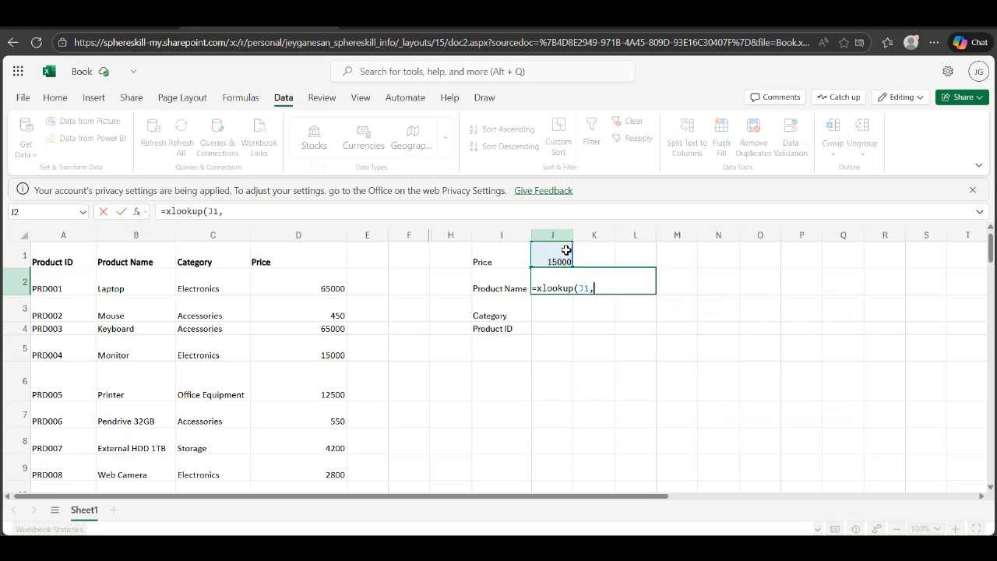
click(293, 233)
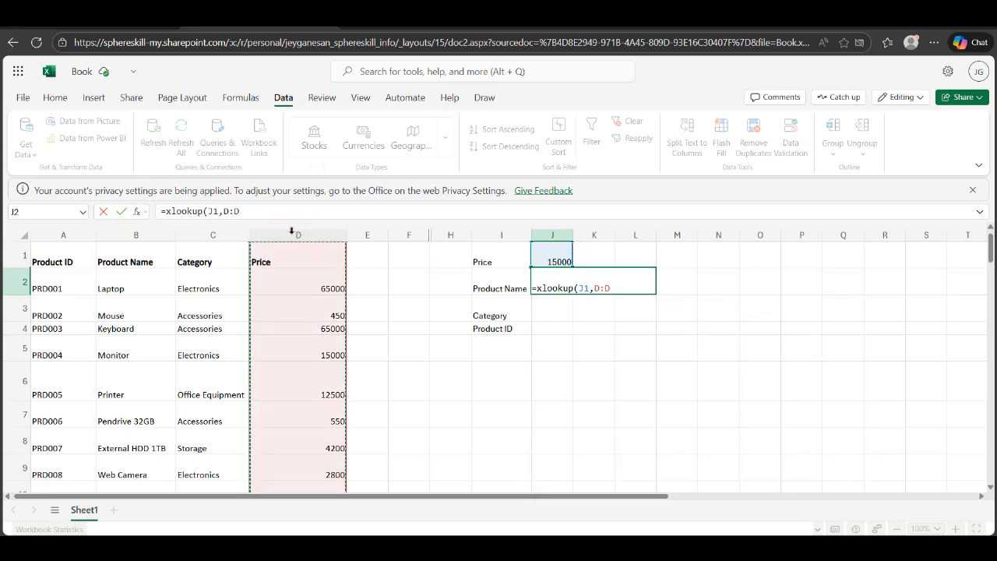
text(,)
click(146, 233)
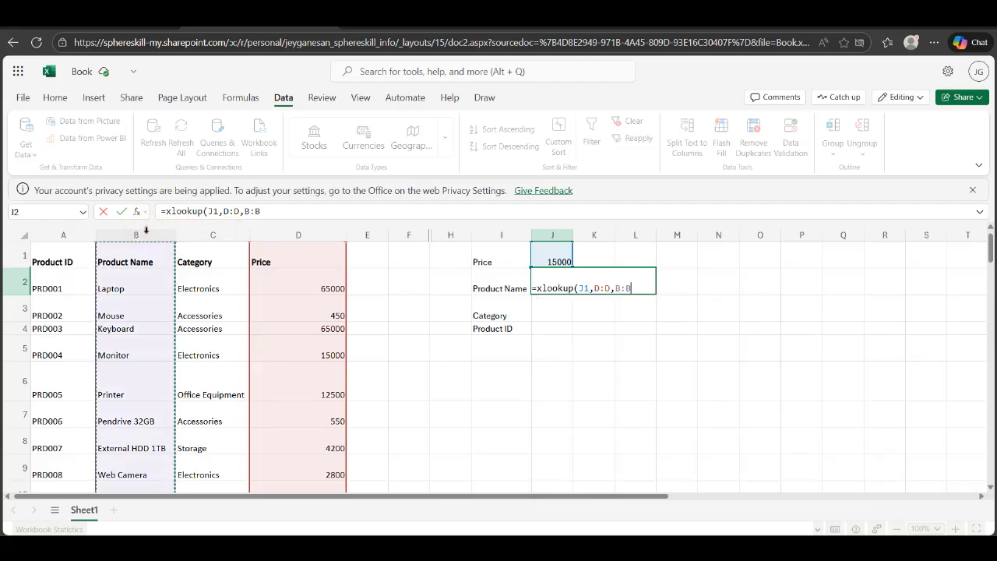
text(,)
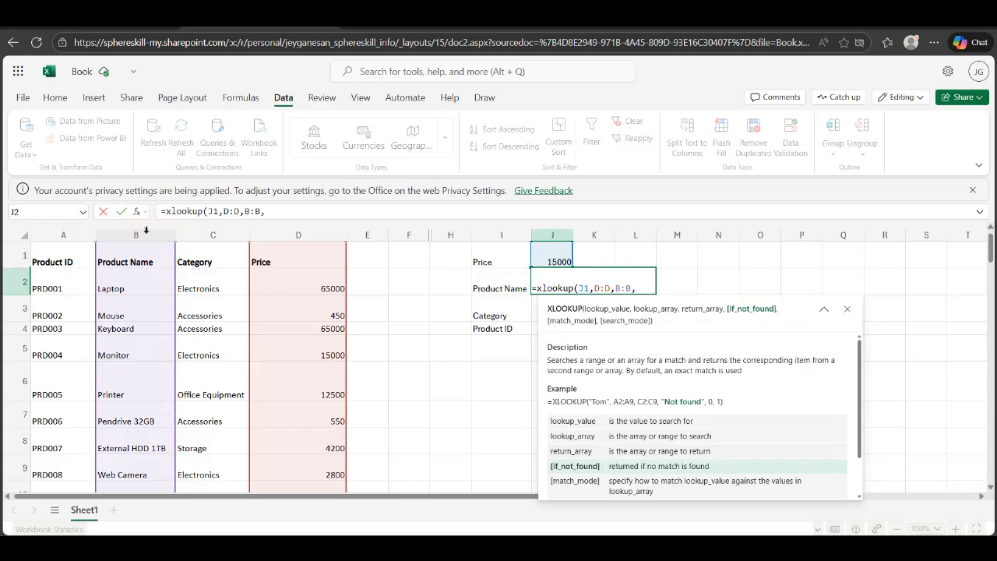
text("Not F)
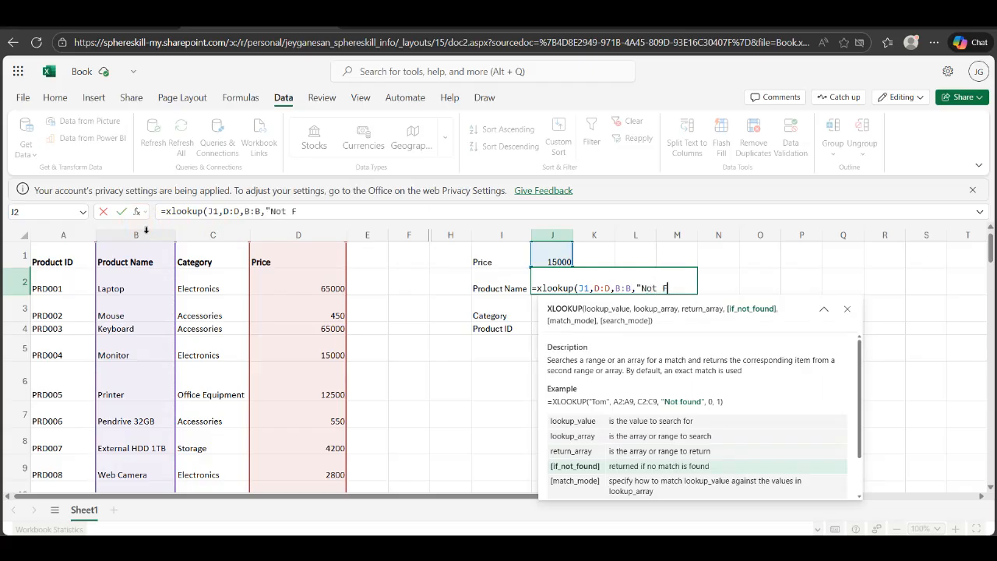
text(ound",)
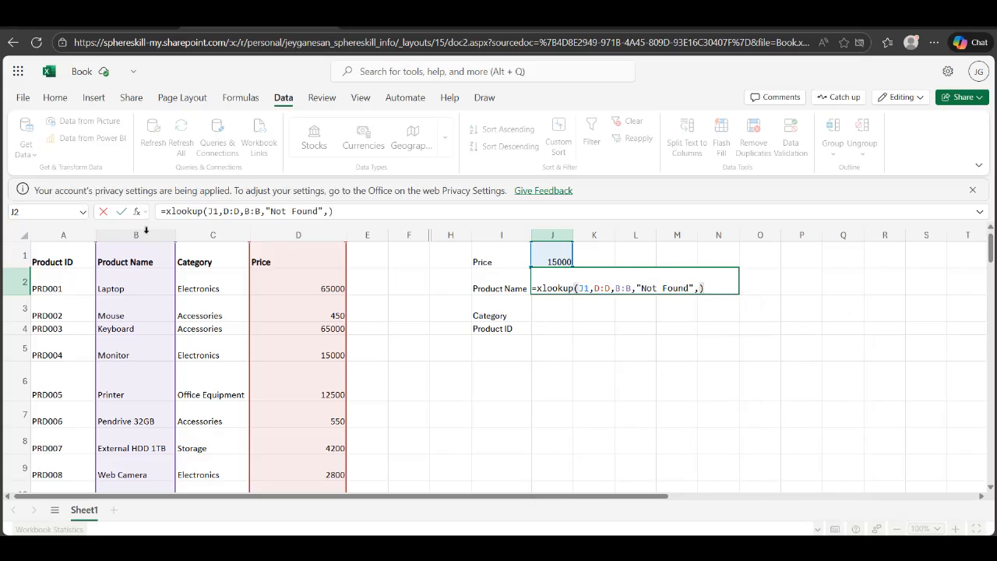
text())
key(Left)
text(0)
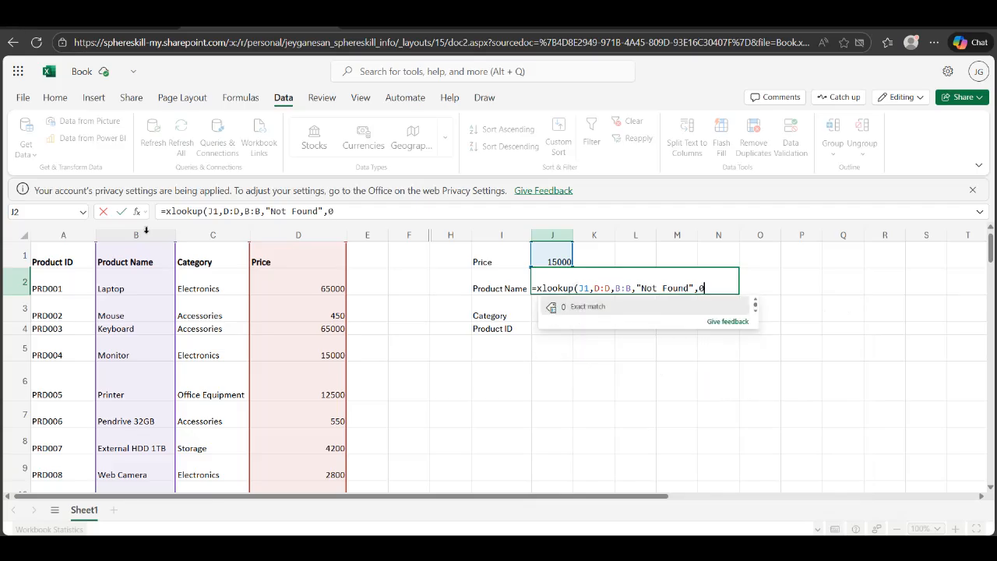
key(Right)
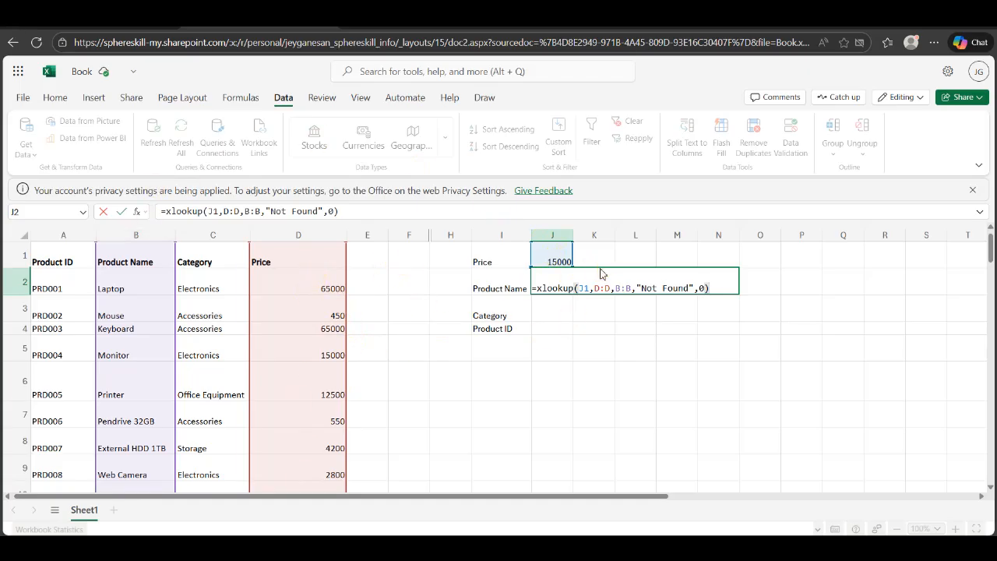
key(Return)
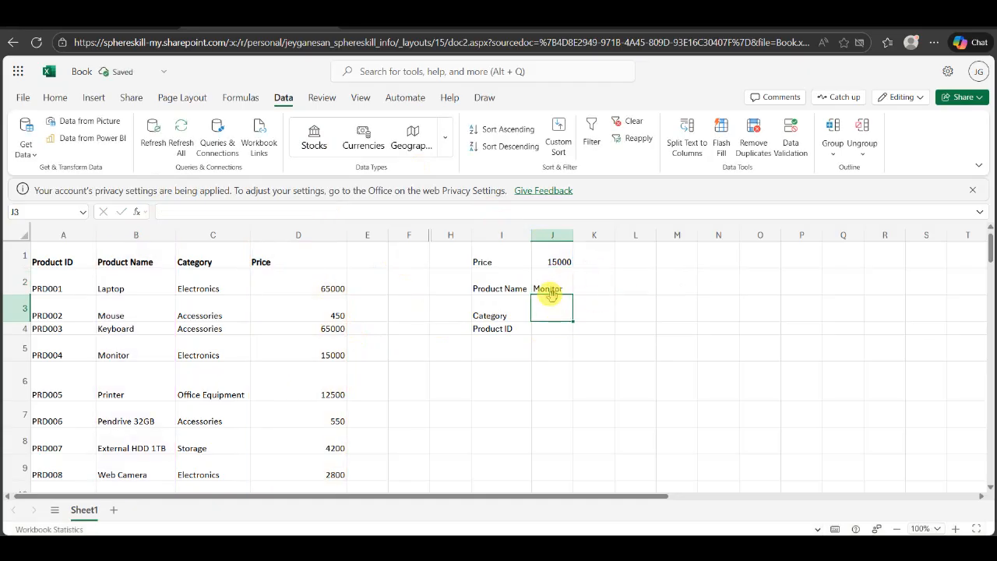
- Enter =XLOOKUP(J1,D:D,C:C,"Not Found",0) in J3 to look up the category by price
text(=)
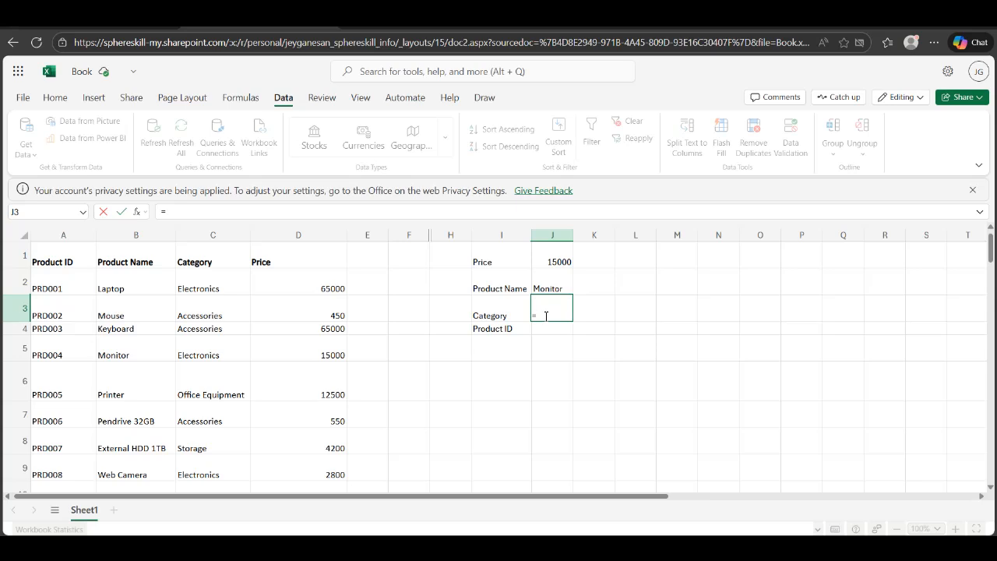
text(x)
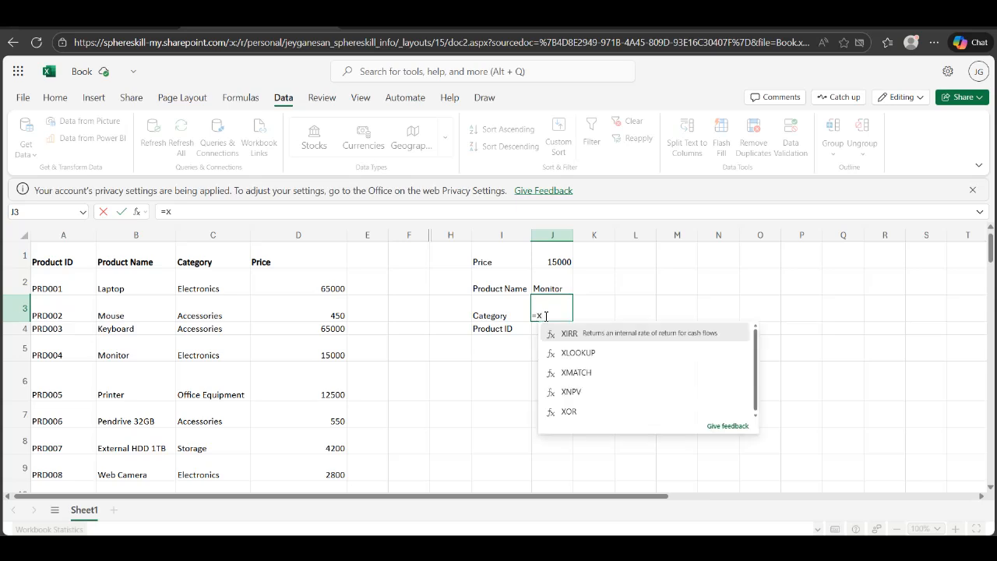
text(lookup)
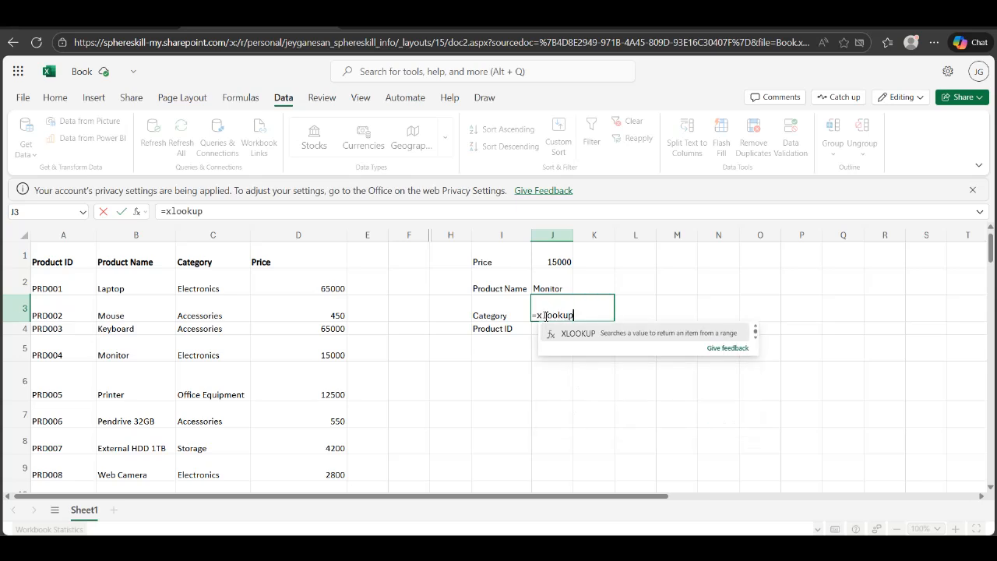
text(()
click(558, 260)
text(,)
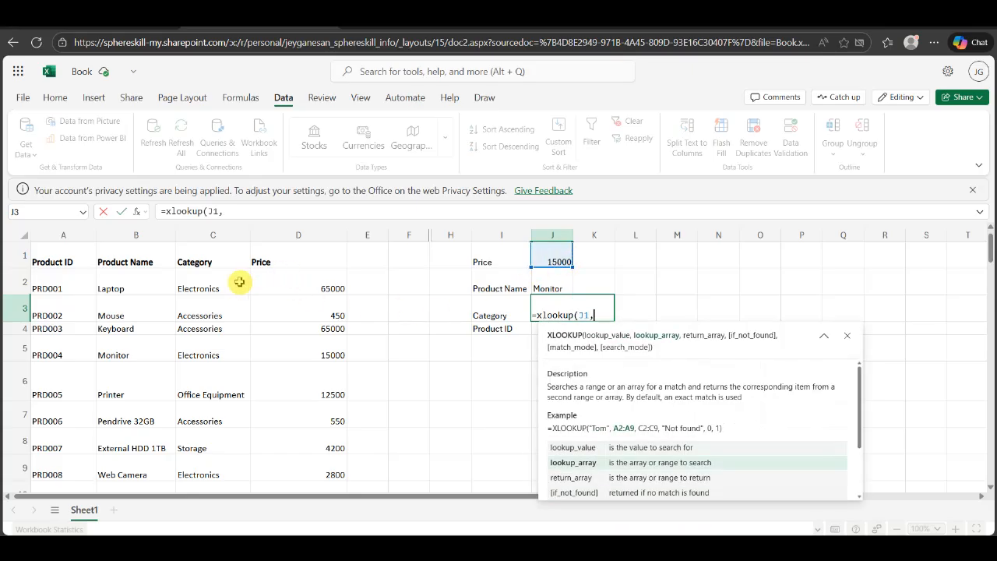
click(300, 233)
text(,)
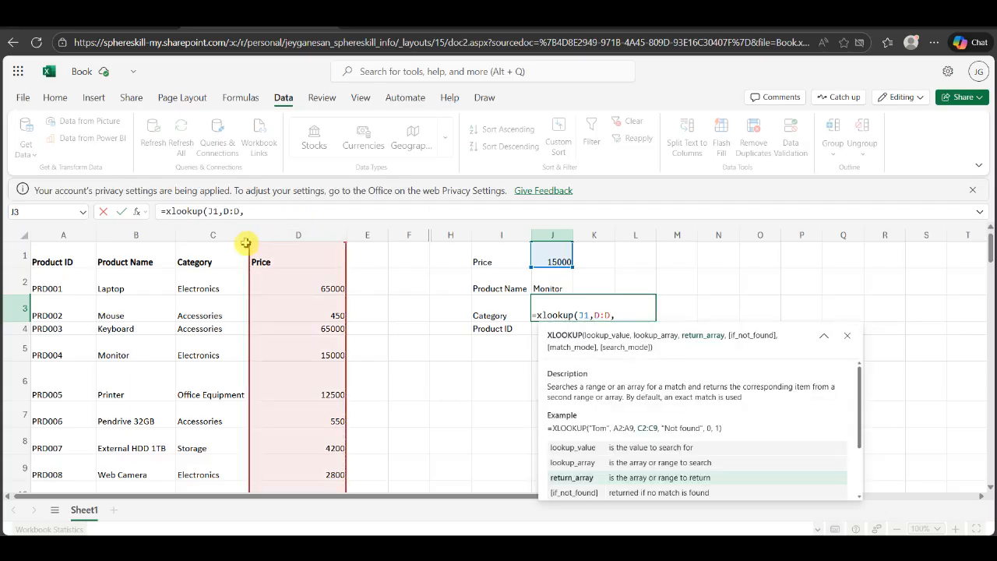
click(214, 234)
text(,)
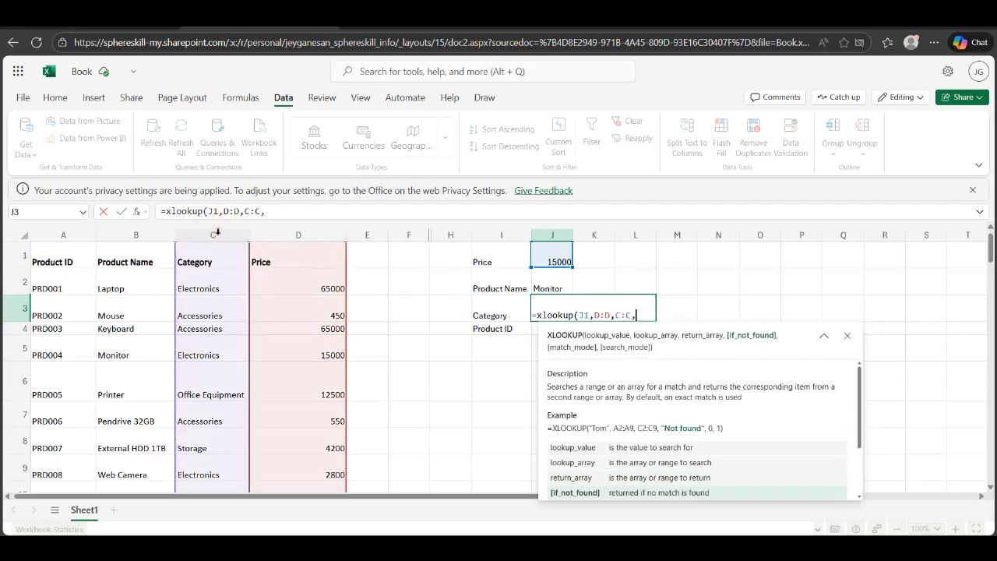
text("Not Found")
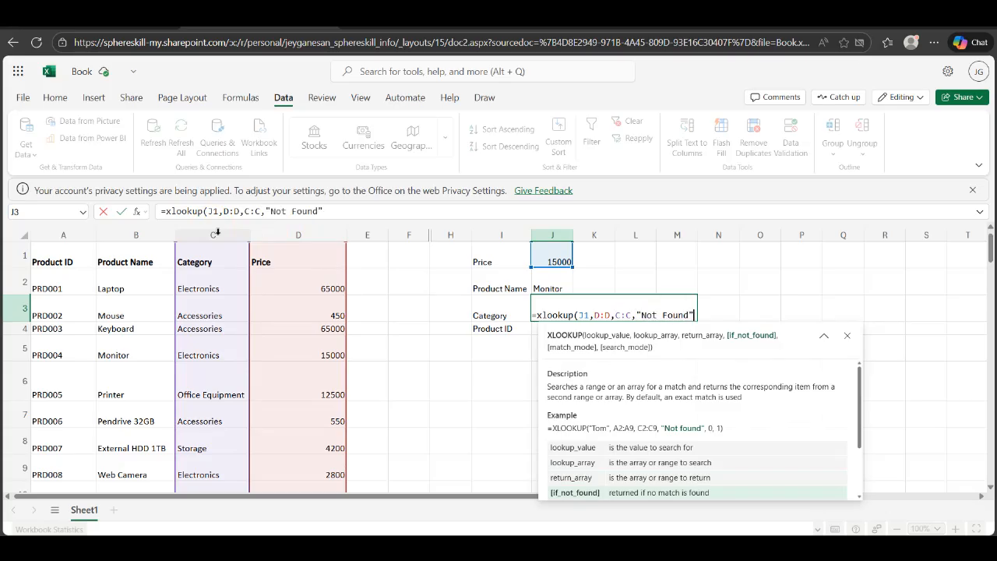
text(,)
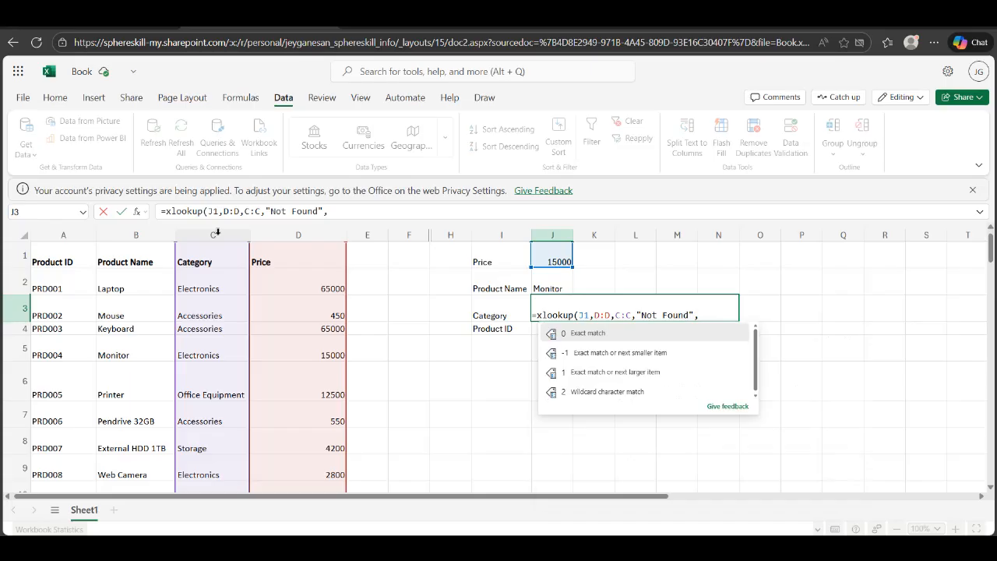
text(0)
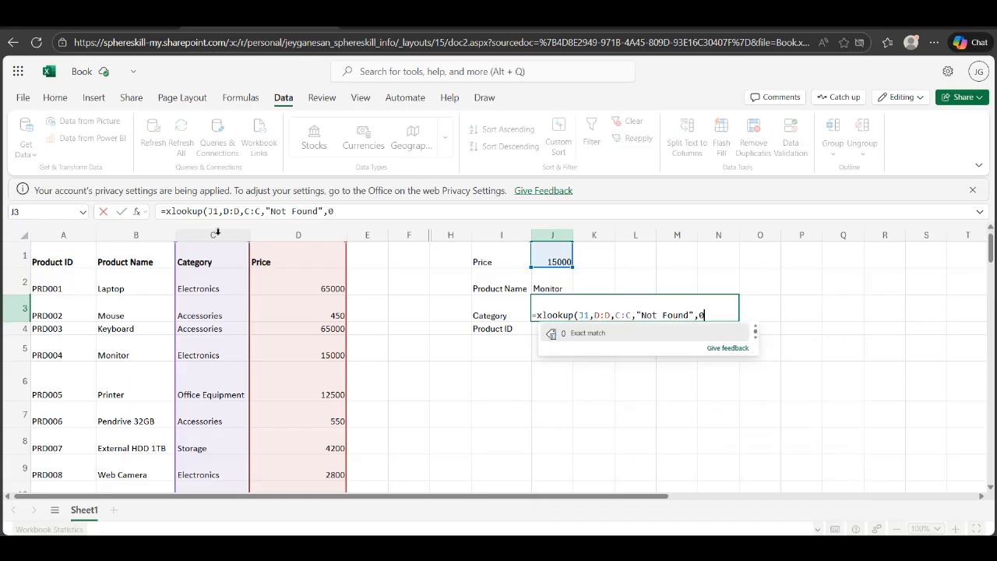
text())
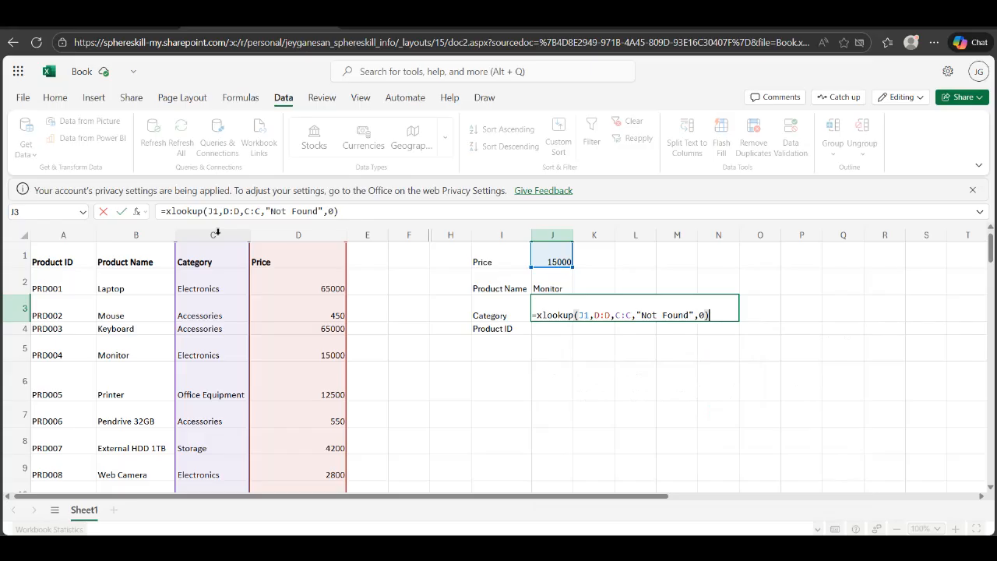
key(Return)
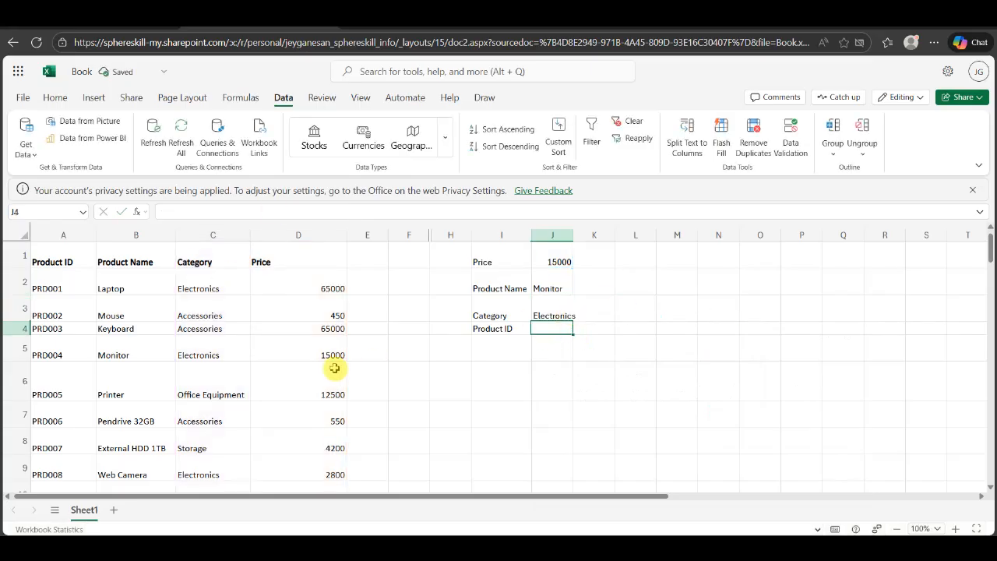
- Check the lookup form's category against the product table row for the selected price, and return to J4
click(325, 353)
key(Left)
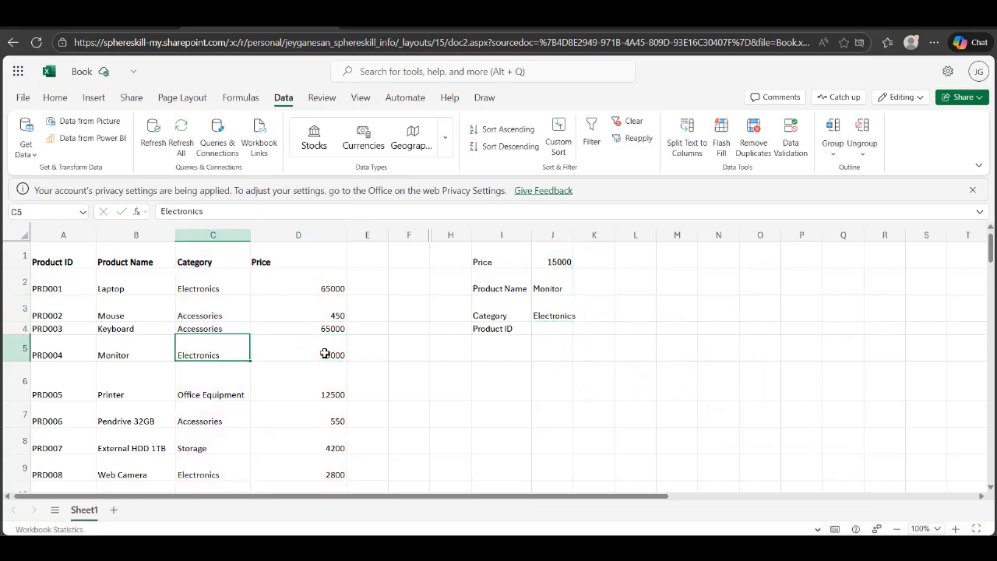
key(Left)
key(Right)
key(Right)
key(Right)
key(Right)
key(Right)
key(Right)
key(Right)
key(Up)
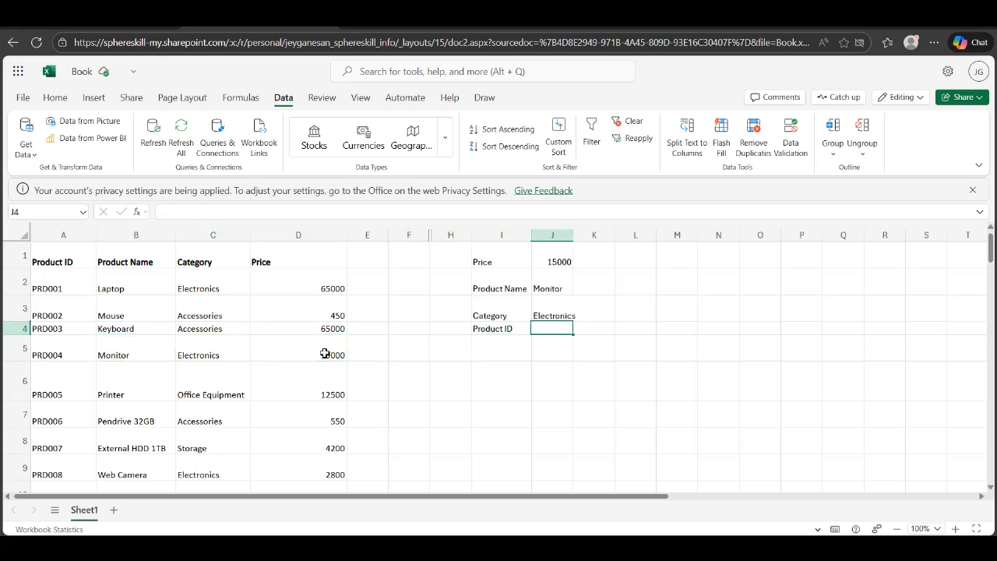
- Enter a product ID lookup formula in J4 with the arguments J1, D:D, A:A, "Not Found" and 0
text(=)
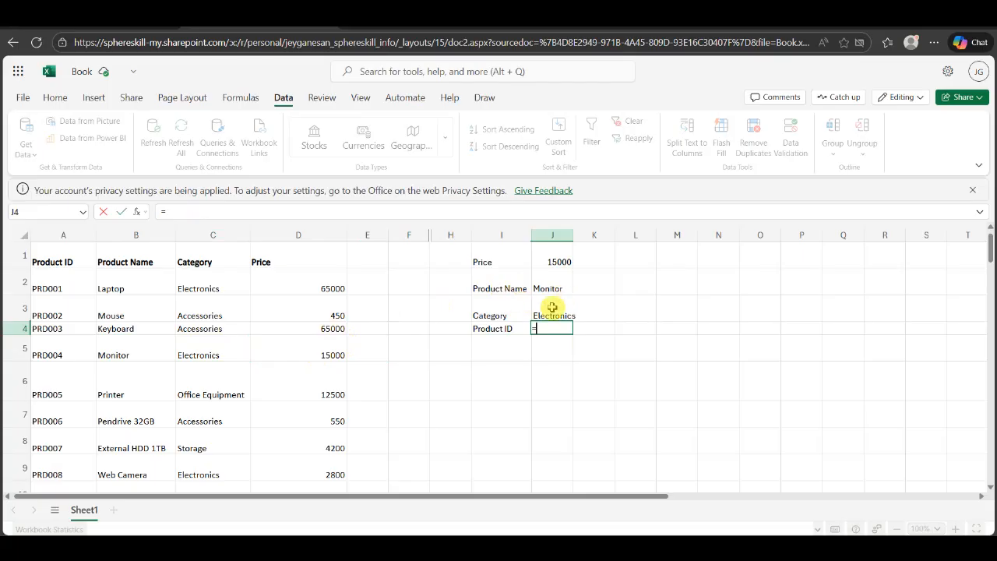
text(xlol)
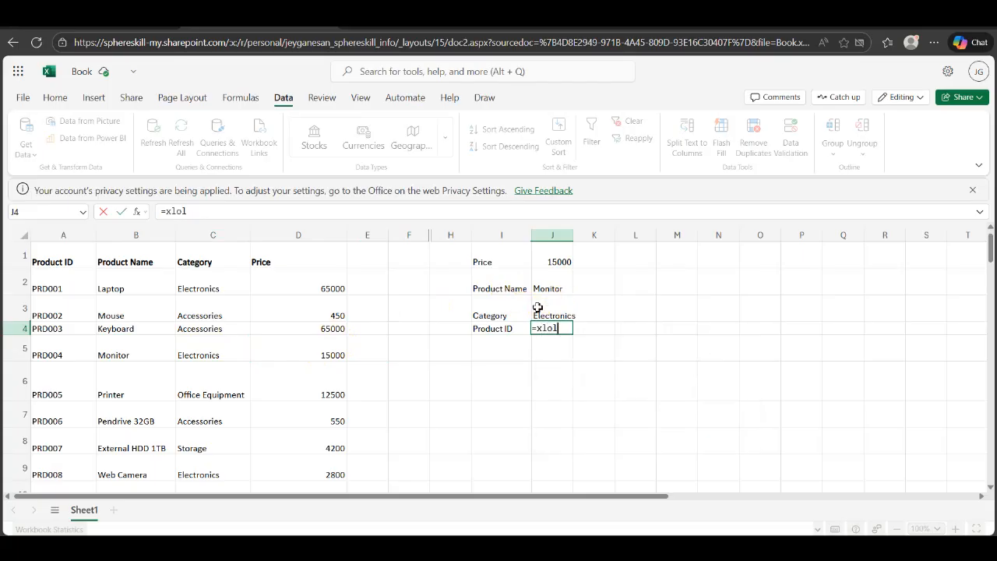
key(BackSpace)
text(ookup)
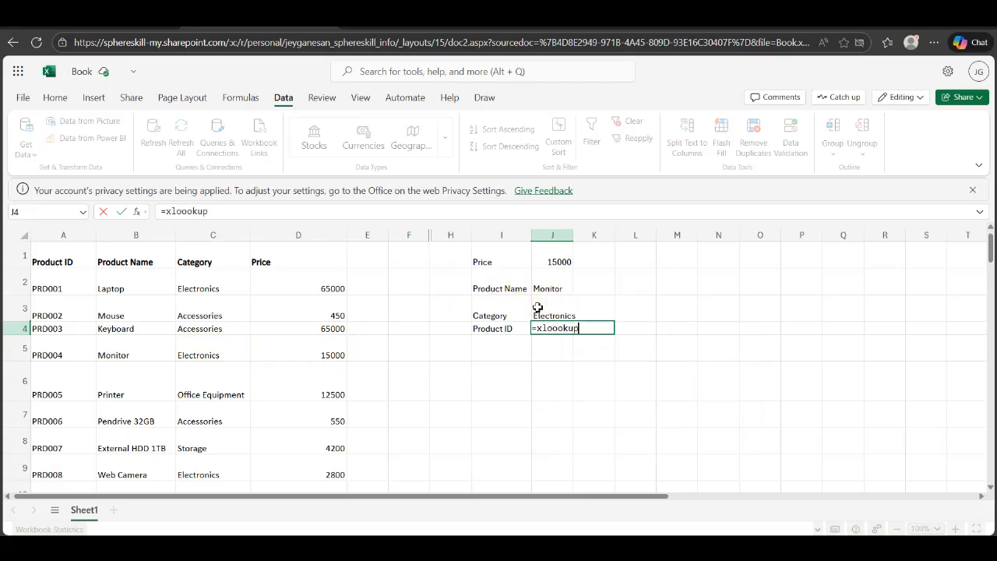
text(()
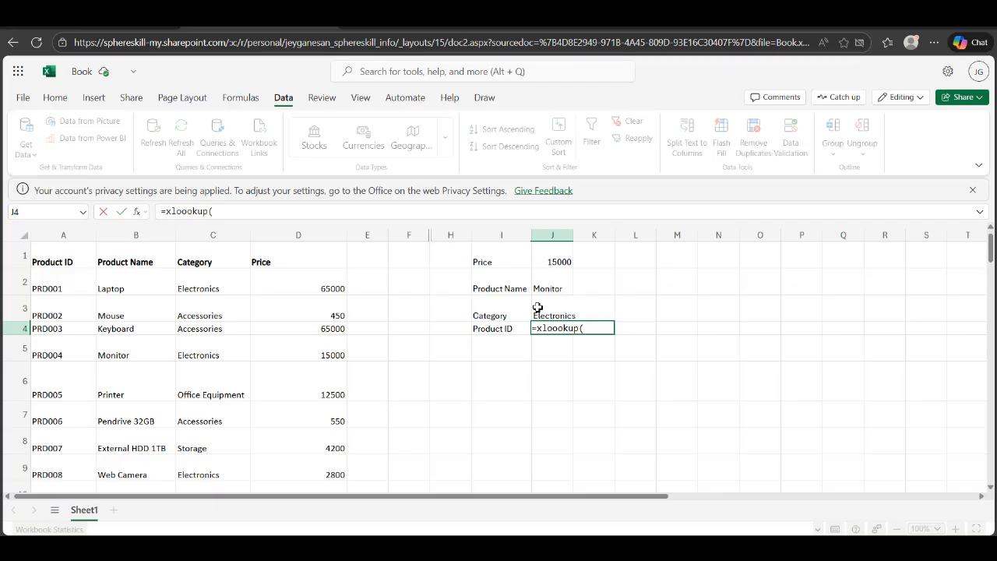
click(553, 260)
text(,)
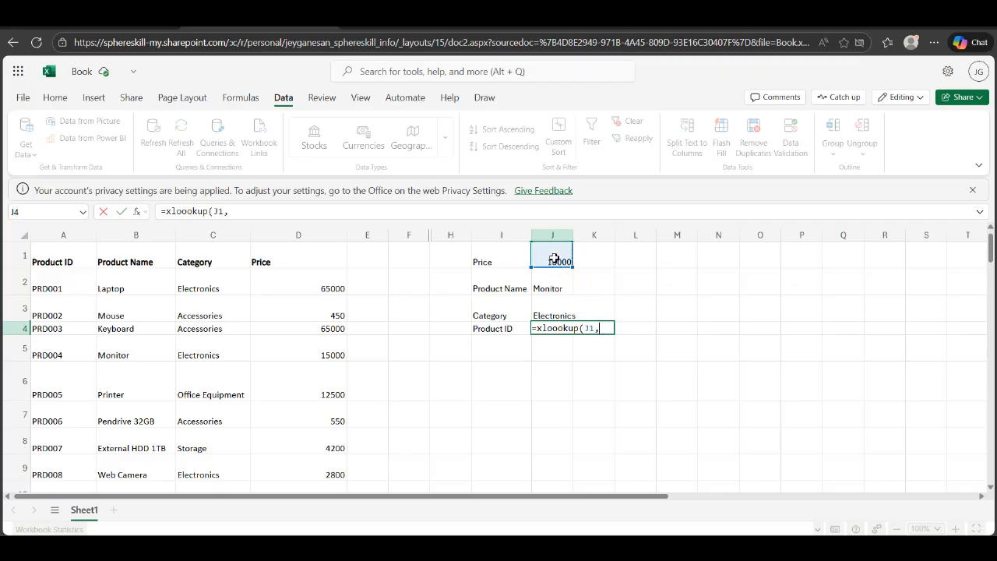
click(286, 232)
text(,)
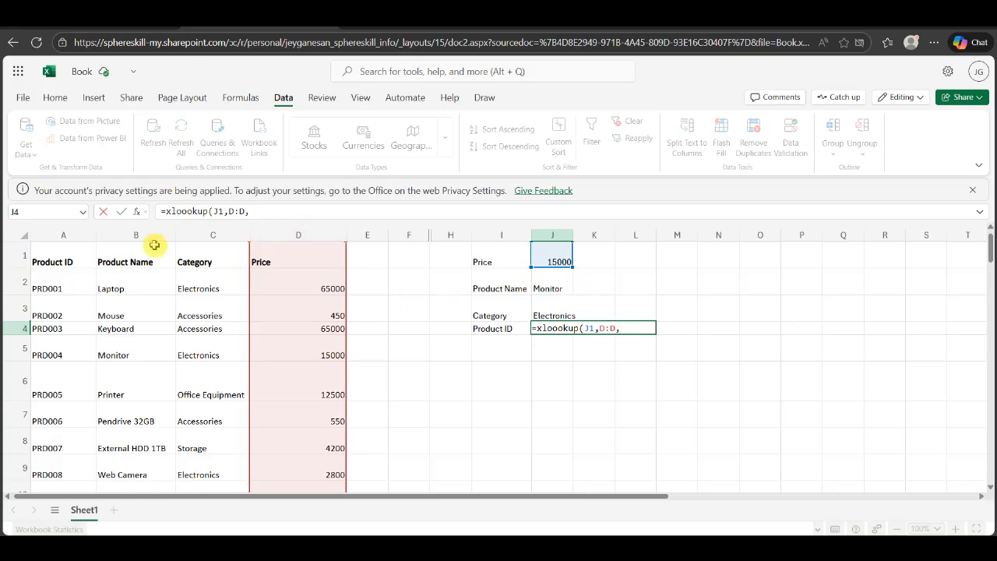
click(69, 234)
text(,)
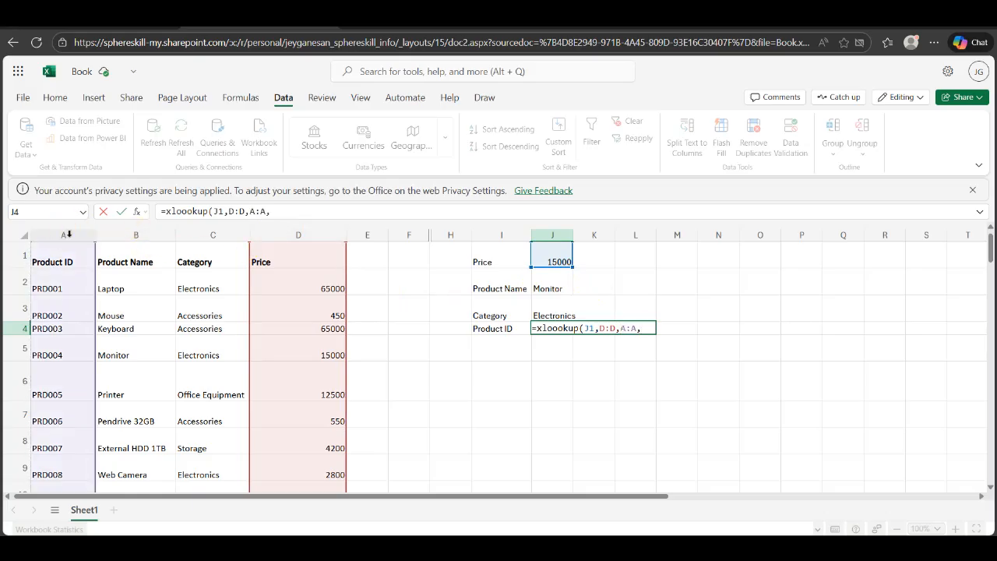
text("Not Found",)
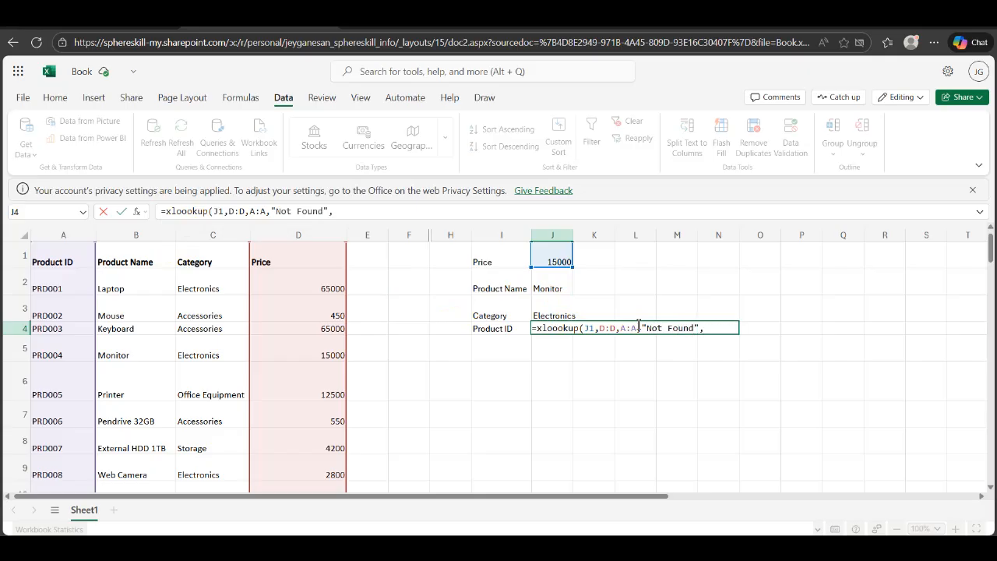
key(Return)
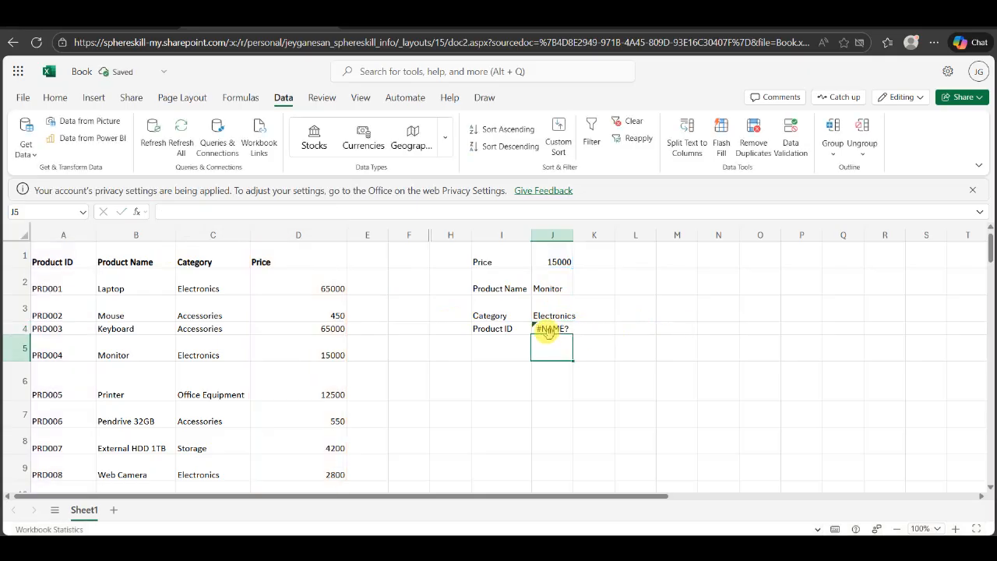
- Correct the misspelled function name in the product ID formula in J4 to XLOOKUP
double_click(549, 329)
drag(536, 328, 563, 324)
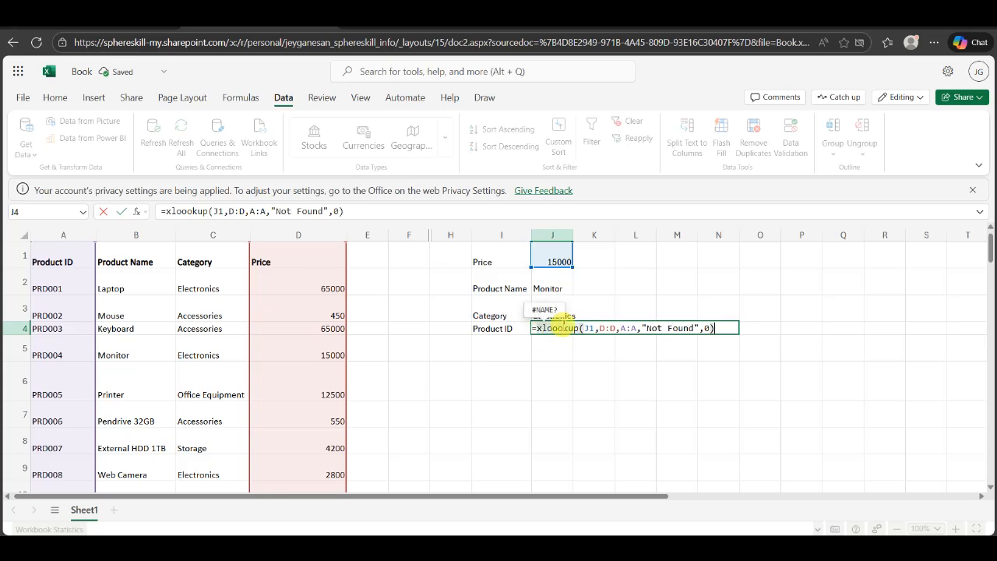
click(550, 328)
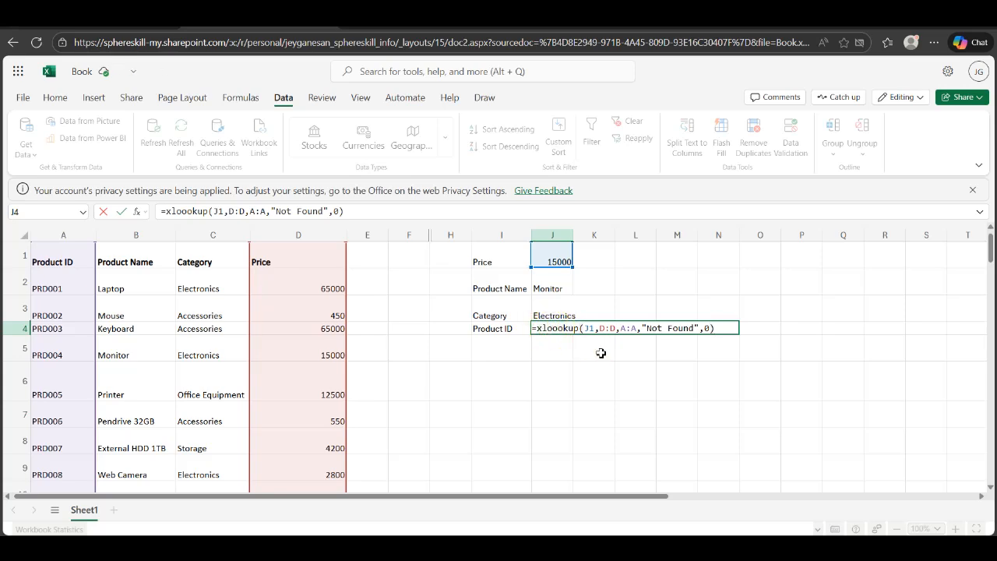
key(BackSpace)
key(Return)
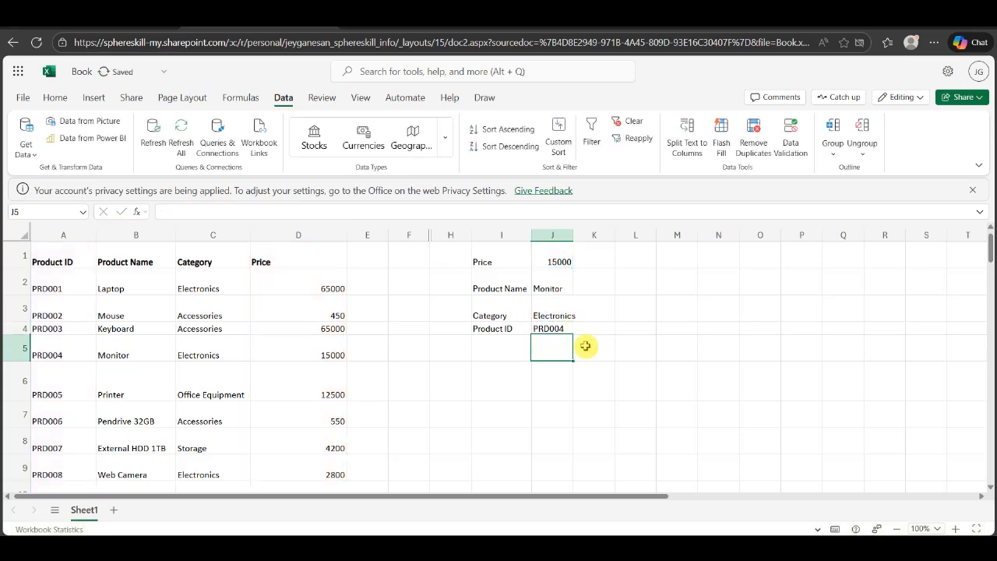
- Choose the price 12500 from the drop-down in J1 and check the form against that price's product row
click(560, 259)
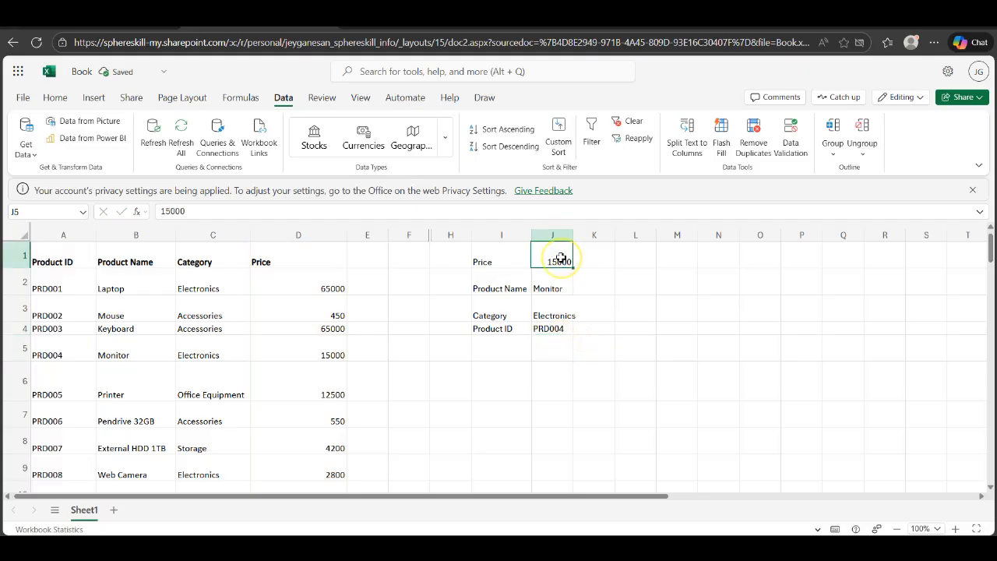
click(579, 249)
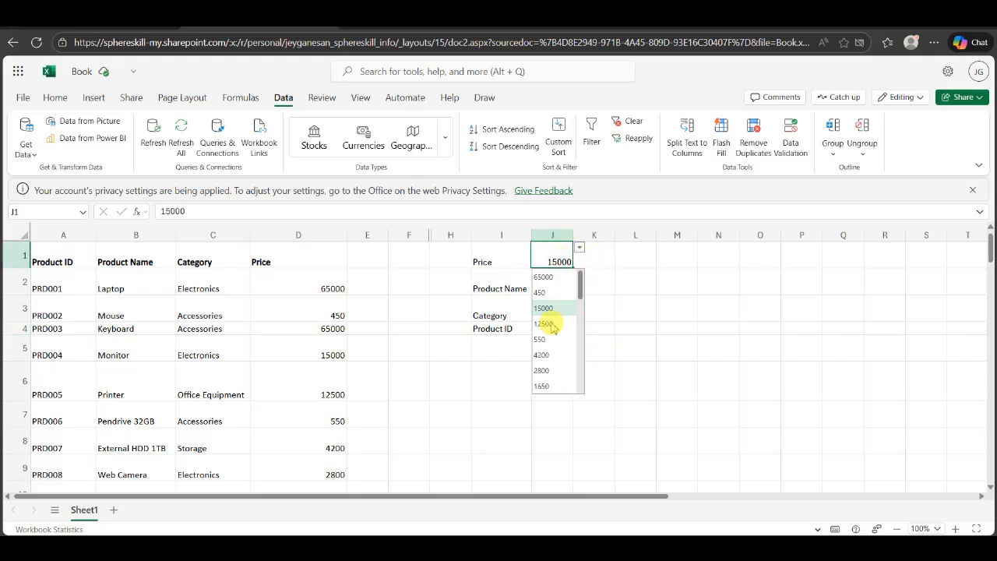
click(551, 321)
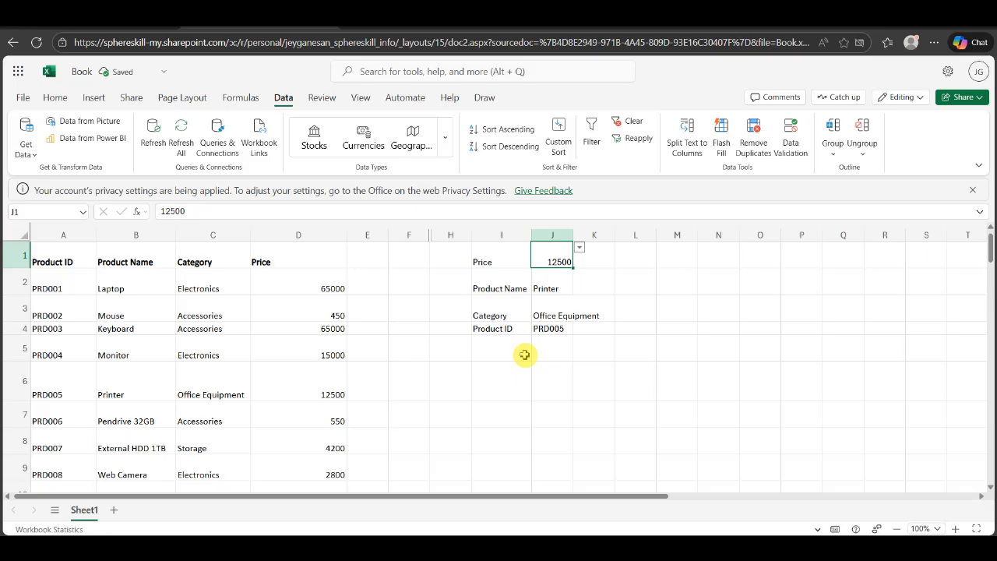
click(316, 398)
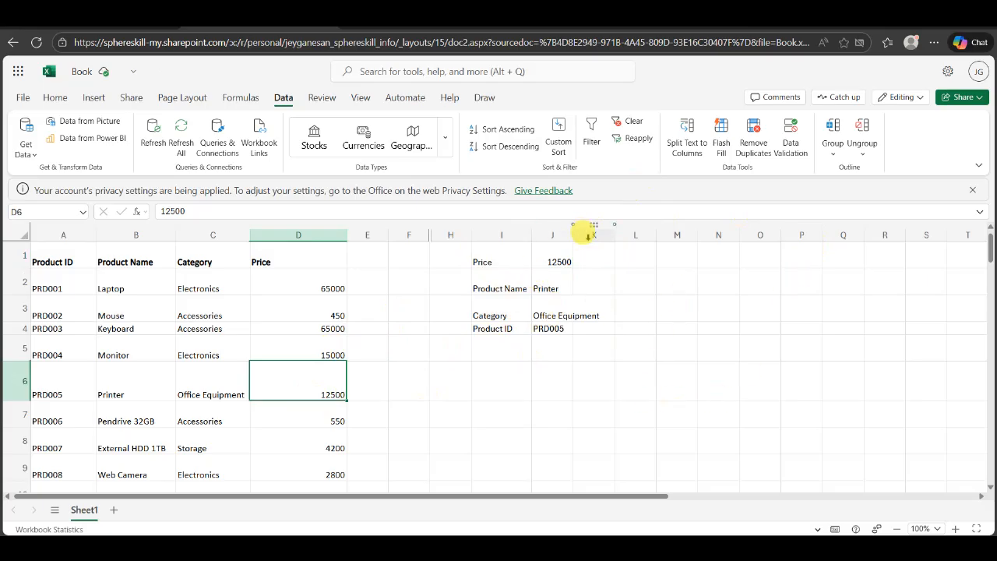
- Test the lookup form with the price 2800 from the J1 drop-down, and set the price back to 15000
click(561, 257)
click(581, 247)
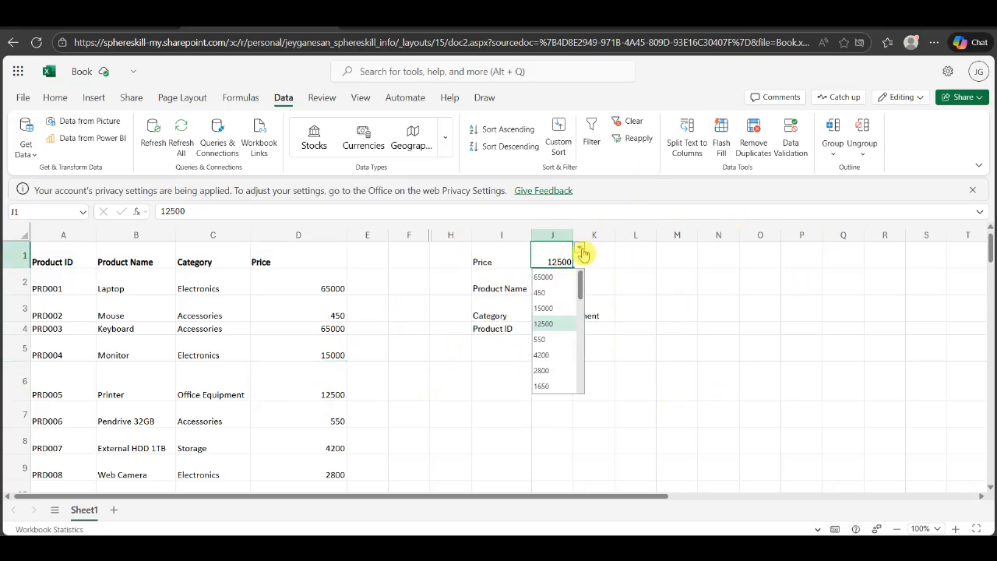
click(543, 371)
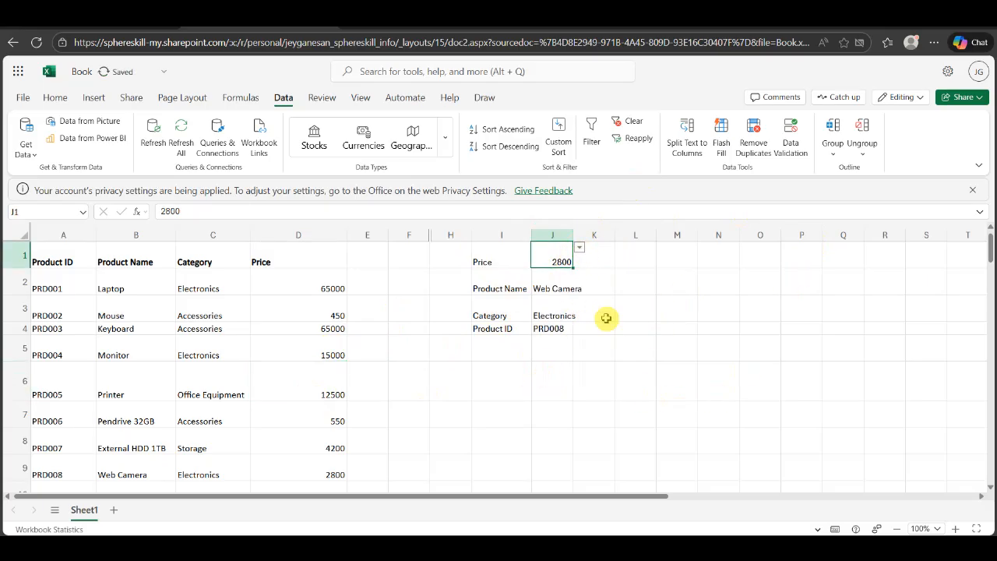
click(581, 249)
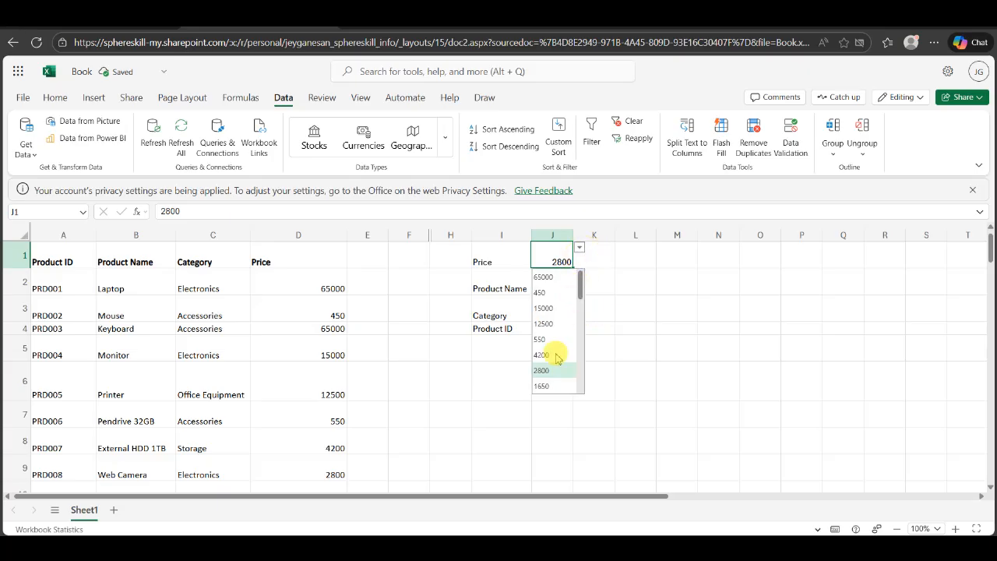
click(548, 315)
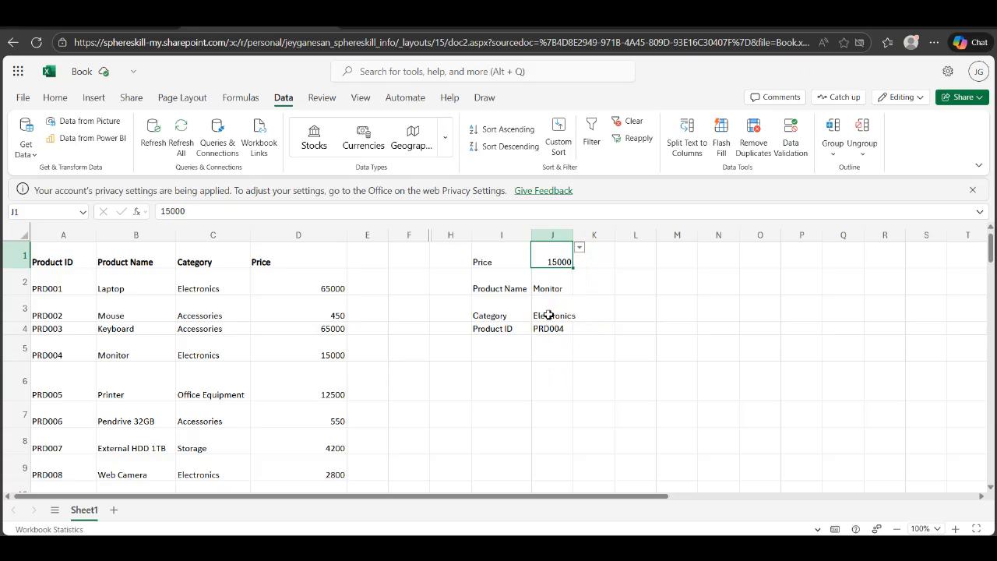
- Review the XLOOKUP arguments of the product name formula in J2, including the "Not Found" text
double_click(547, 288)
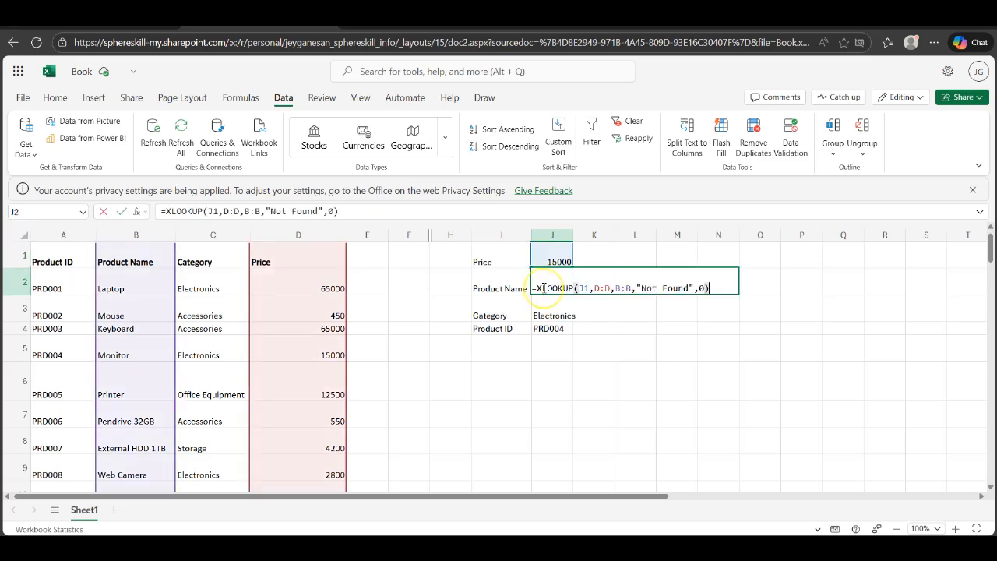
mouse_move(624, 287)
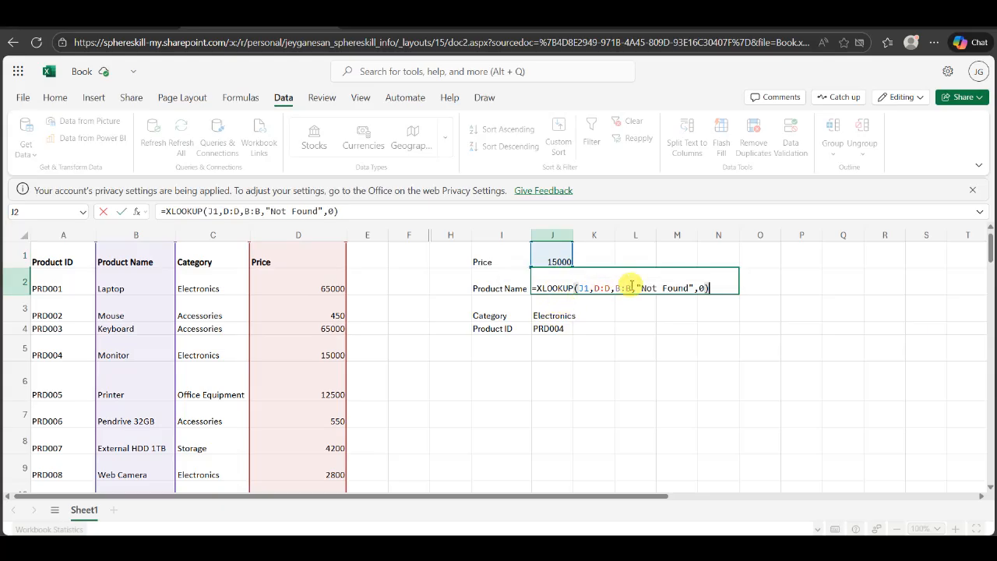
mouse_move(666, 287)
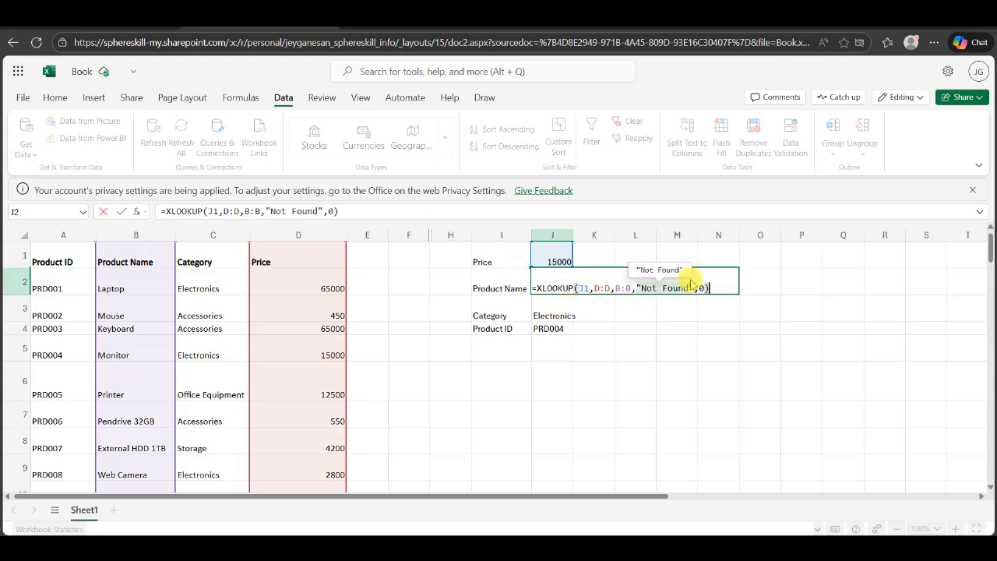
- Try to enter the unlisted price 250 directly in J1
click(561, 260)
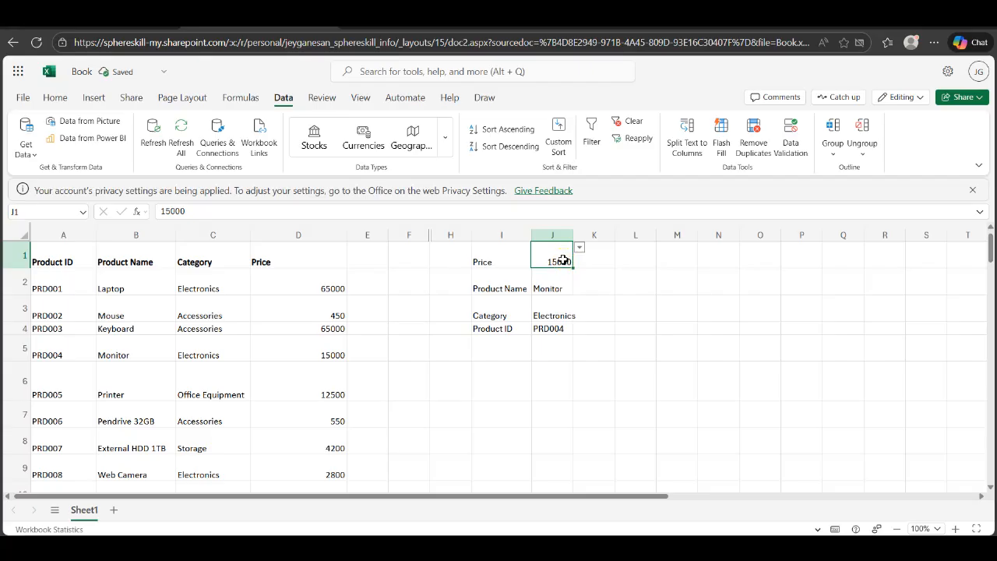
text(2)
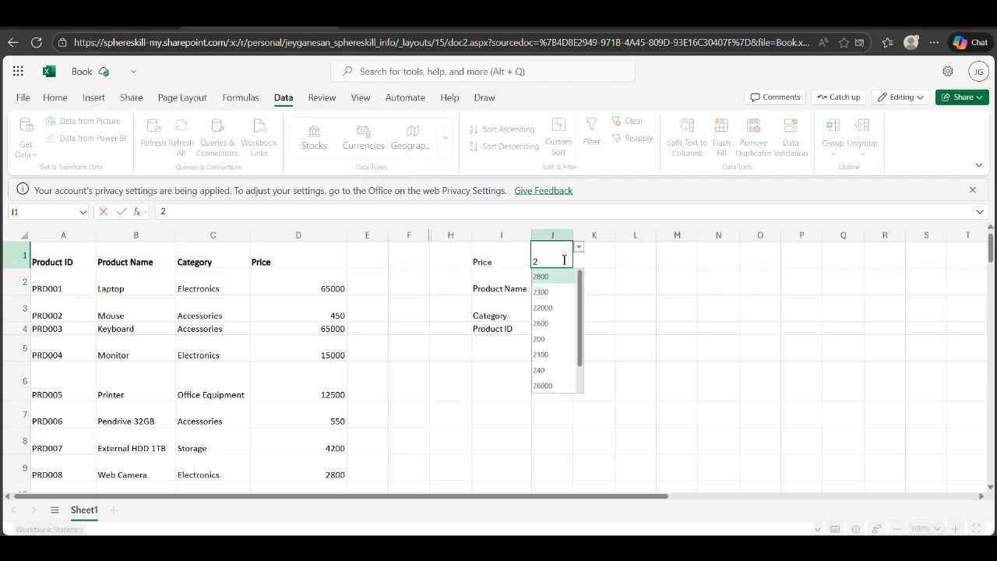
text(50)
key(Return)
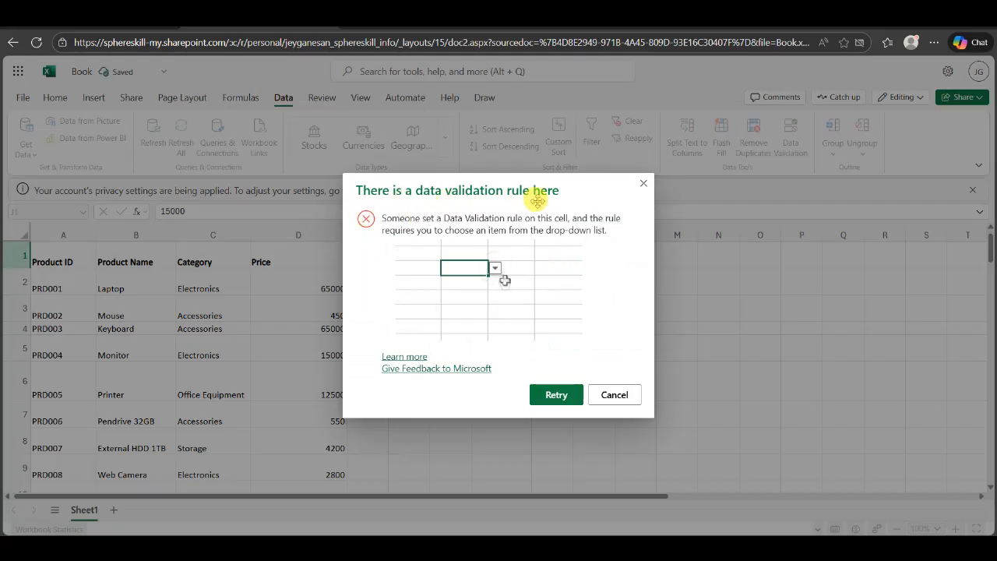
click(612, 392)
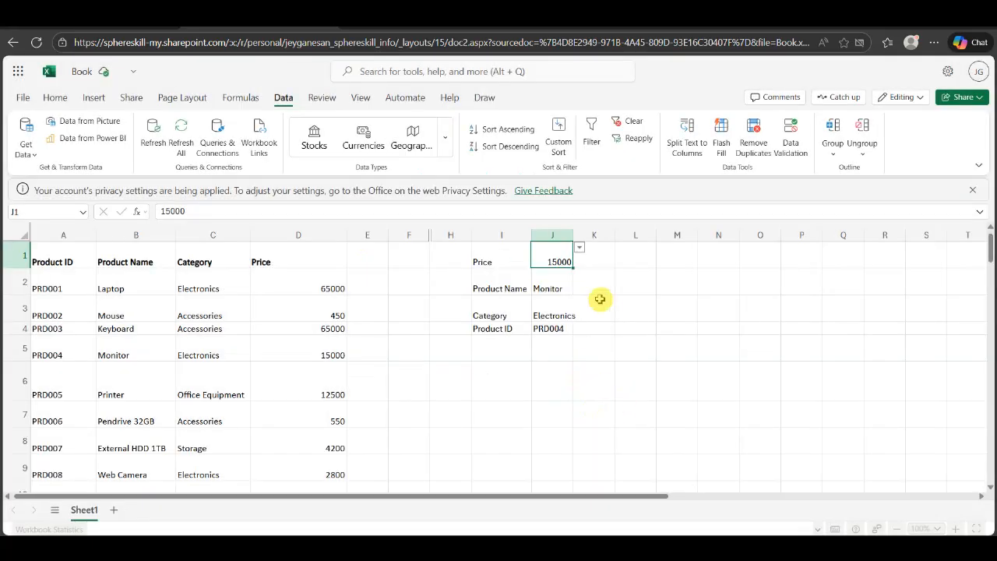
- Enter =250 in K1 and use K1 as the lookup value of the product name XLOOKUP formula in J2
click(599, 264)
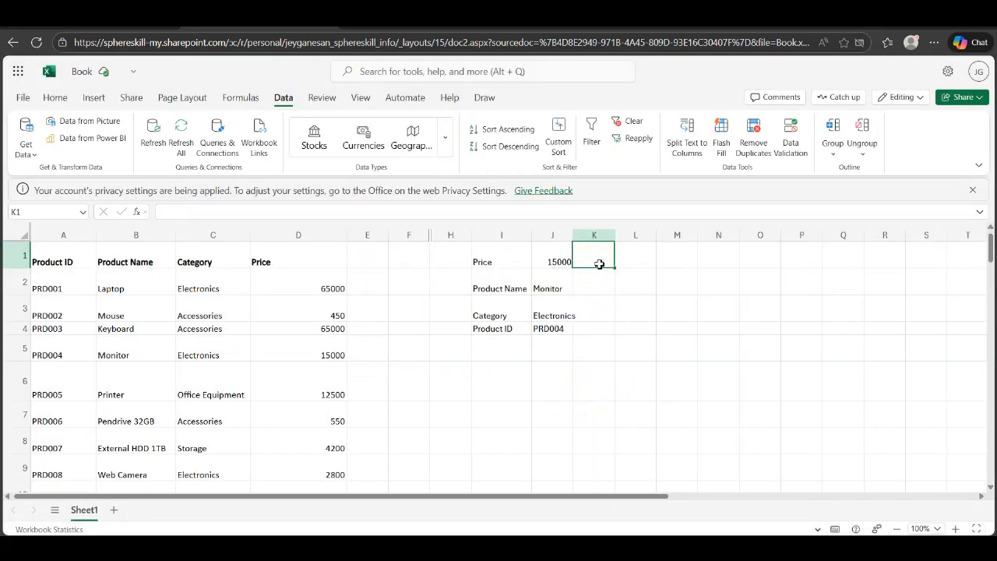
text(=J1/20)
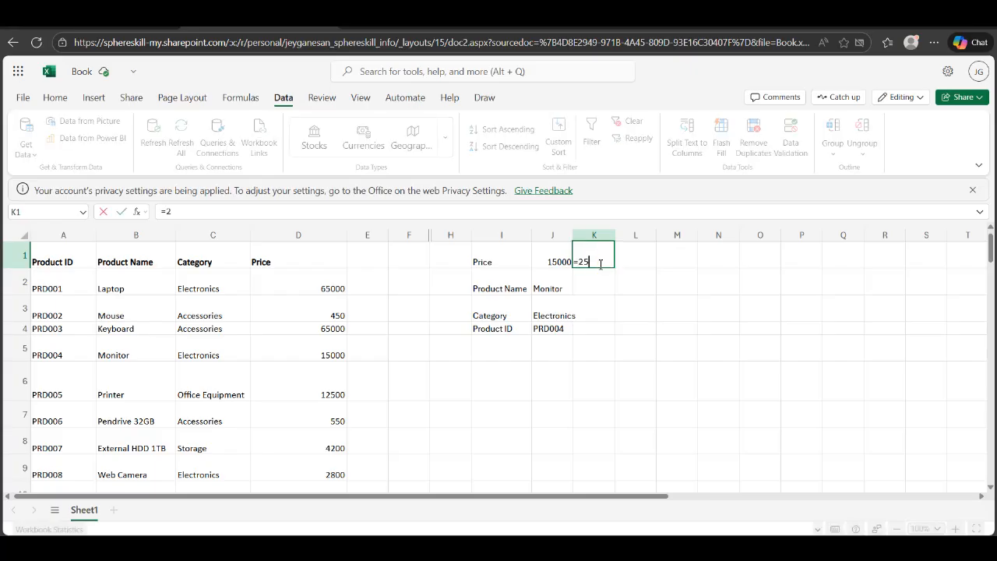
key(Return)
click(556, 283)
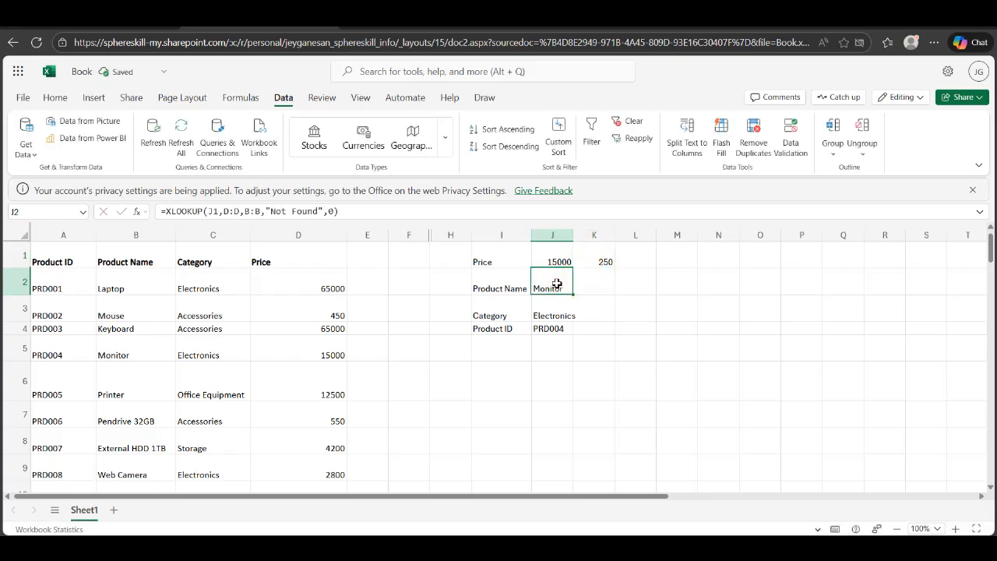
double_click(218, 211)
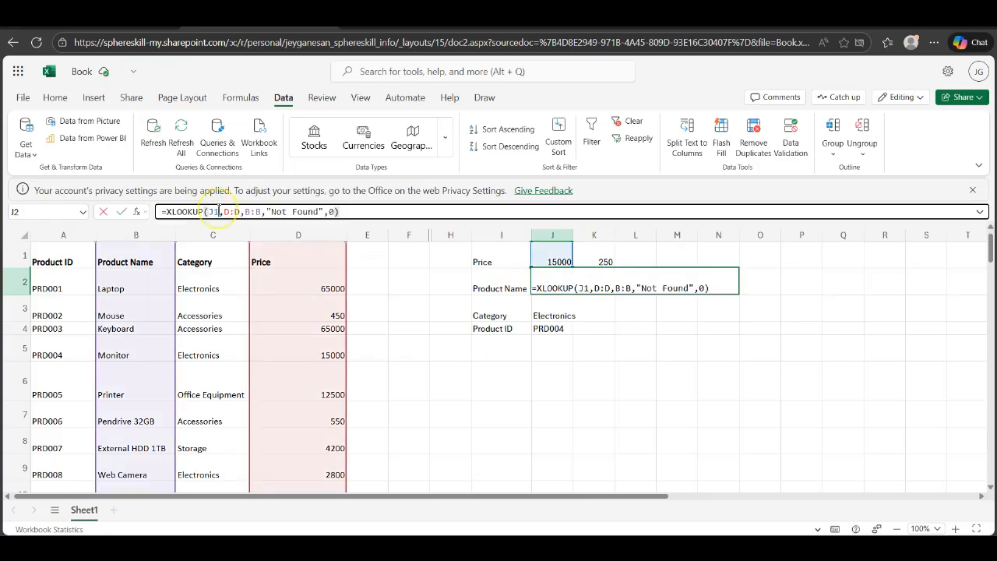
key(BackSpace)
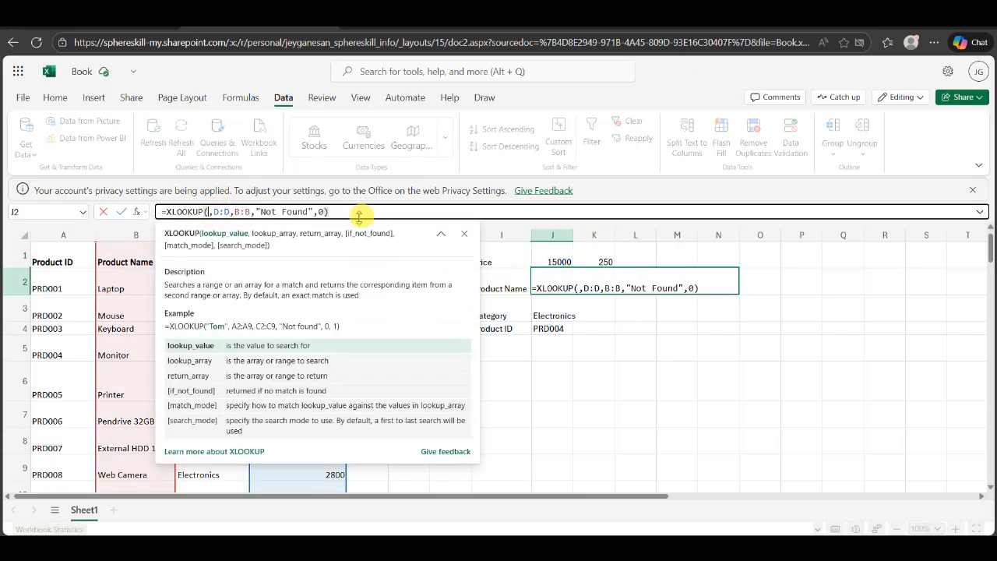
click(601, 262)
key(Return)
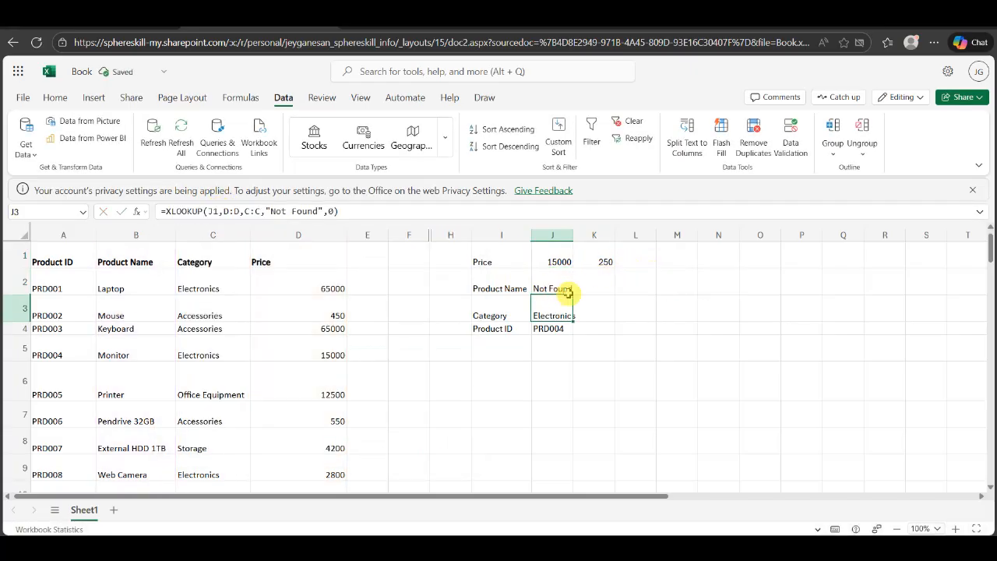
- Check the product name formula in J2, and set the test price in K1 to 450
click(550, 286)
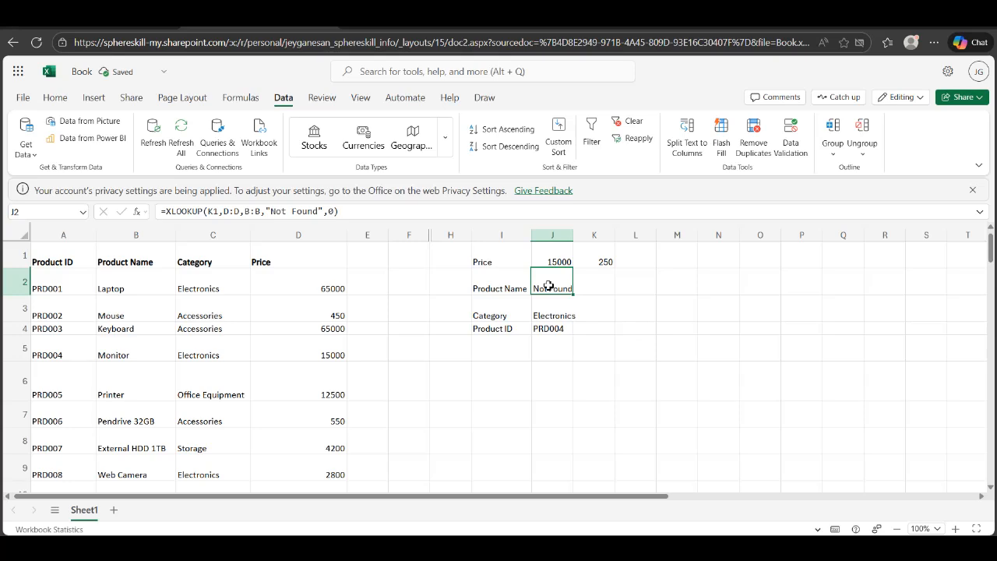
click(601, 257)
text(450)
key(Return)
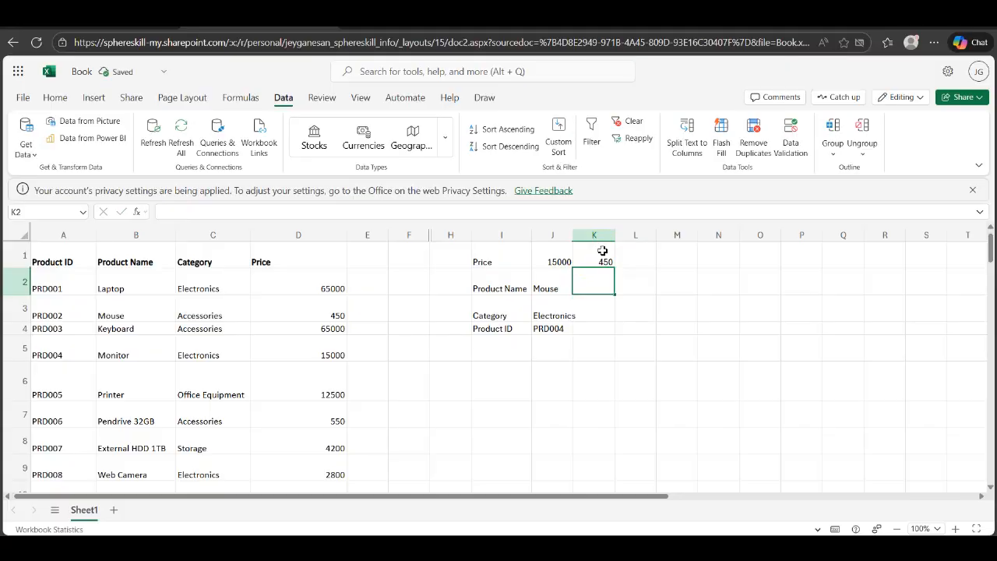
- Undo the last change to the test price in K1
key(ctrl+z)
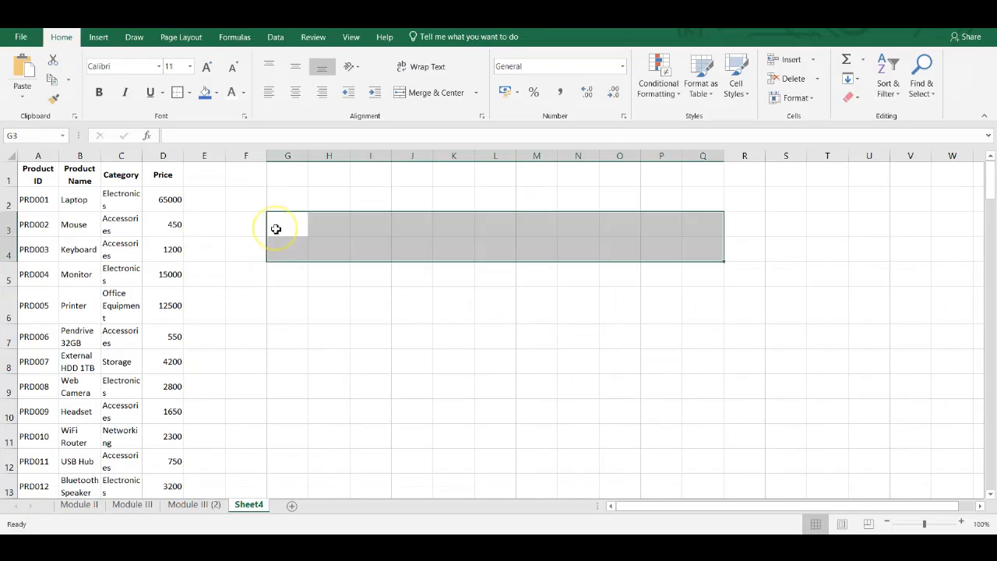
- On Sheet4 of the desktop Excel workbook, start an INDEX formula in G3 with the price range D2:D10 as its array
click(276, 229)
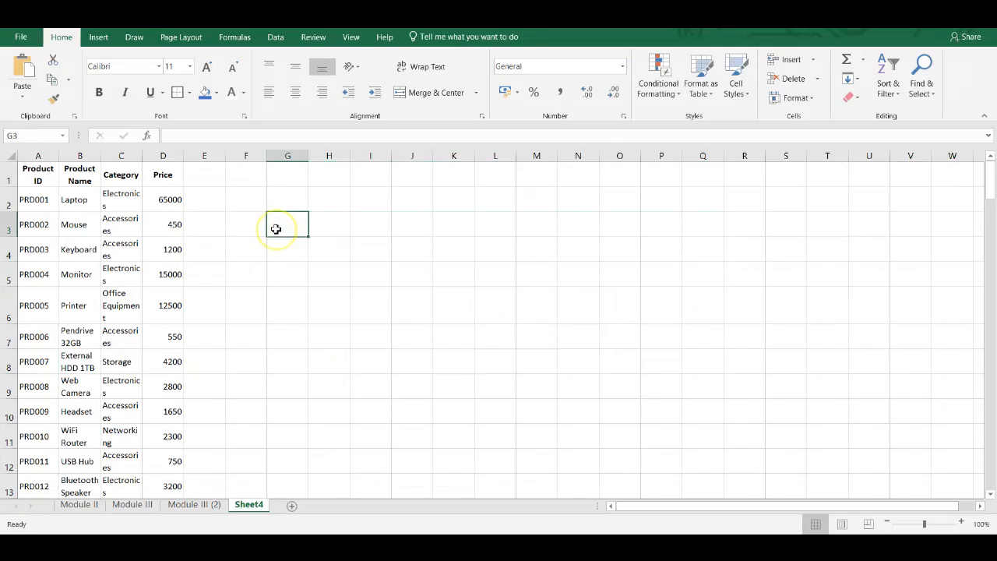
text(=inDE)
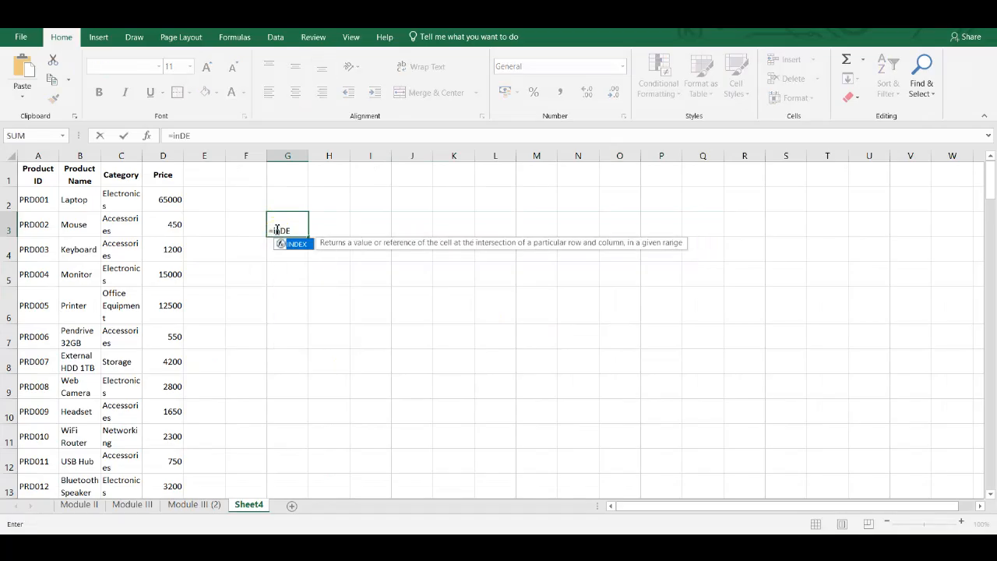
key(Tab)
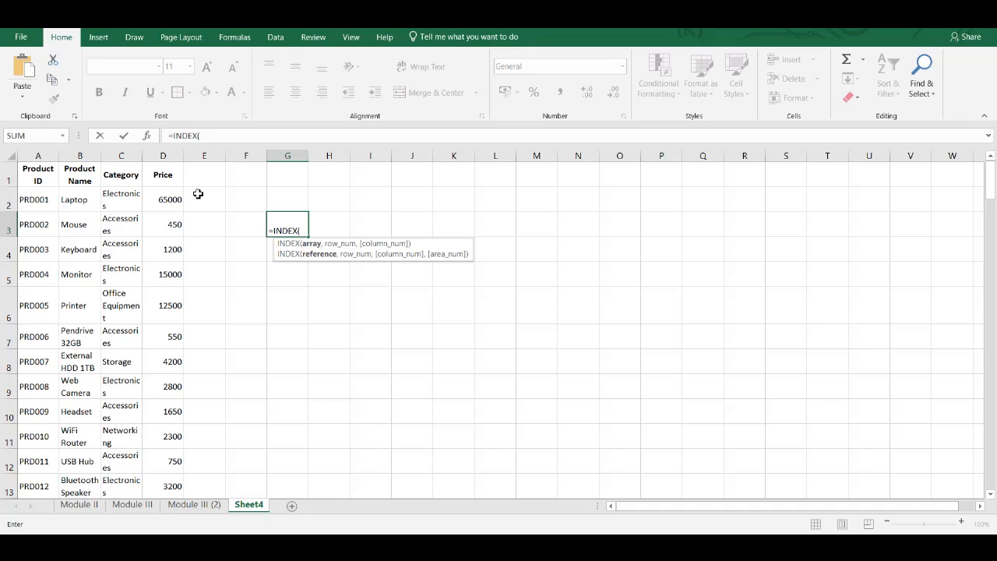
drag(169, 197, 168, 407)
text(,)
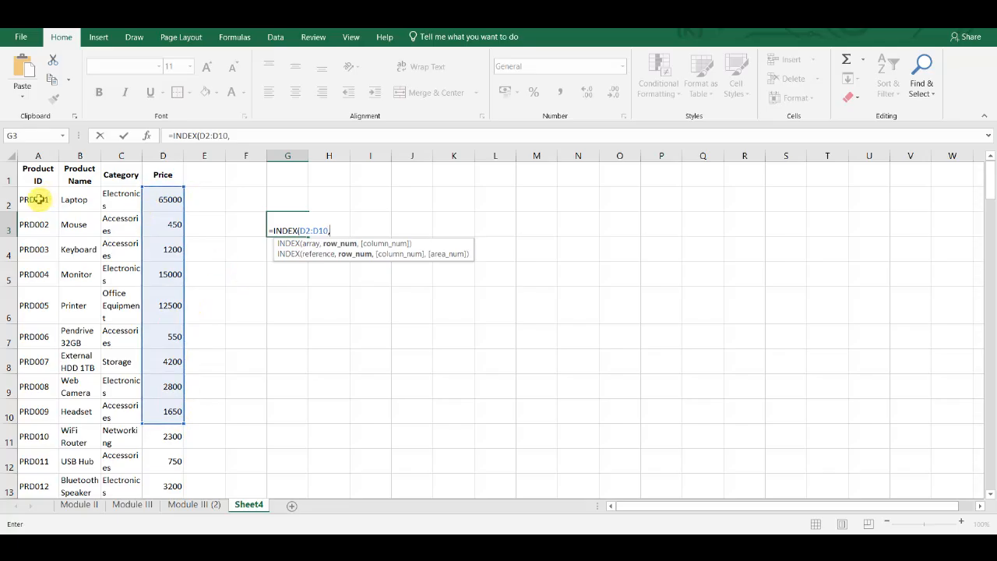
- Nest a MATCH function as the row number argument of the INDEX formula in G3
text(mATCH)
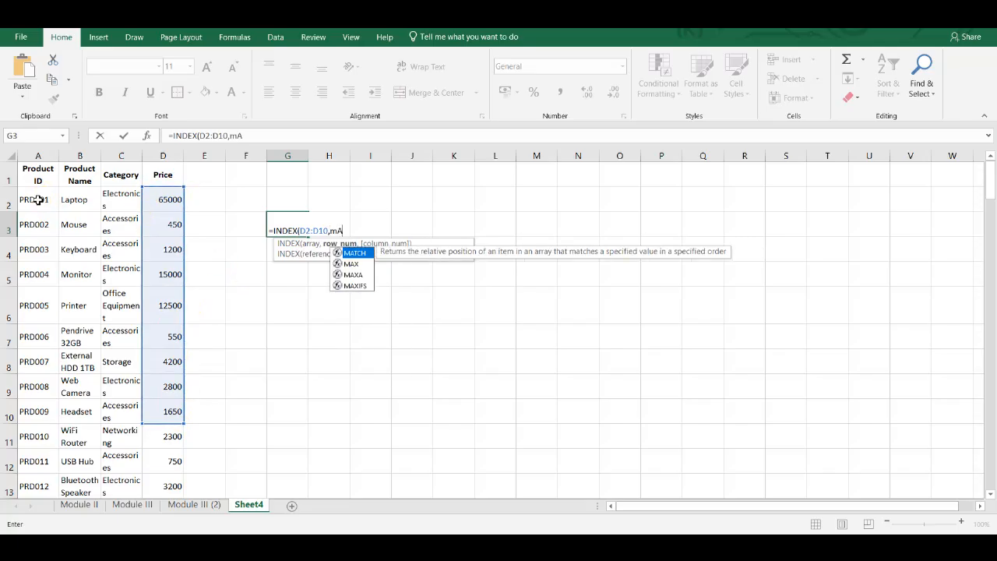
key(BackSpace)
key(BackSpace)
key(BackSpace)
key(BackSpace)
text(Matc()
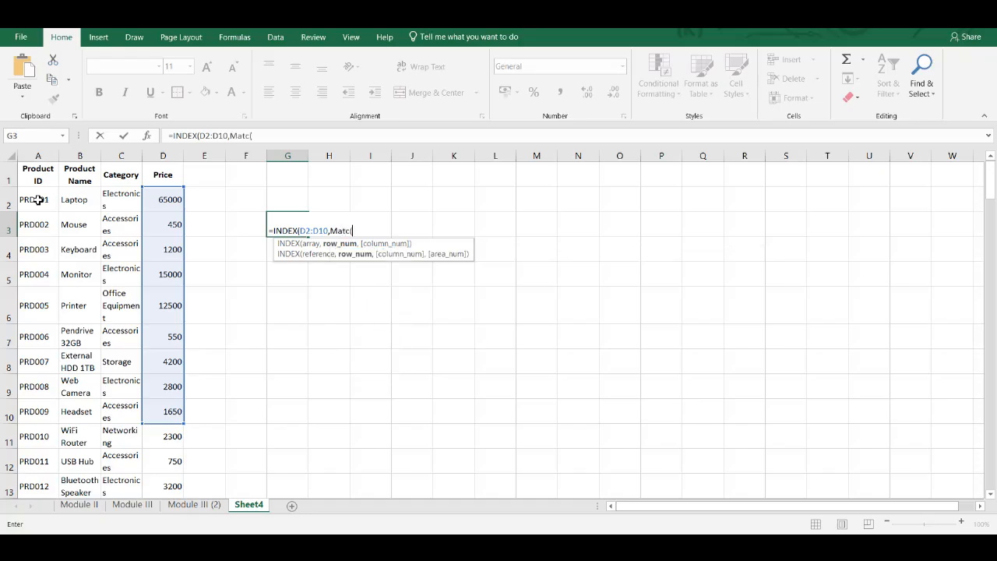
key(BackSpace)
key(BackSpace)
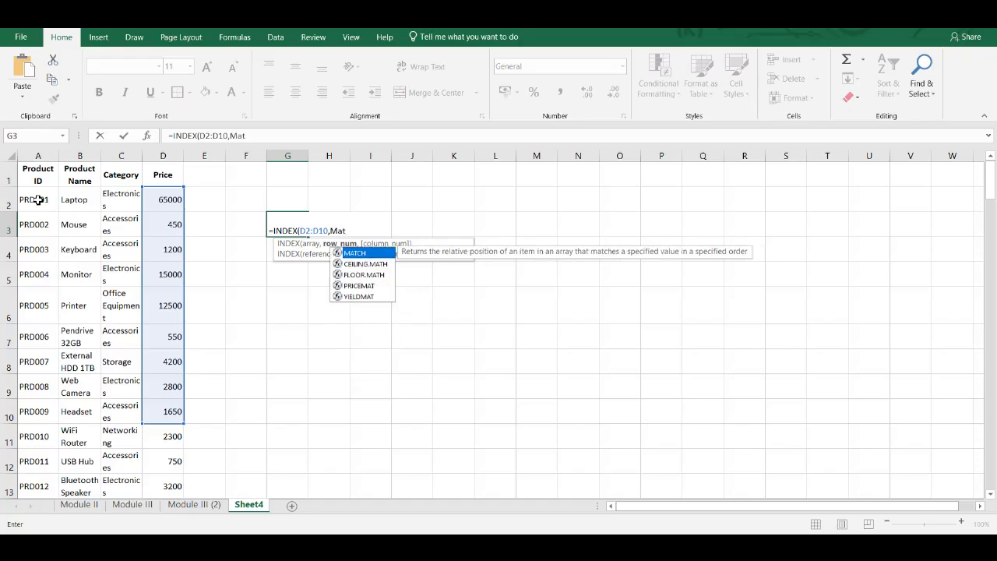
text(ch()
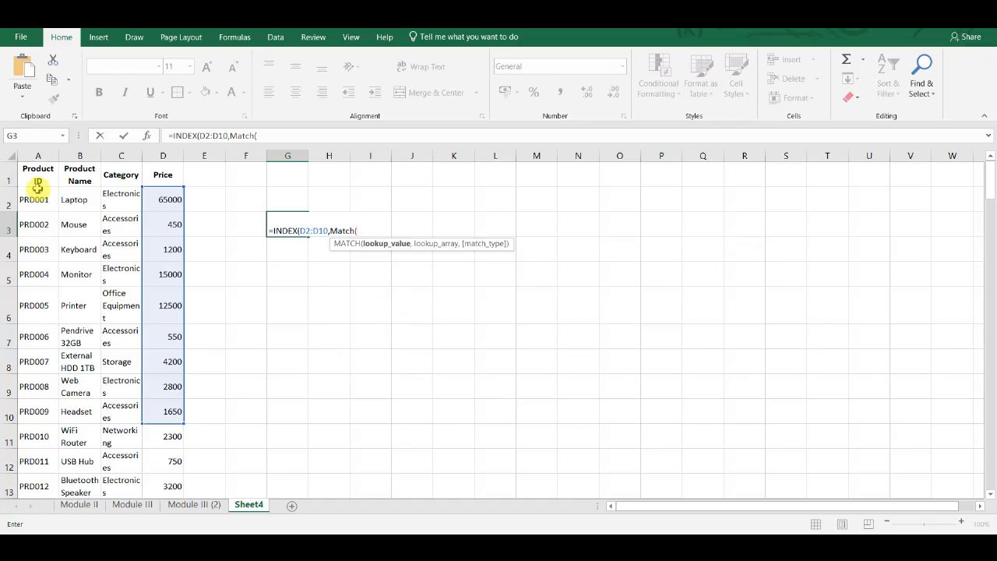
- Complete the G3 formula by matching "PRD001" in A2:A10 with match type 0 for an exact match
text("PRD)
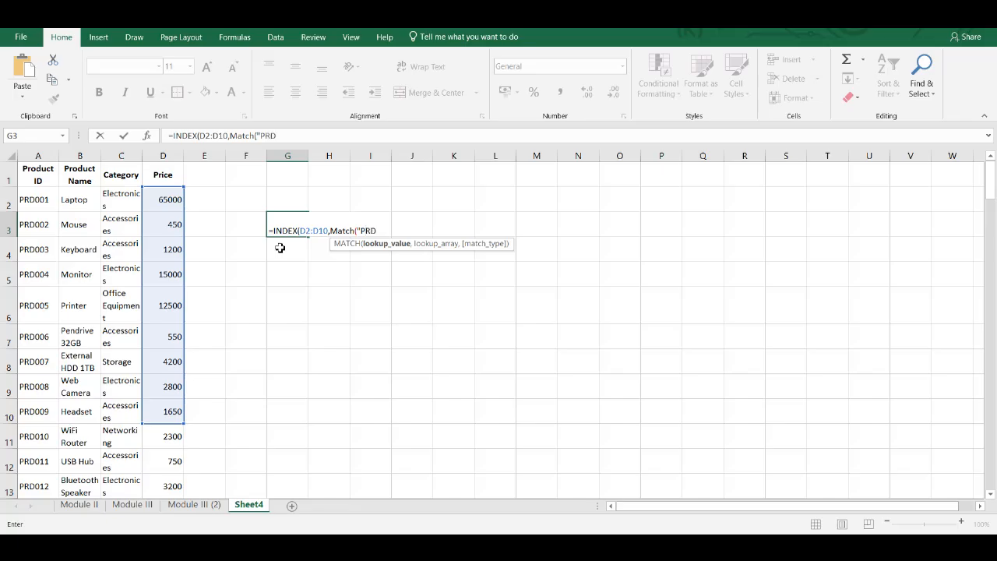
text(001",)
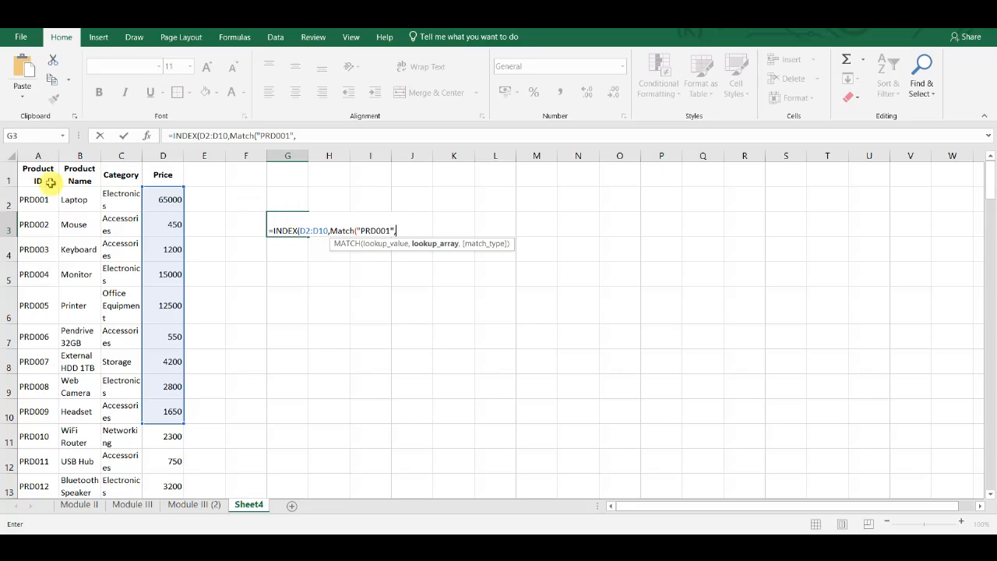
drag(45, 199, 44, 418)
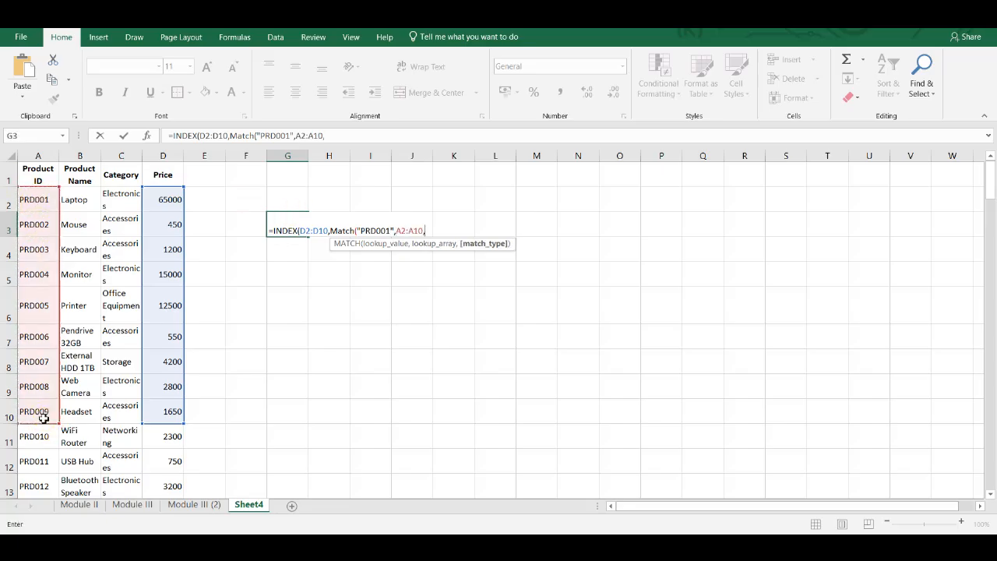
text(,)
key(Down)
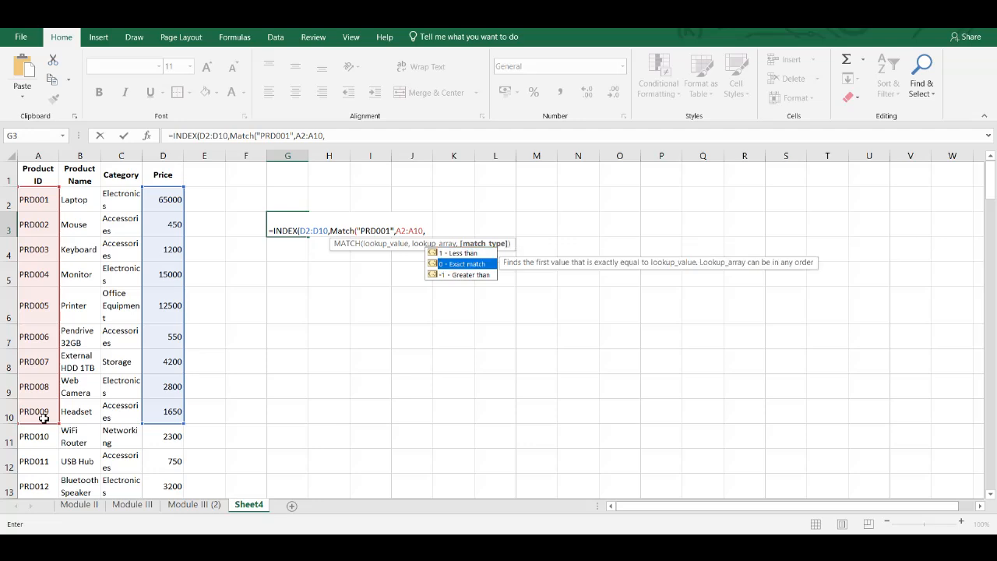
text(0)))
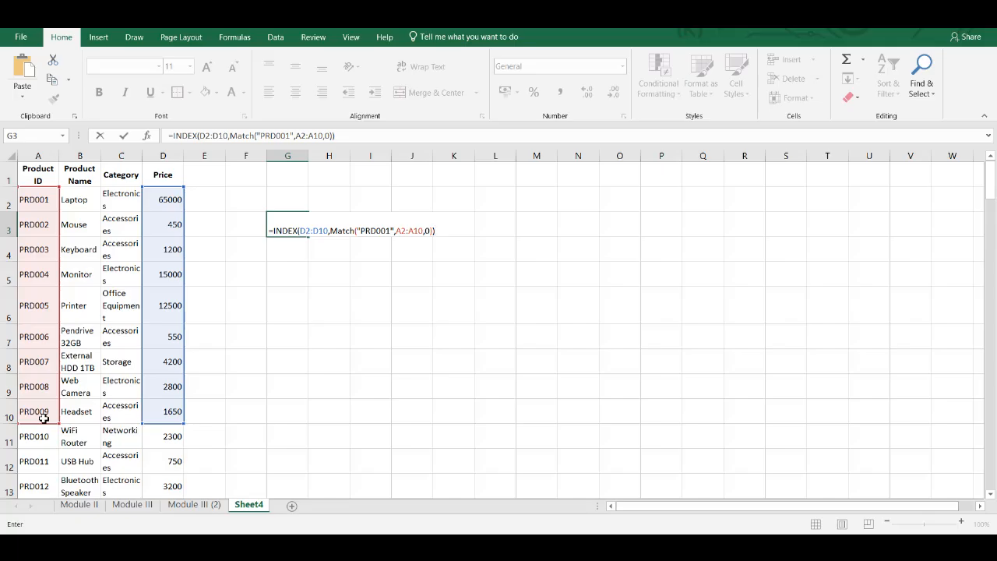
key(Return)
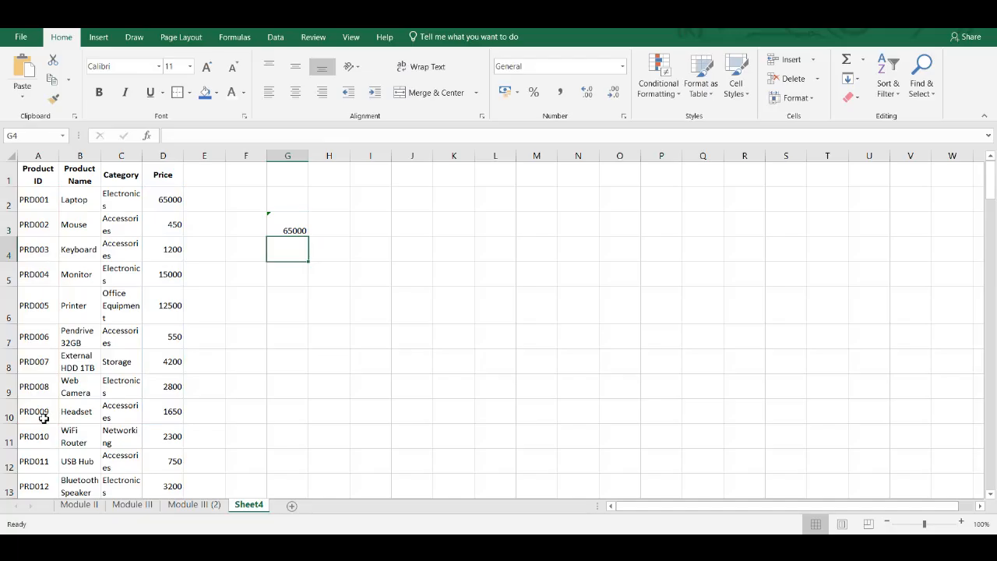
- Review the arguments of the INDEX and MATCH formula in G3
click(290, 229)
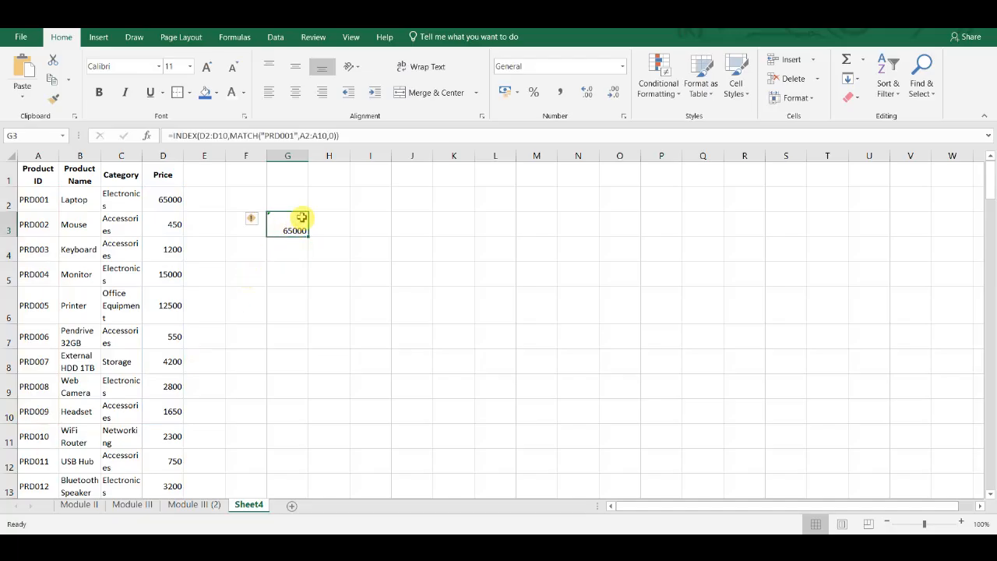
double_click(289, 229)
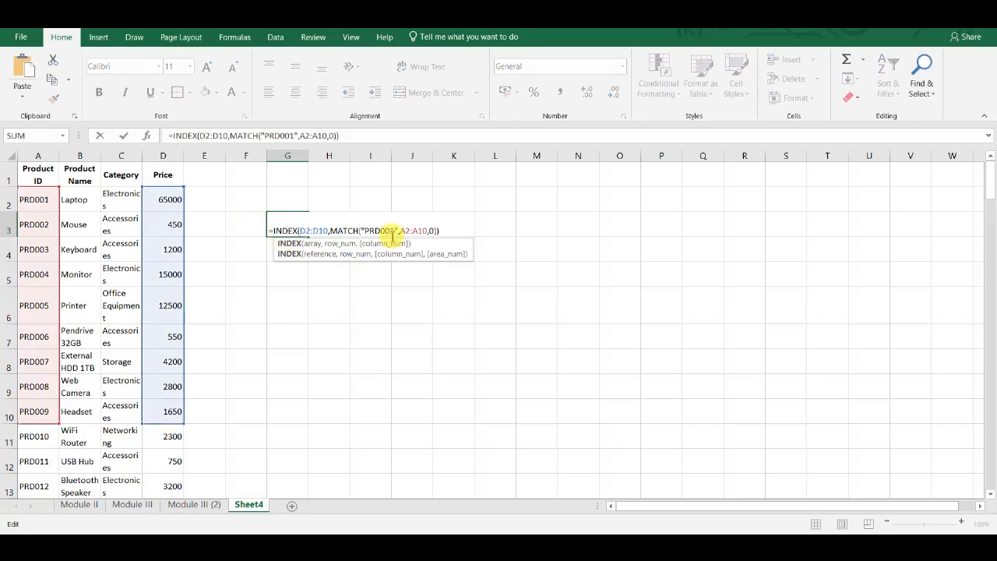
click(328, 215)
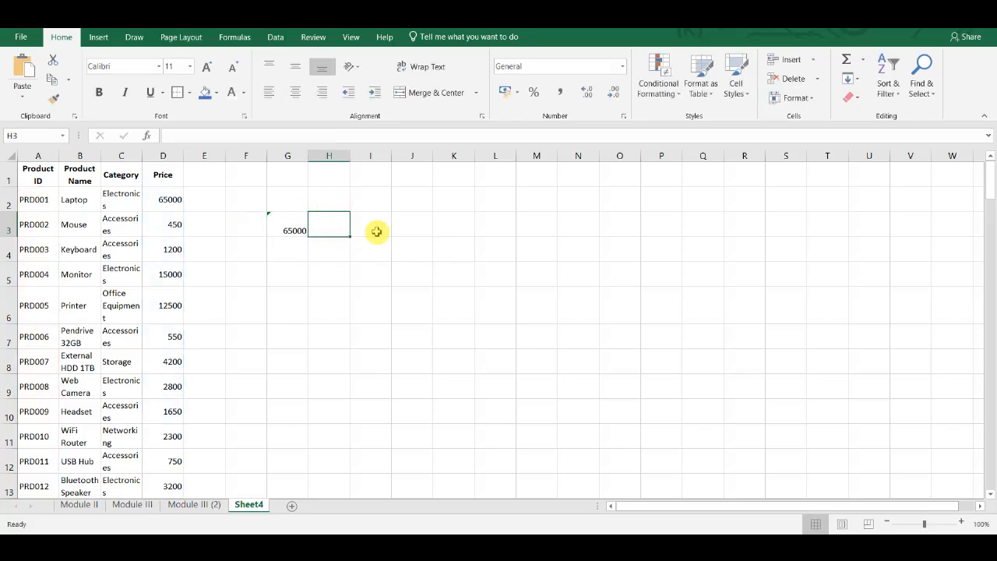
- Enter the label Product Name in H2 and fit column H to its contents
click(330, 205)
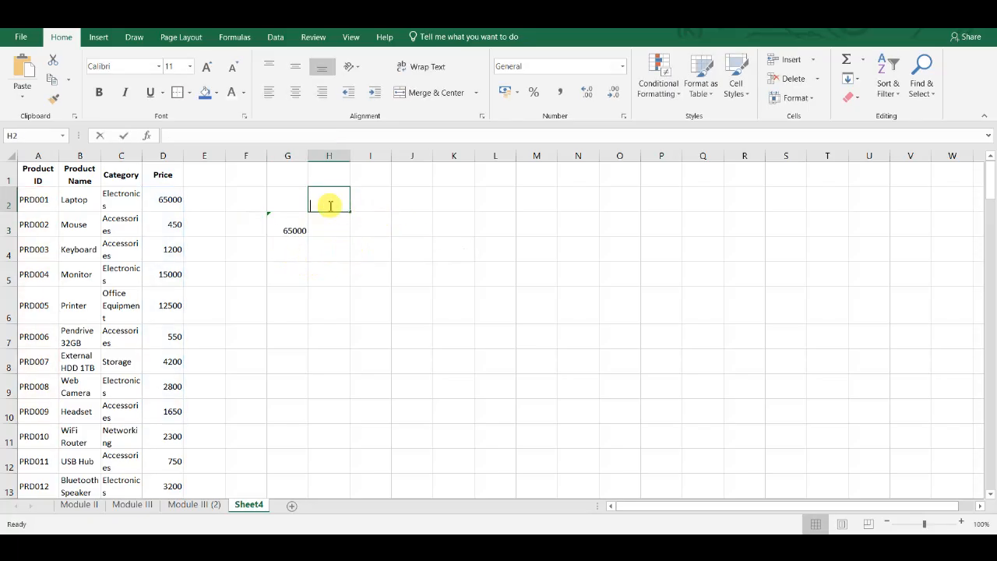
text(pRODUC)
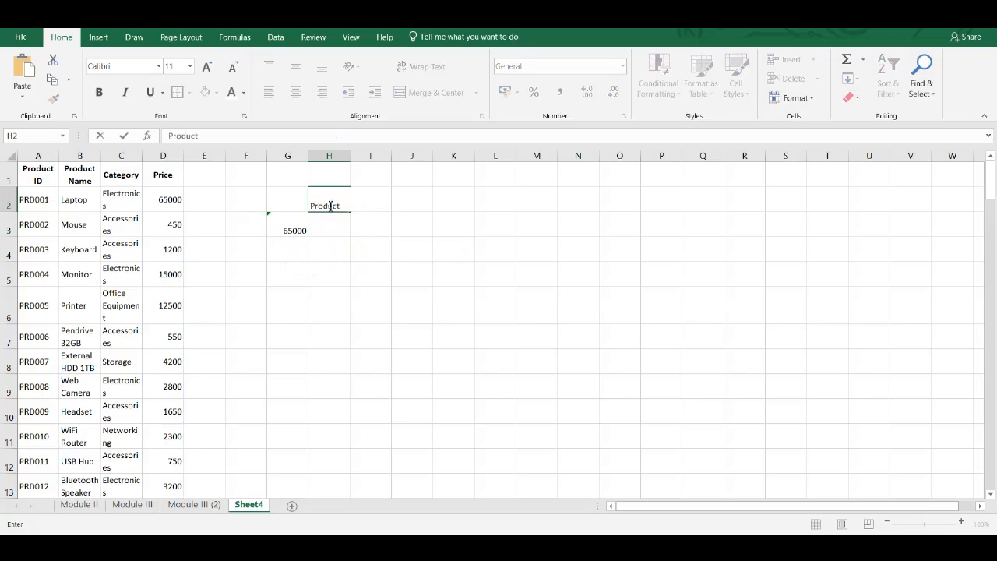
text(t Name)
key(Return)
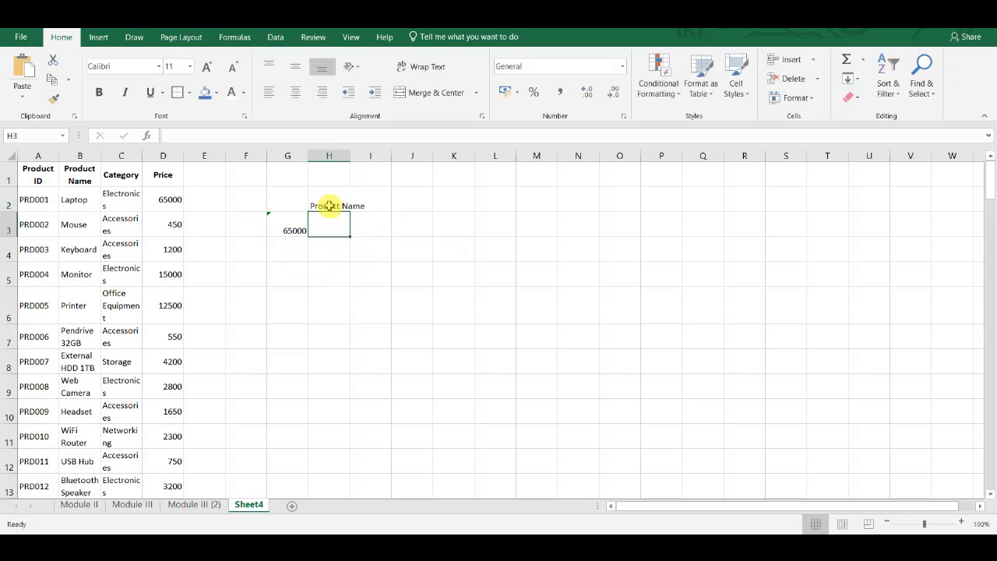
double_click(351, 155)
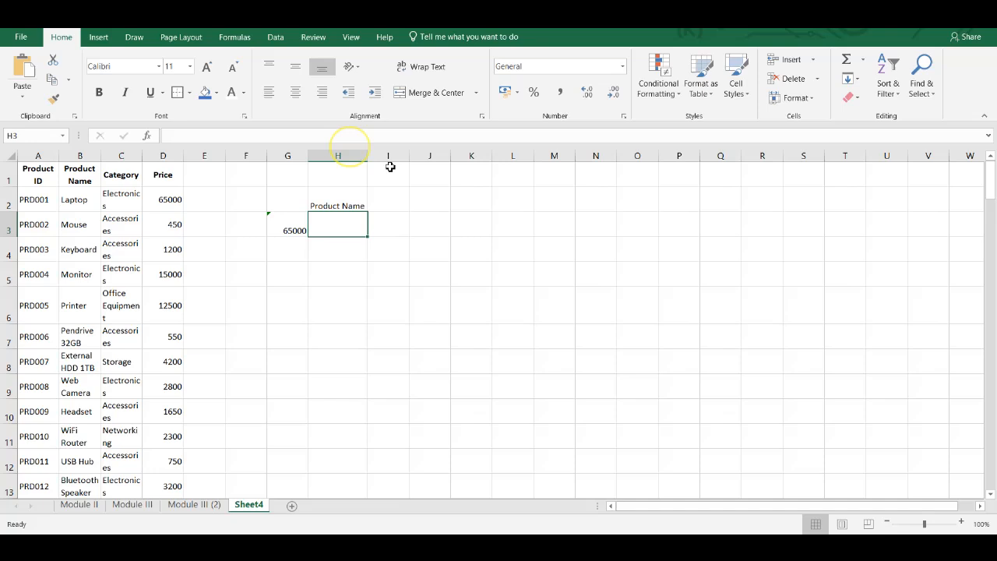
- Add a data validation list to J2 with the product IDs in =$A$2:$A$101 as its source
click(415, 199)
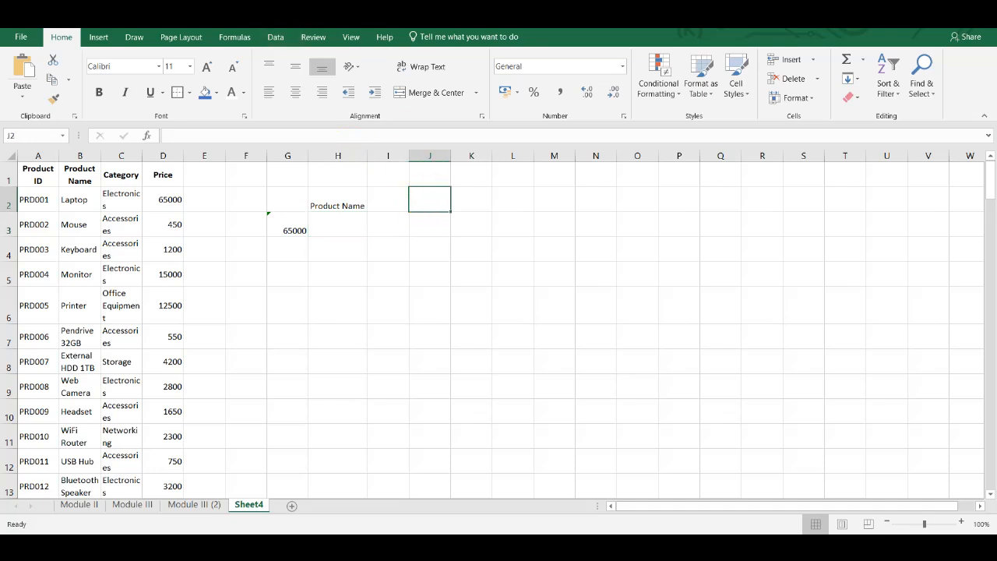
click(275, 37)
click(625, 99)
click(635, 118)
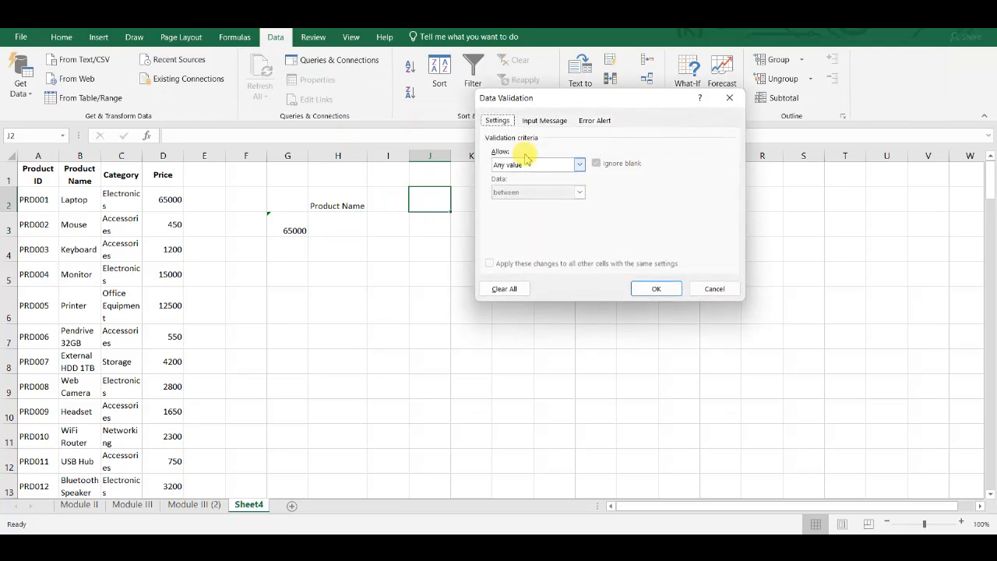
click(540, 165)
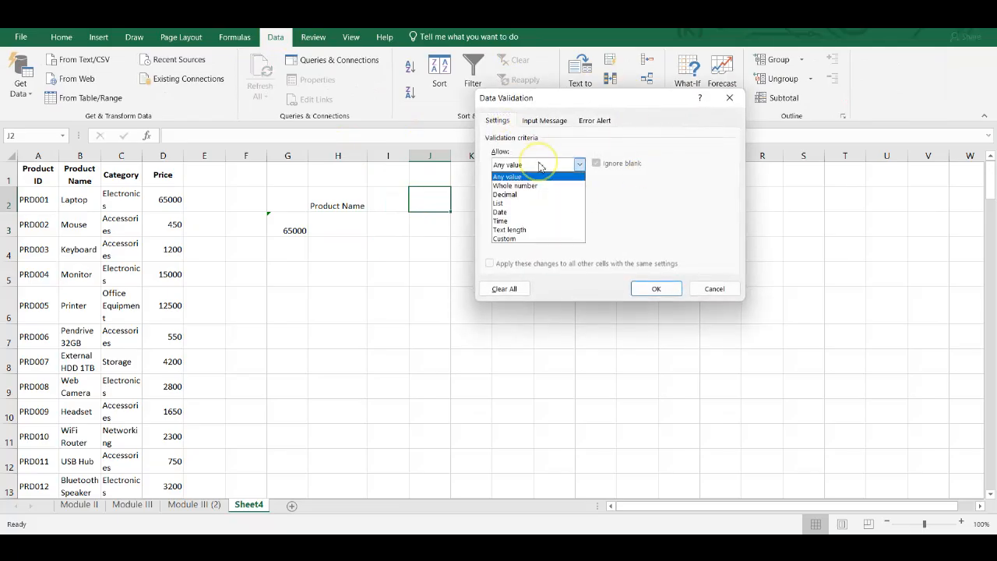
click(514, 203)
click(658, 222)
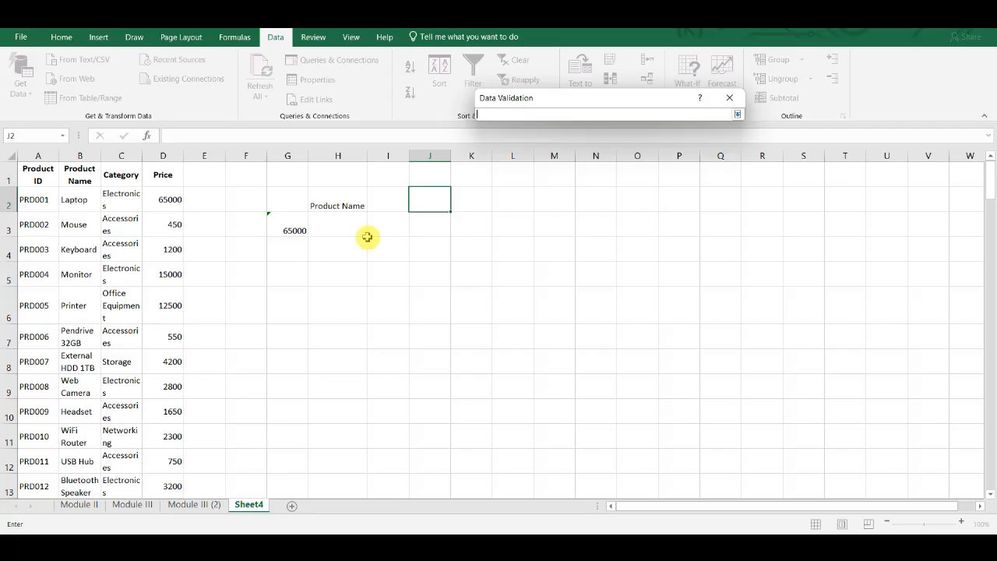
drag(36, 198, 39, 474)
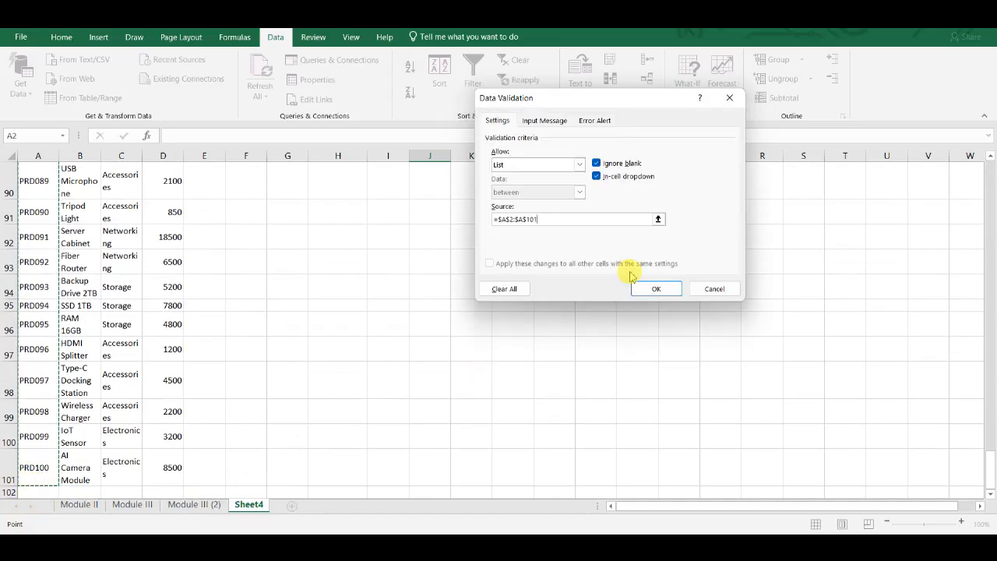
click(656, 288)
scroll(193, 279, up, 5)
scroll(193, 278, up, 20)
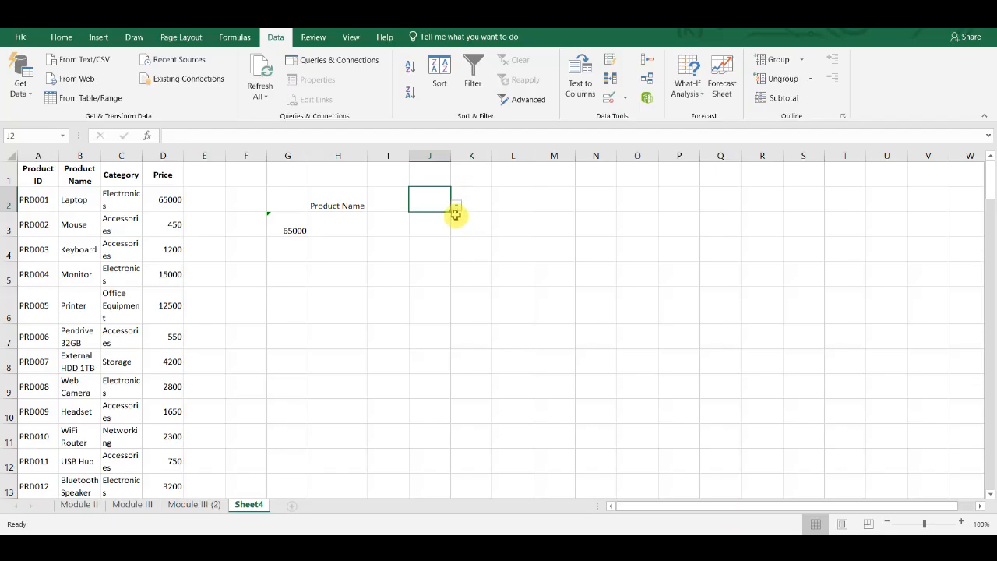
- Choose product ID PRD004 from the drop-down list in J2
click(456, 211)
click(441, 205)
click(463, 206)
click(443, 203)
click(455, 205)
click(445, 205)
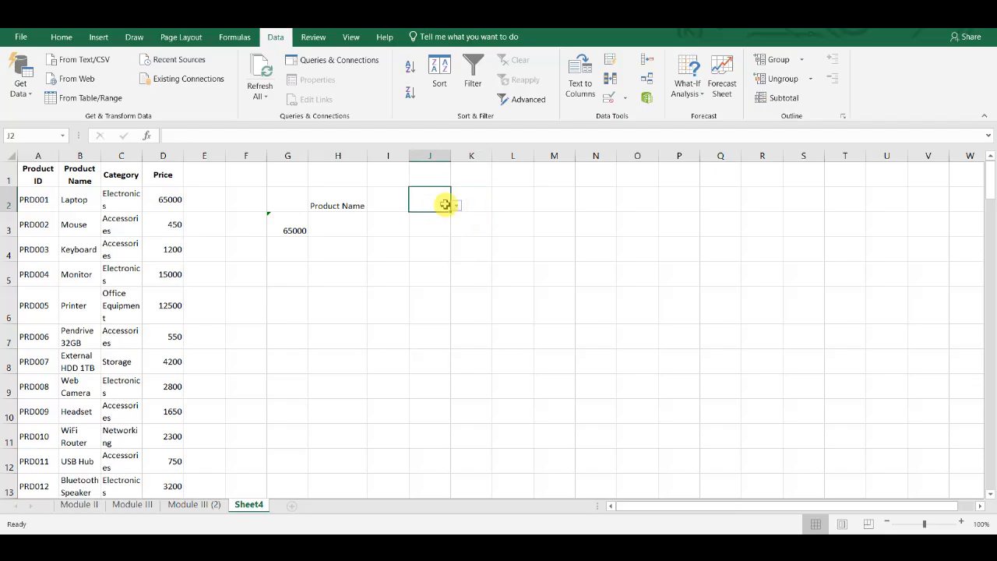
click(444, 204)
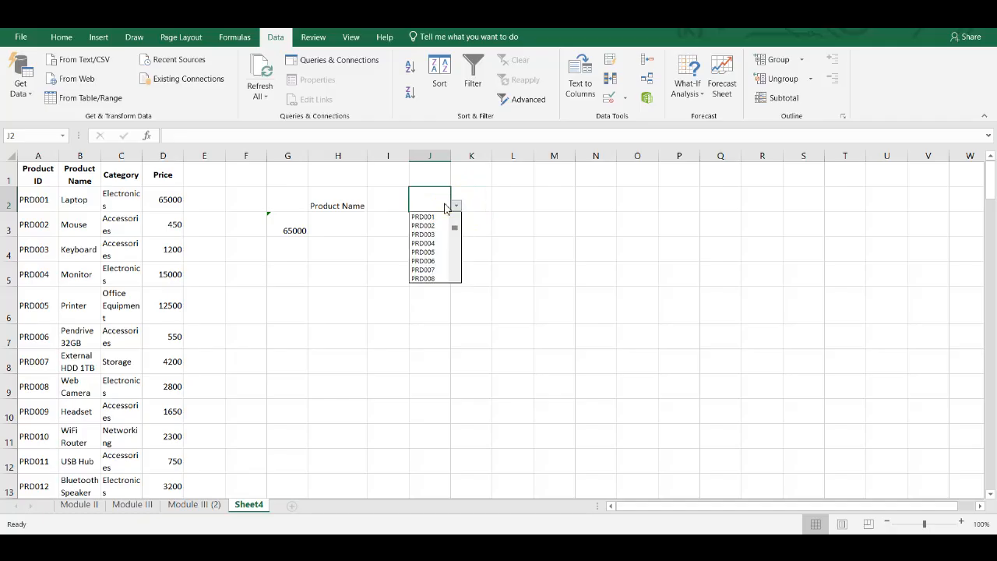
click(424, 243)
key(Return)
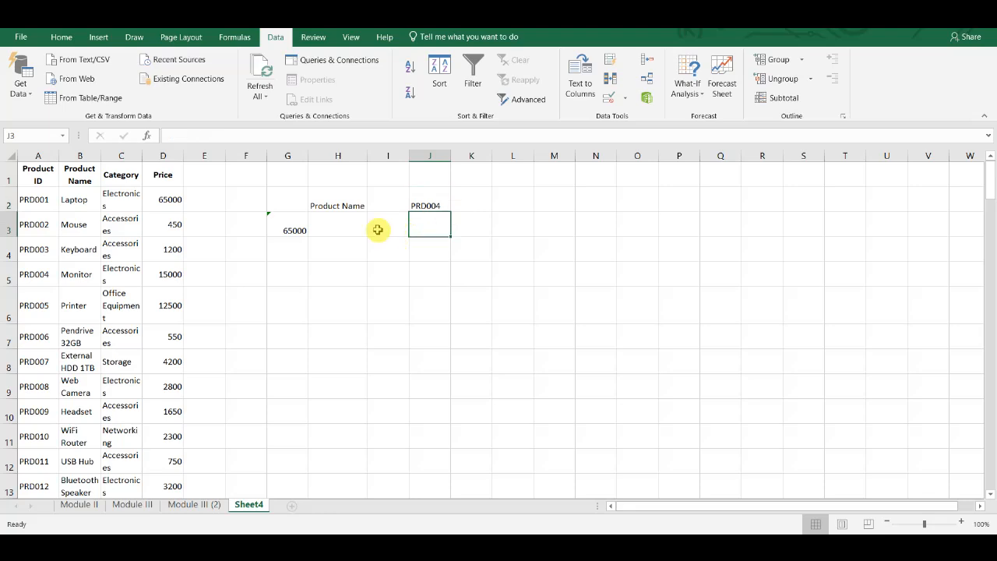
- Enter the label Price in H3, below the Product Name label
click(324, 228)
text(Proce)
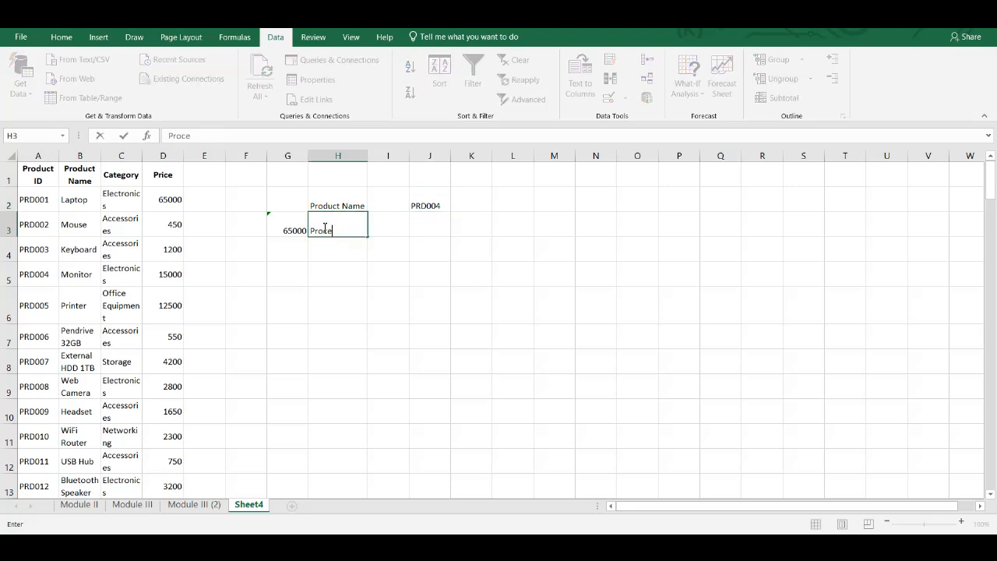
text(e)
key(Tab)
- Start a lookup formula in J3 with INDEX over the price range D2:D101
key(Tab)
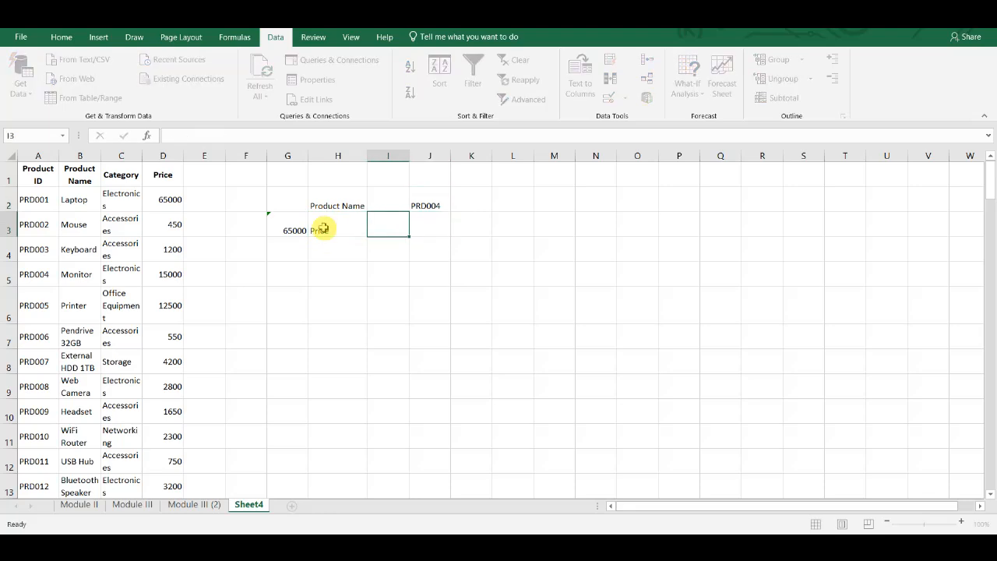
text(=)
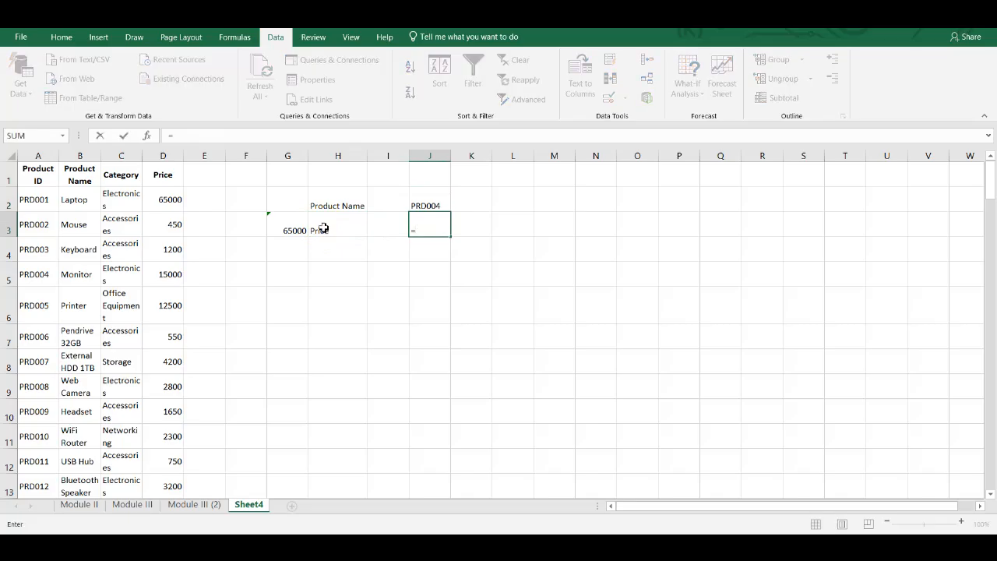
text(Index()
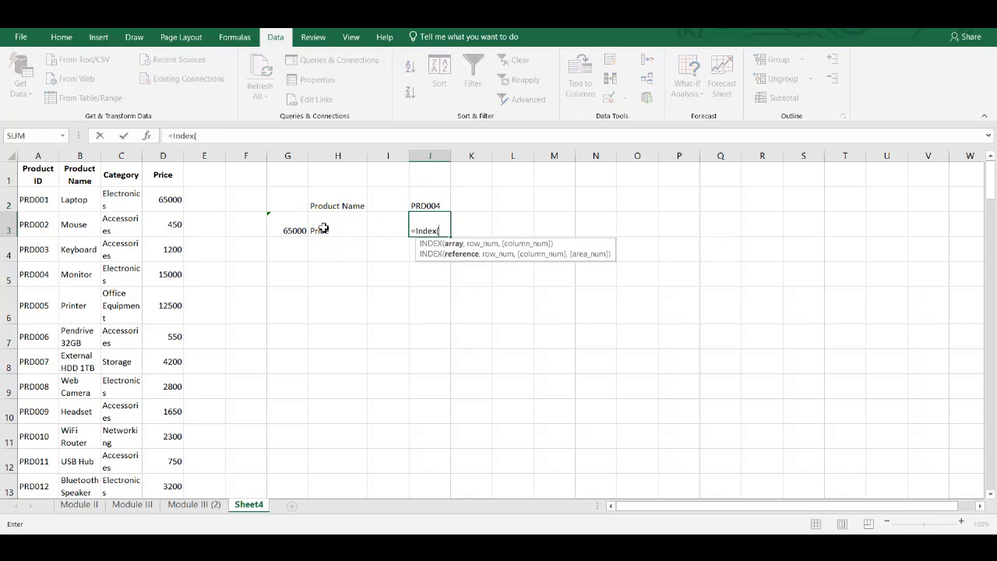
click(164, 195)
key(ctrl+shift+Down)
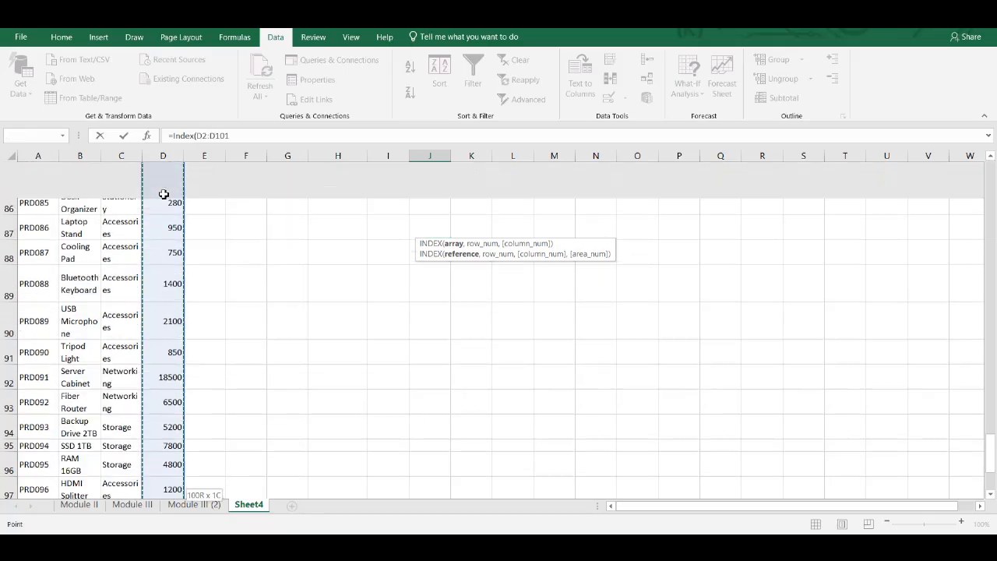
text(,)
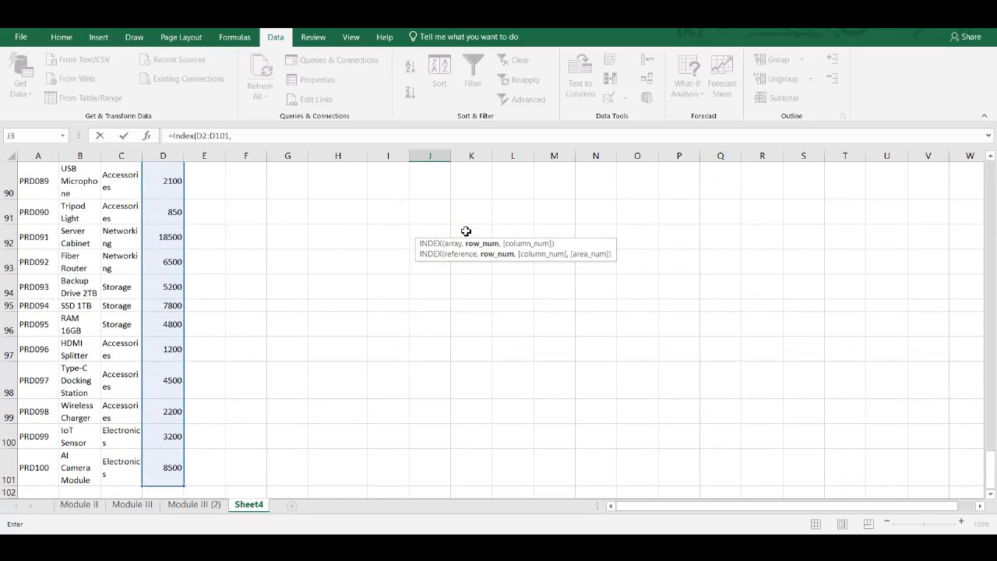
scroll(466, 231, up, 2)
scroll(465, 231, up, 20)
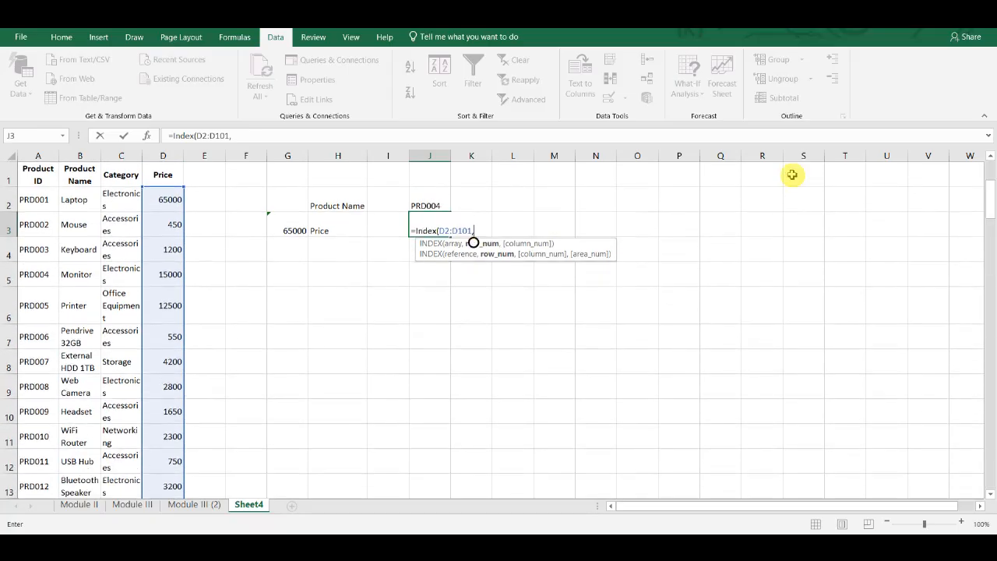
- Complete the formula in J3 with MATCH(J2,A2:A101,0) as the row number
text(Matc)
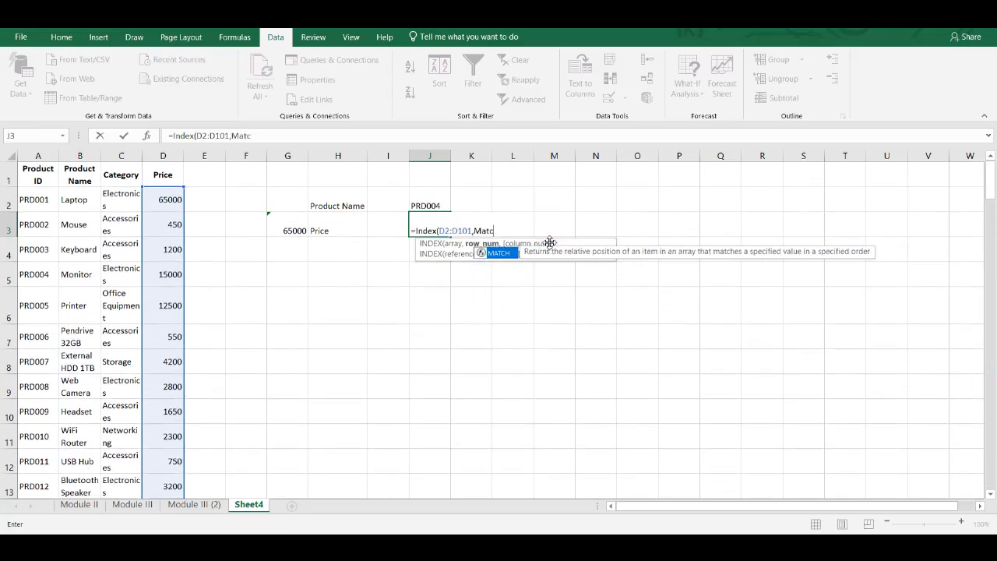
text(h()
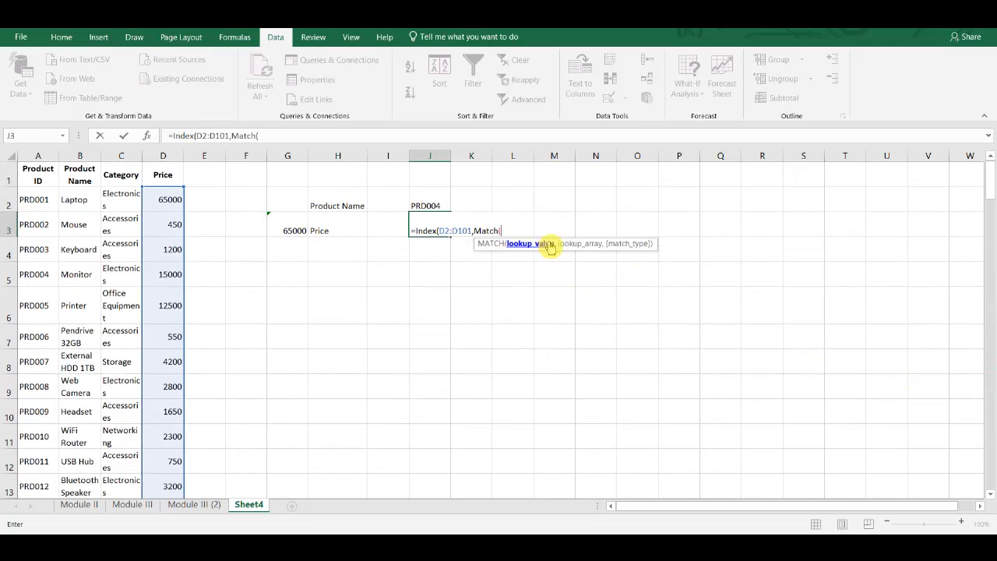
click(434, 203)
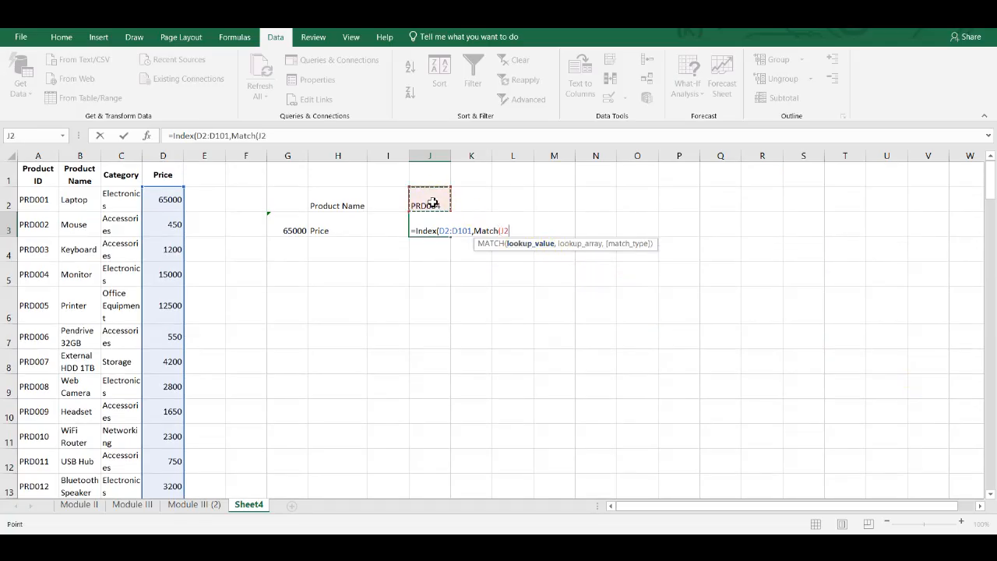
text(,)
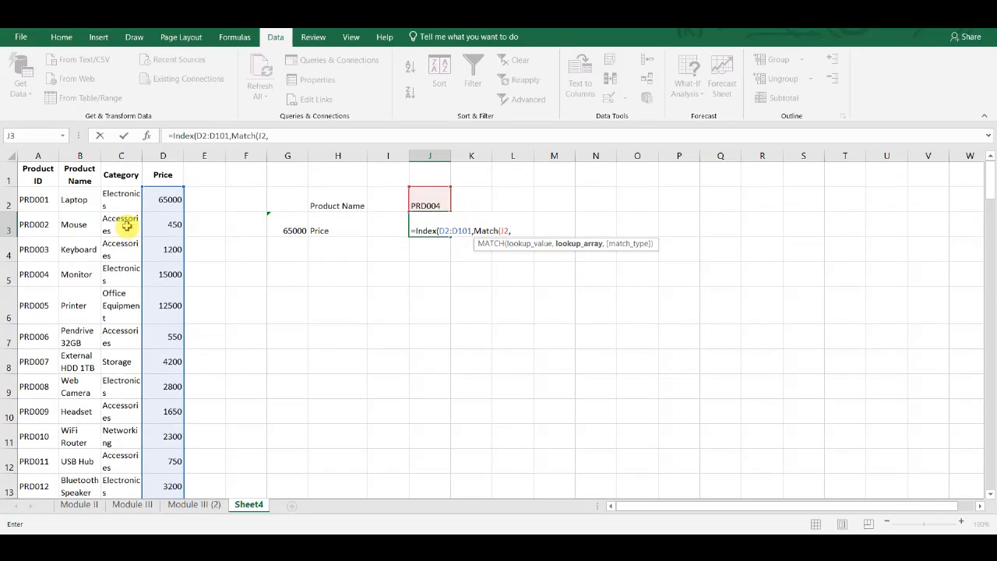
click(37, 201)
key(ctrl+shift+Down)
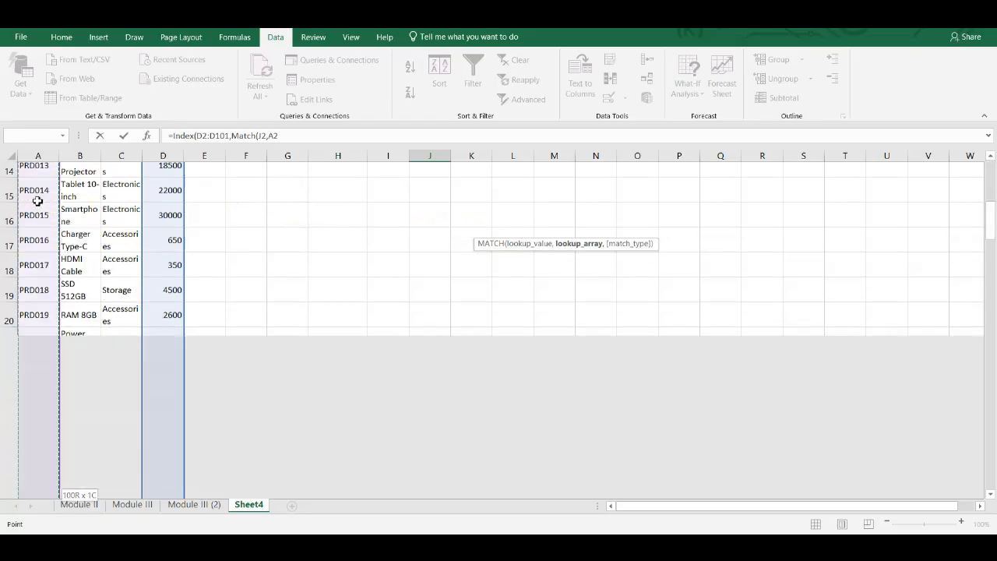
text(,0)
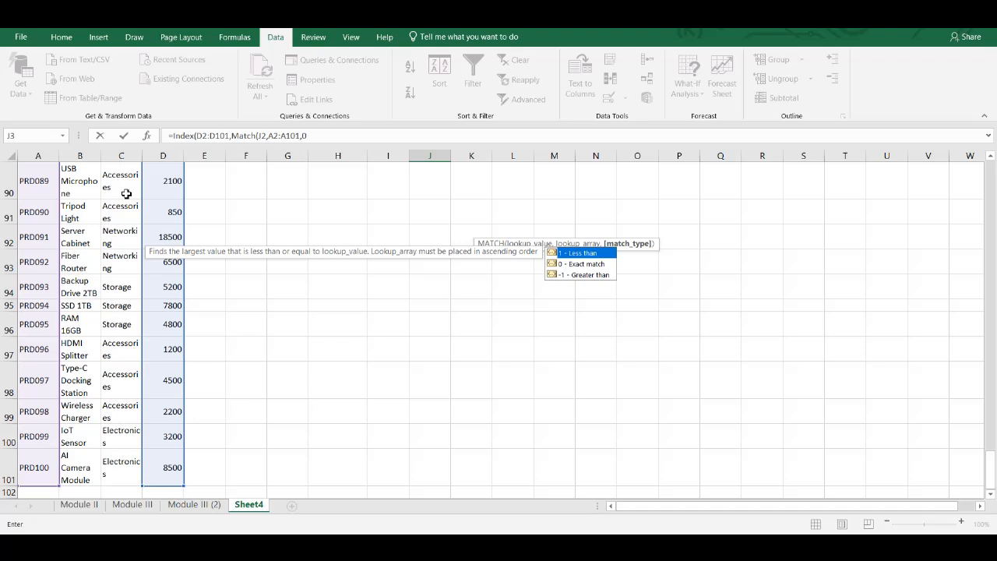
text()))
key(Return)
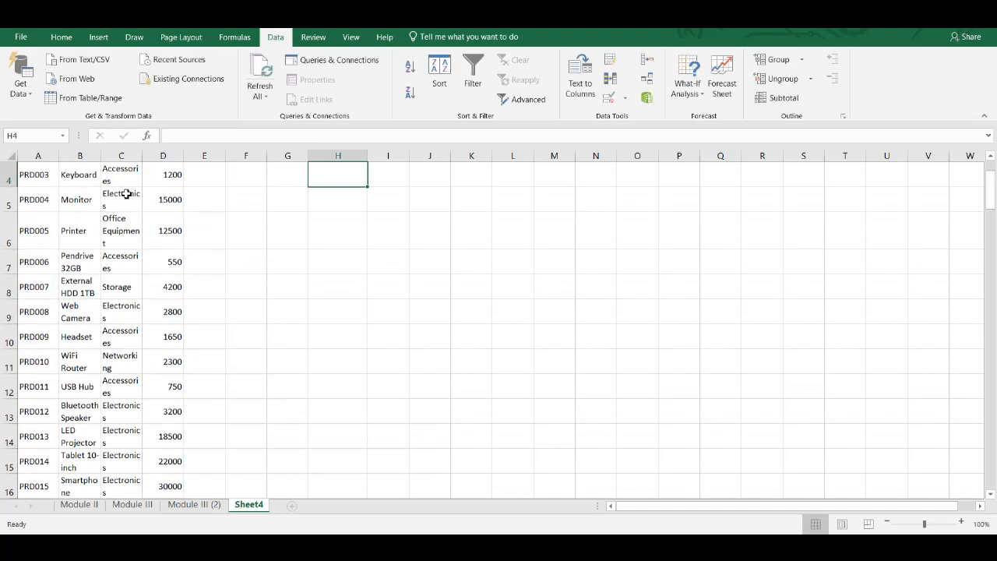
scroll(413, 225, up, 1)
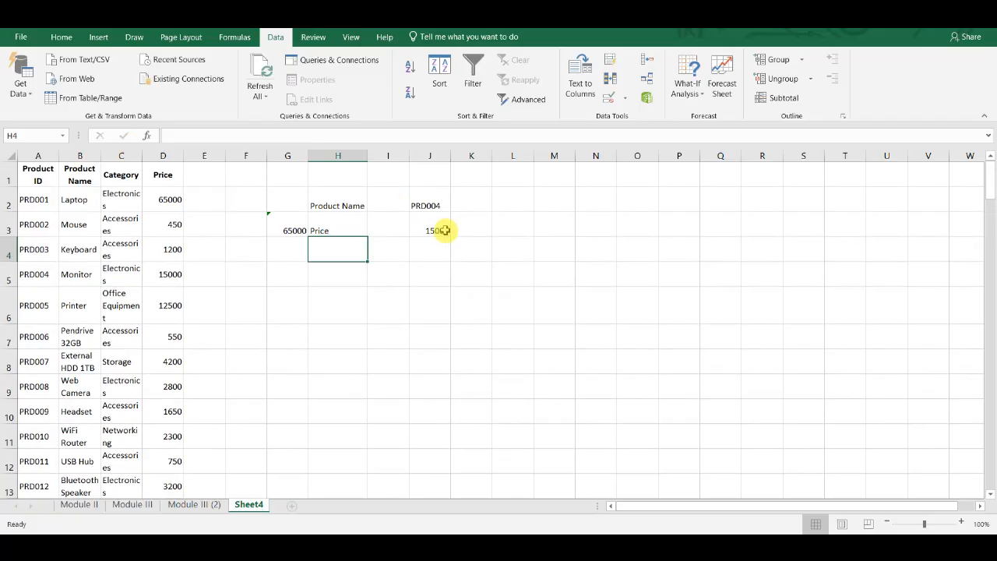
- Choose product ID PRD010 from the drop-down list in J2 and compare the result with its price in the table
click(445, 199)
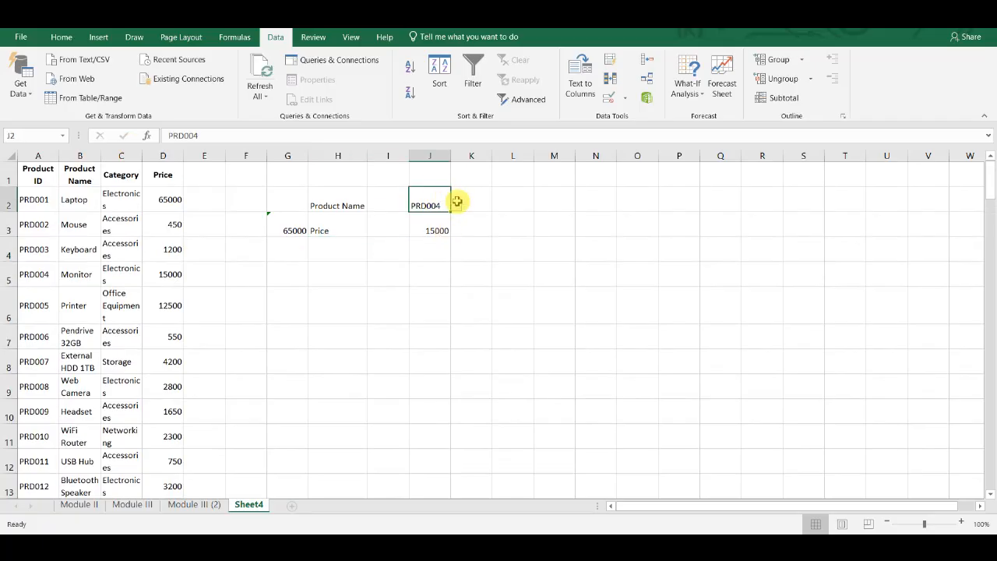
click(458, 205)
click(431, 270)
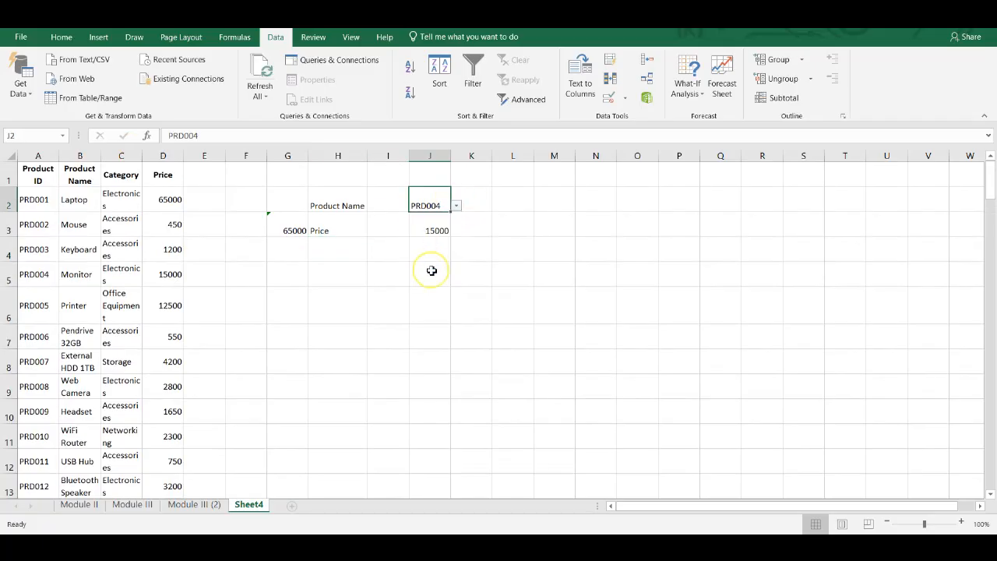
click(39, 433)
click(180, 437)
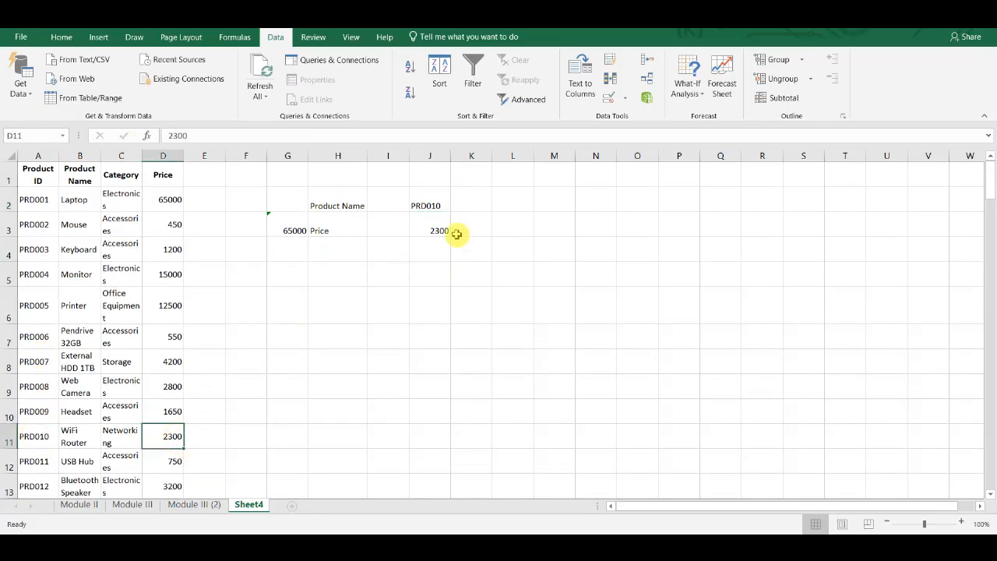
- Choose product ID PRD015 from the drop-down list in J2
click(434, 204)
click(457, 205)
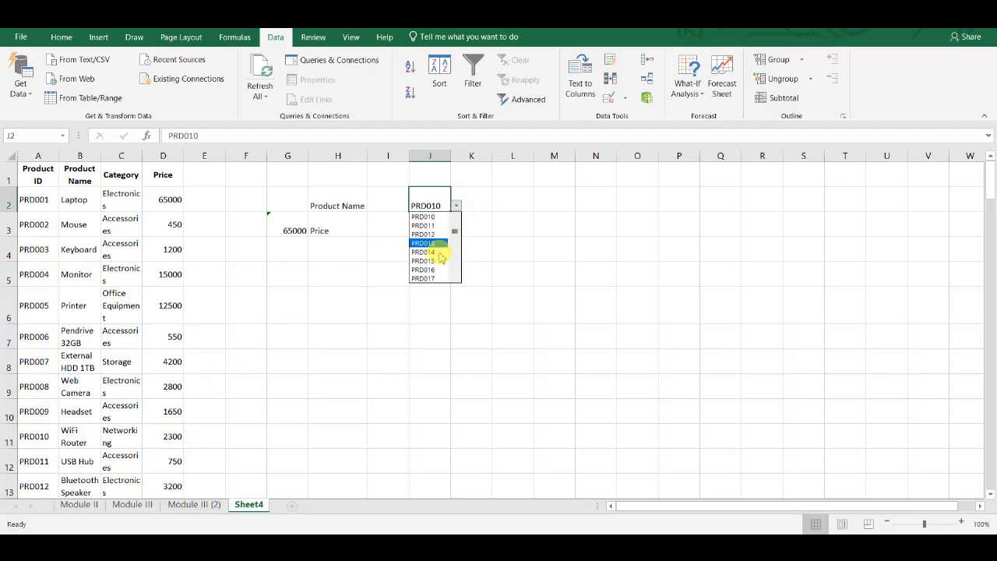
click(437, 261)
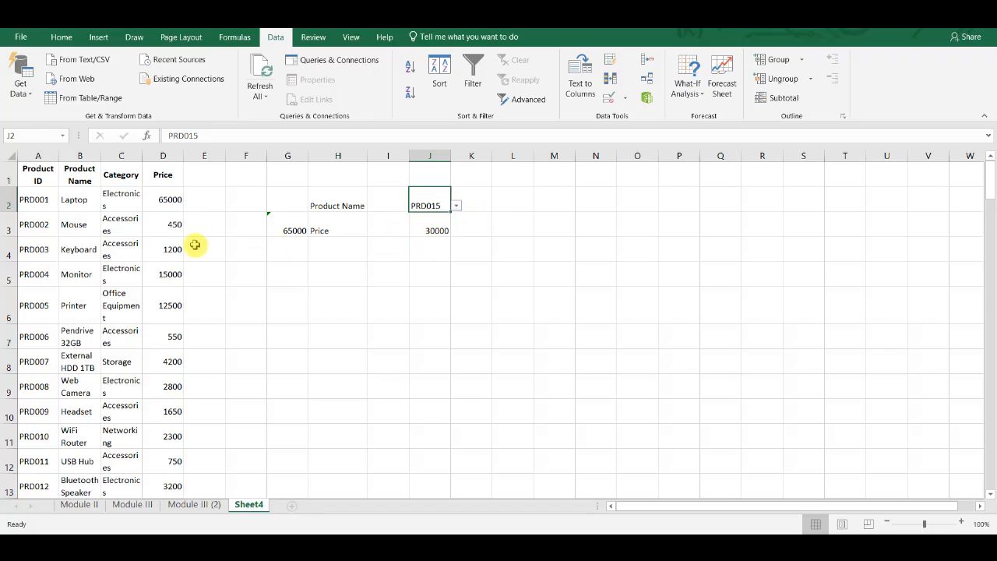
- Examine the ranges and arguments of the INDEX and MATCH formula in J3, leaving it unedited
click(170, 222)
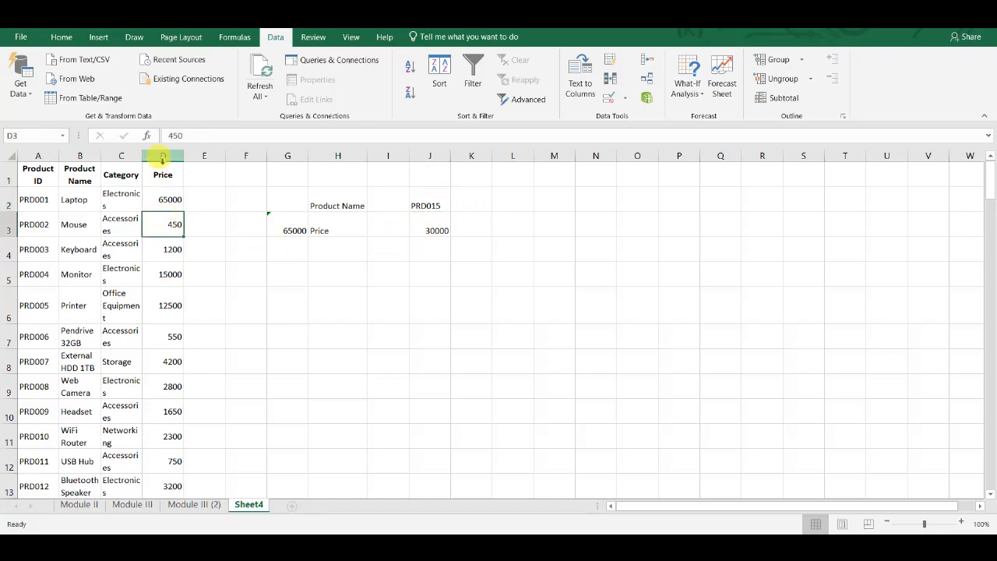
double_click(448, 236)
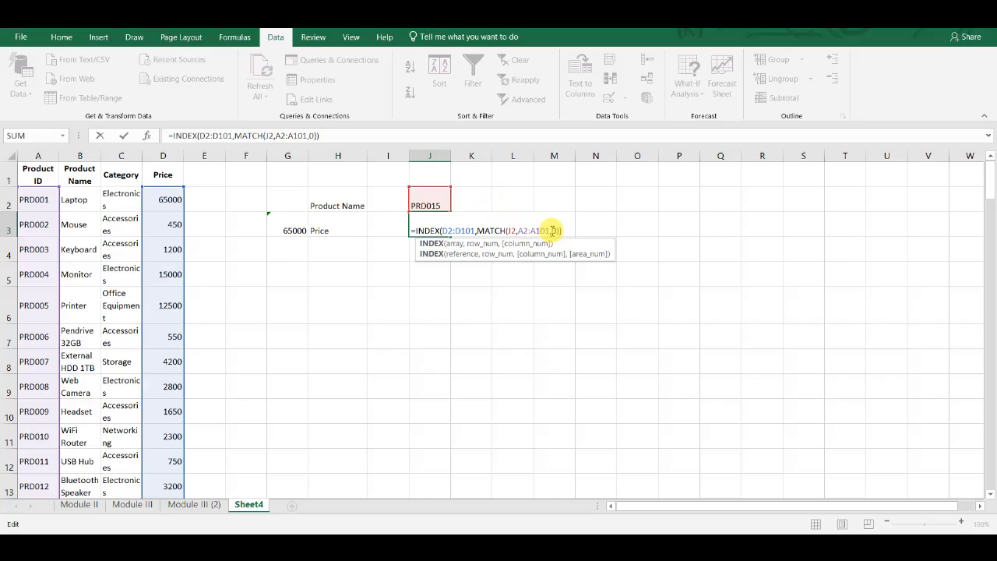
key(Tab)
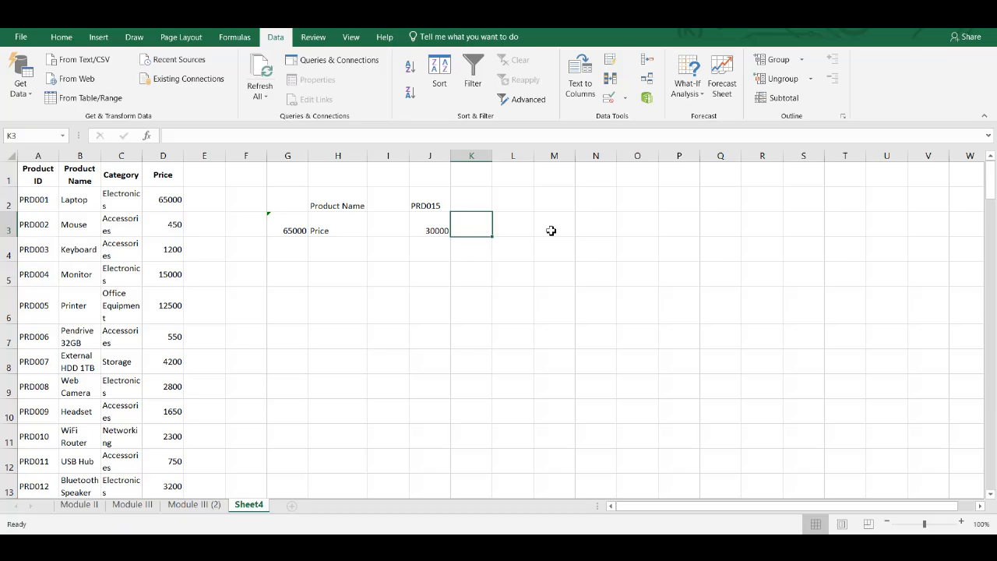
double_click(438, 231)
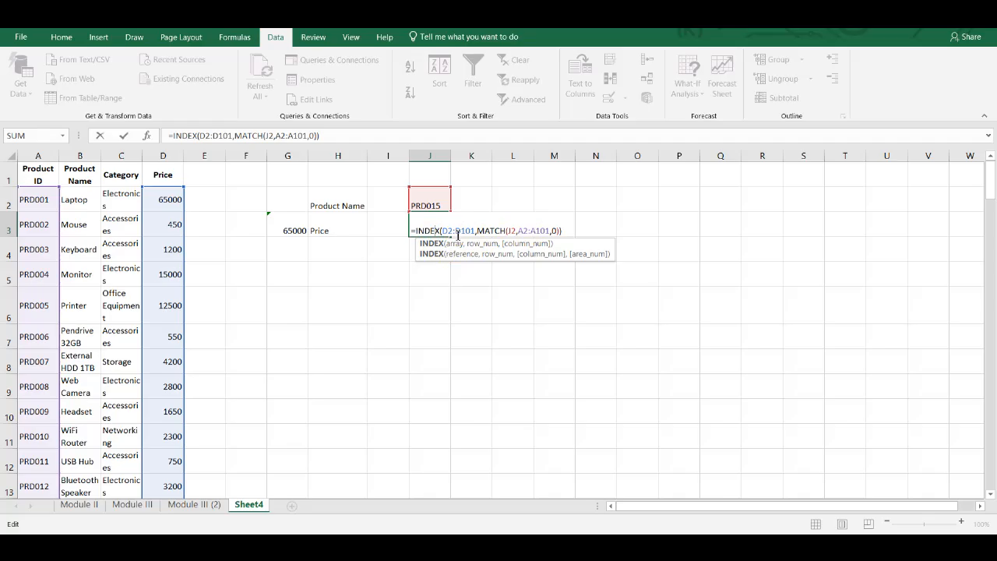
click(458, 234)
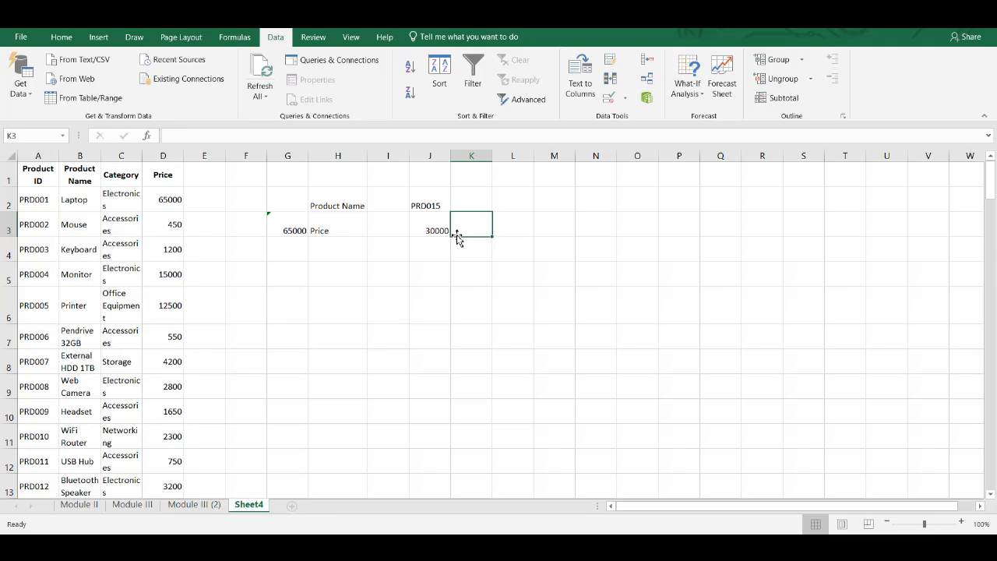
click(461, 221)
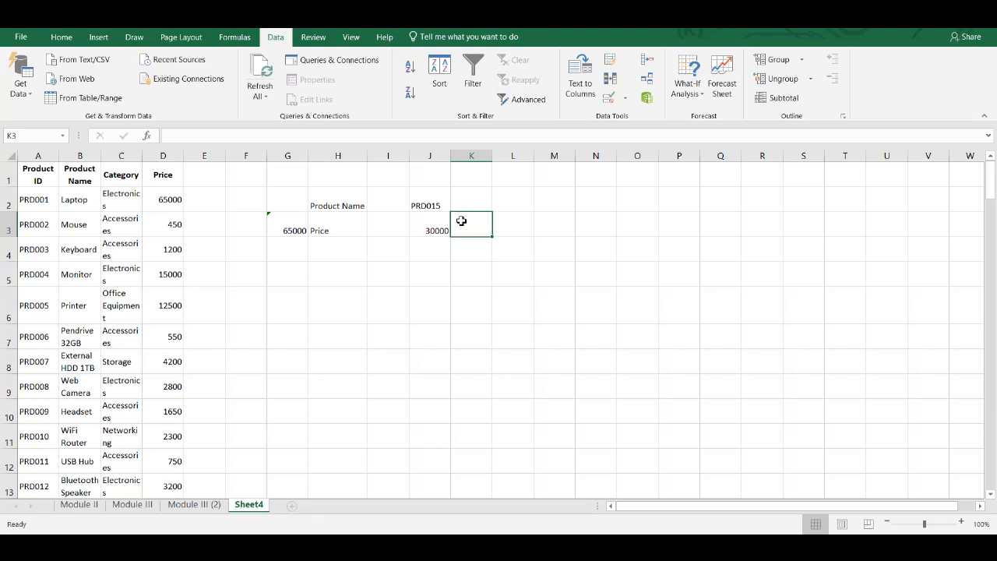